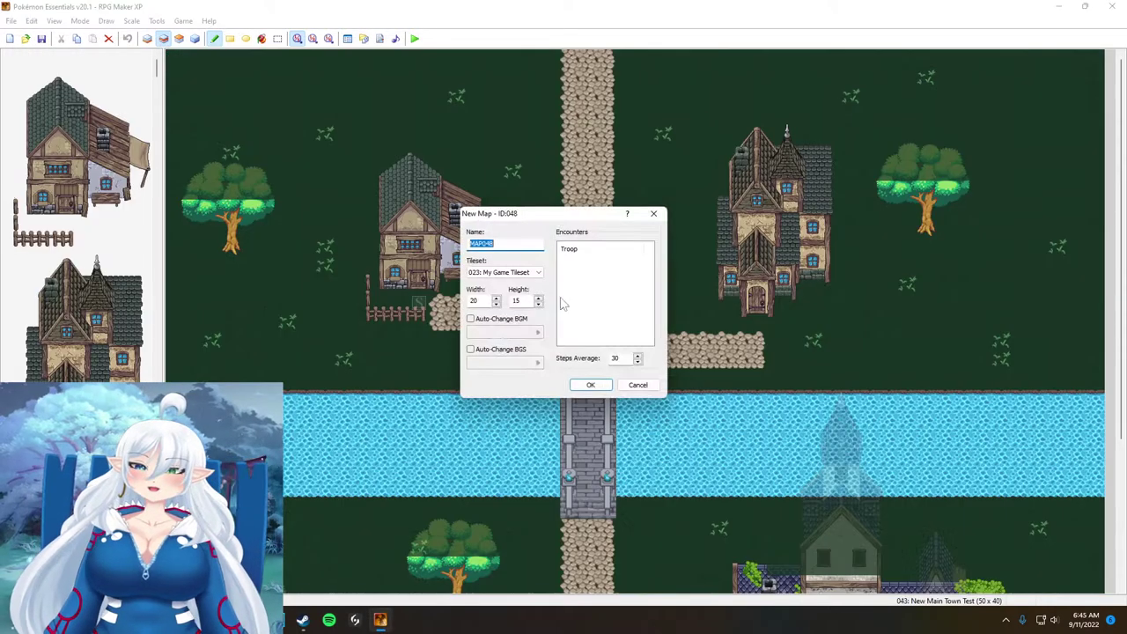
# Step: Create a new map named Player Room under the Player House map, keeping the Inside tileset and 20 x 15 size
pyautogui.click(638, 385)
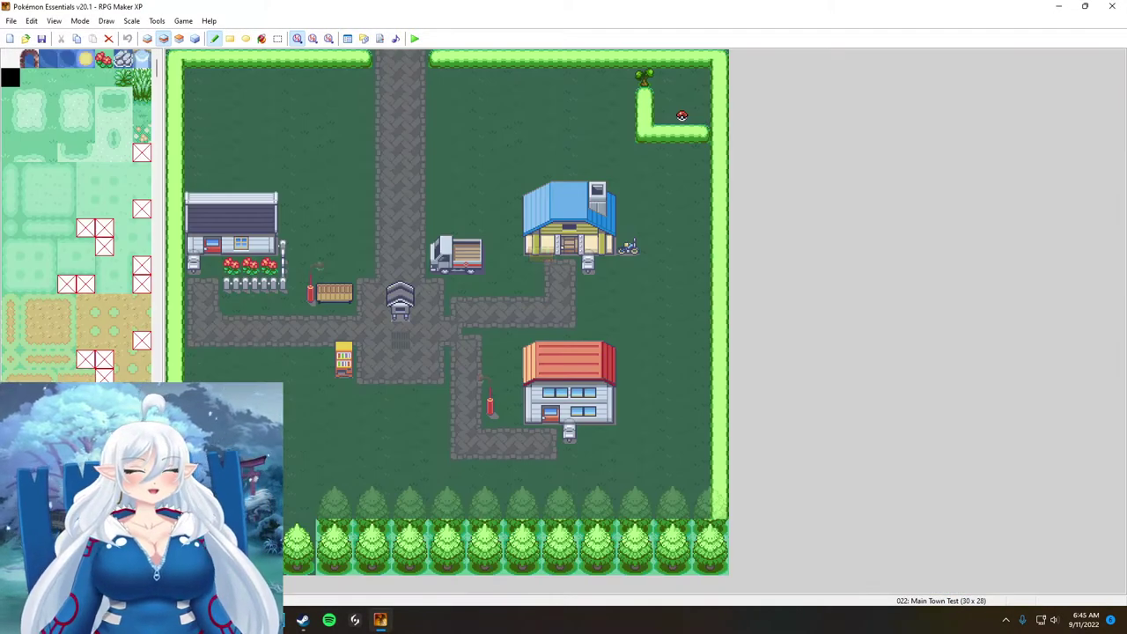
pyautogui.click(79, 506)
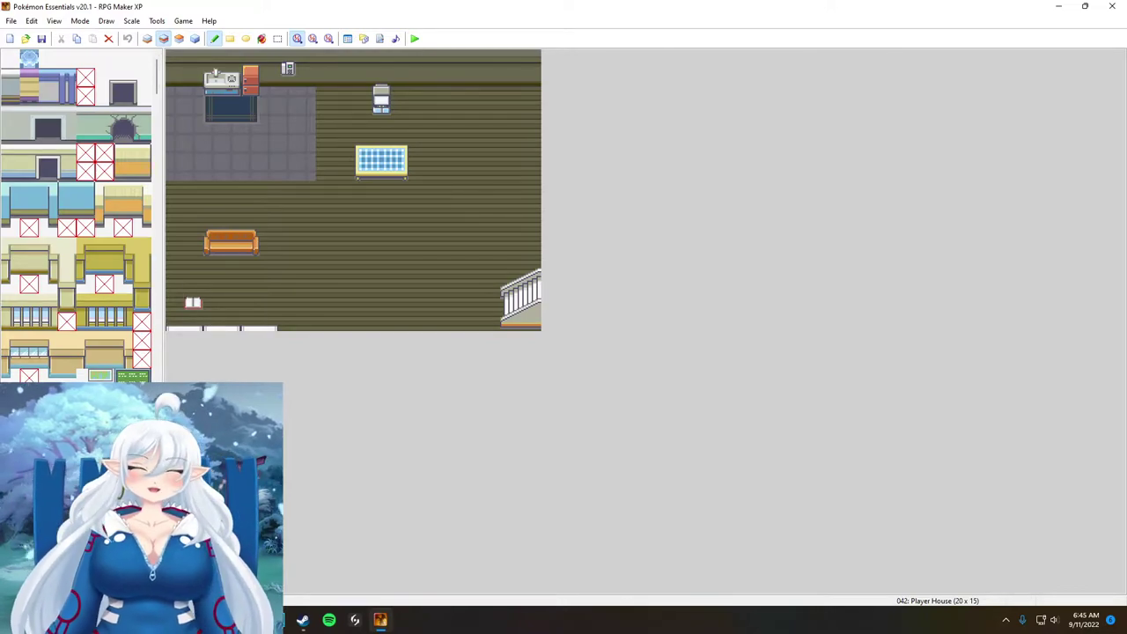
pyautogui.rightClick(79, 506)
pyautogui.click(115, 532)
pyautogui.write('Player Room')
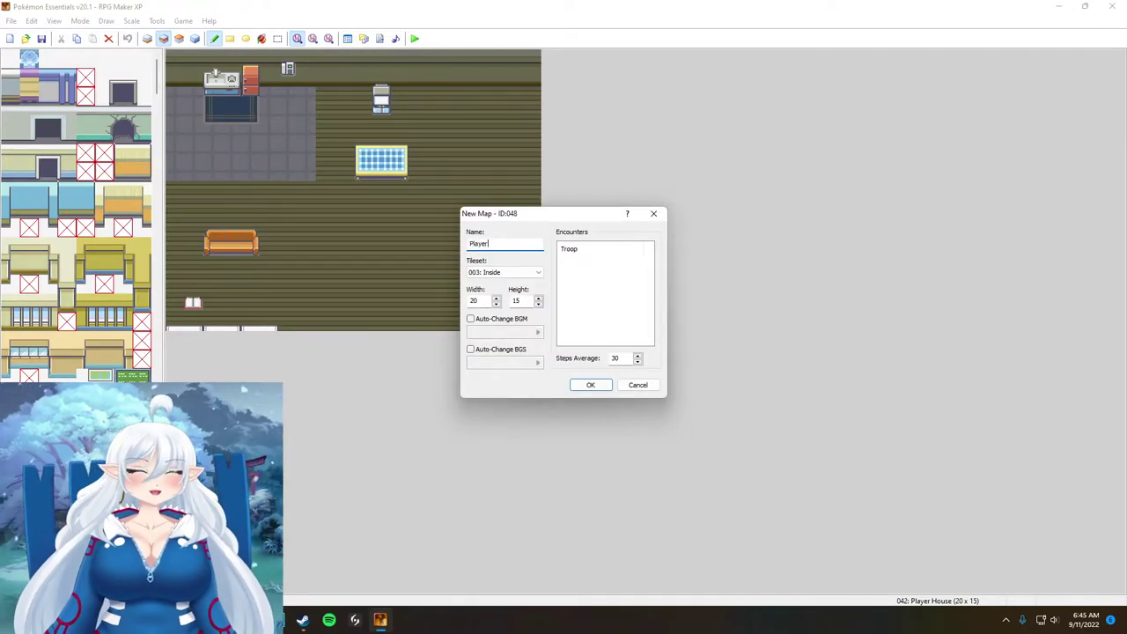
pyautogui.click(589, 385)
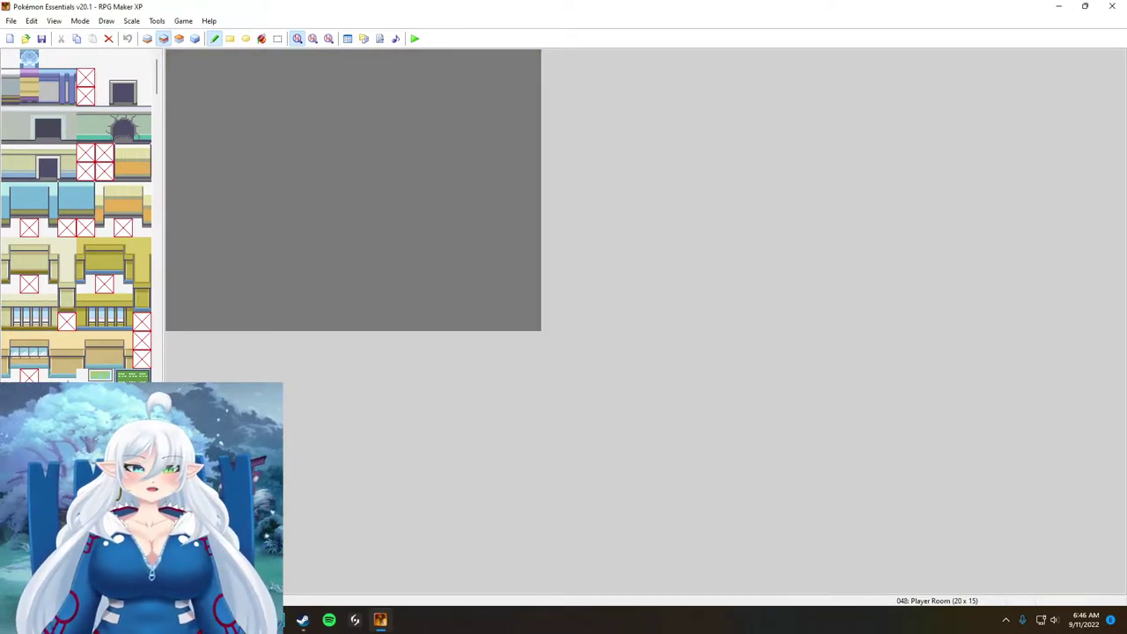
# Step: Place the white-railed descending staircase in the lower-right corner of the room on layer 2
pyautogui.scroll(-15, 77, 215)
pyautogui.scroll(-3, 76, 216)
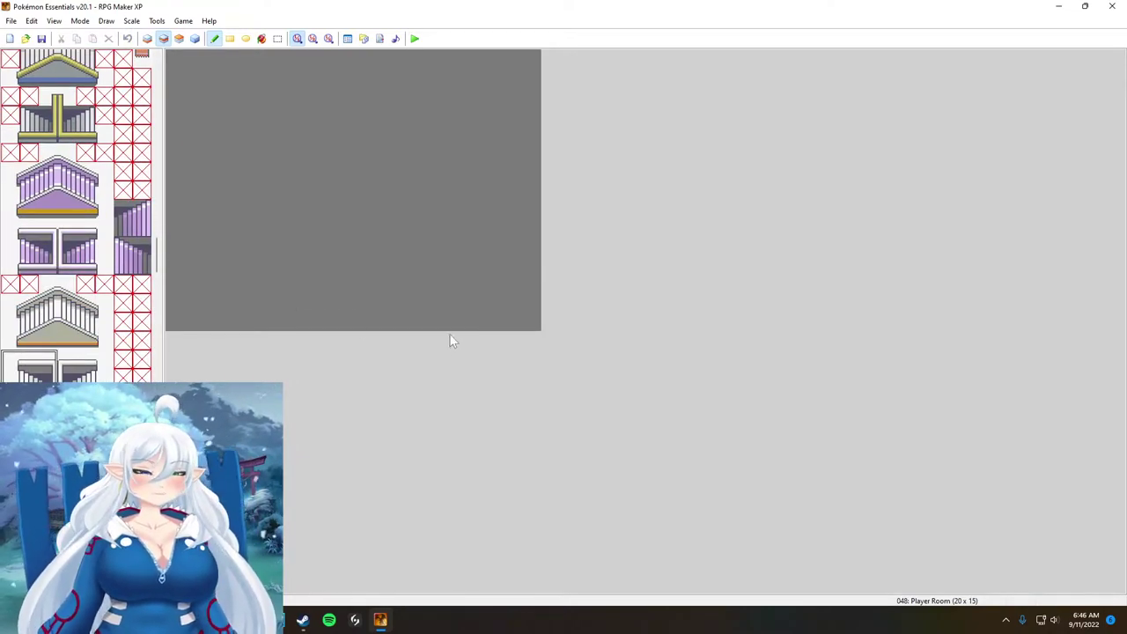
pyautogui.click(67, 381)
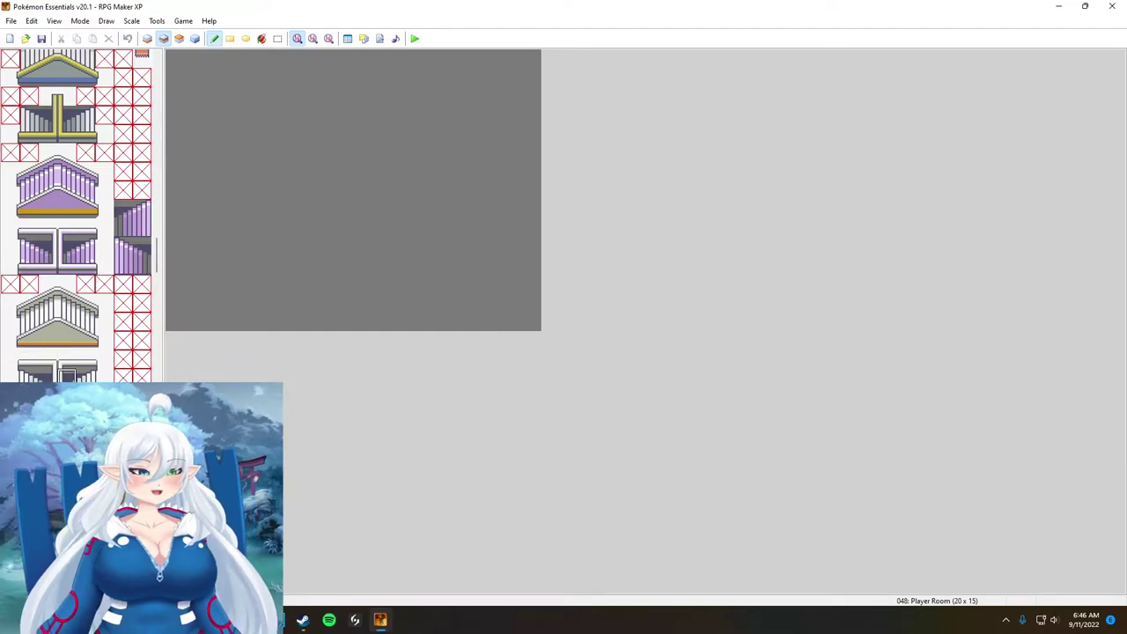
pyautogui.click(504, 308)
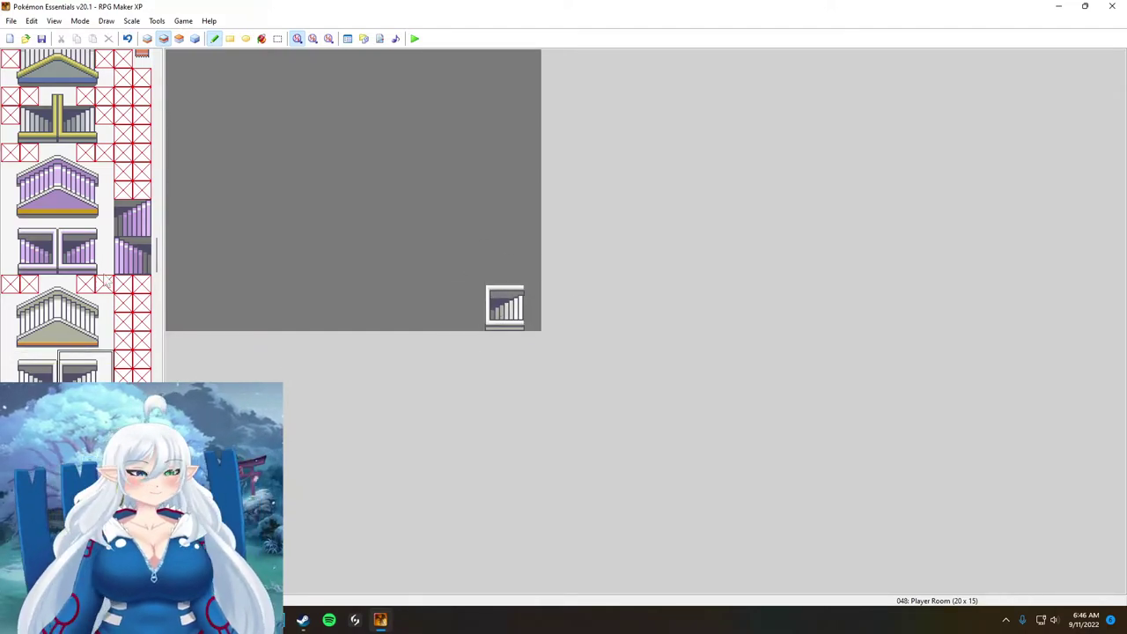
# Step: Paint a light grey wall with green trim and end pieces across the room's back edge
pyautogui.scroll(15, 77, 216)
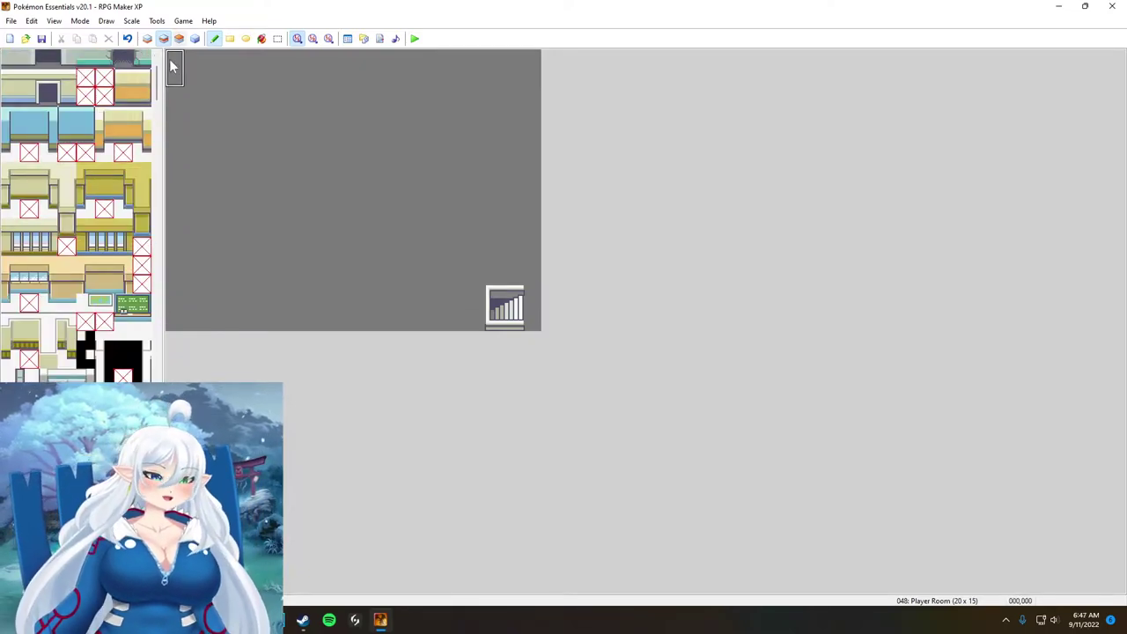
pyautogui.moveTo(178, 68)
pyautogui.mouseDown()
pyautogui.moveTo(528, 68)
pyautogui.moveTo(512, 68)
pyautogui.mouseUp()
pyautogui.click(75, 550)
pyautogui.click(75, 563)
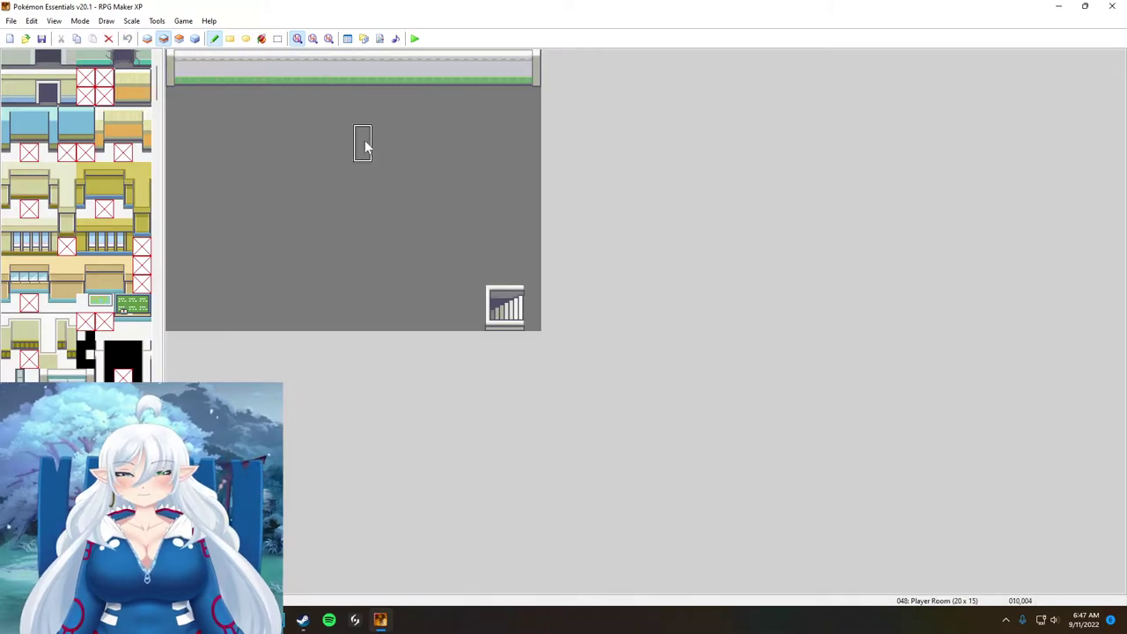
# Step: Fill the whole floor of the room with the yellow-brown wooden plank tile
pyautogui.scroll(2, 76, 215)
pyautogui.scroll(-10, 53, 207)
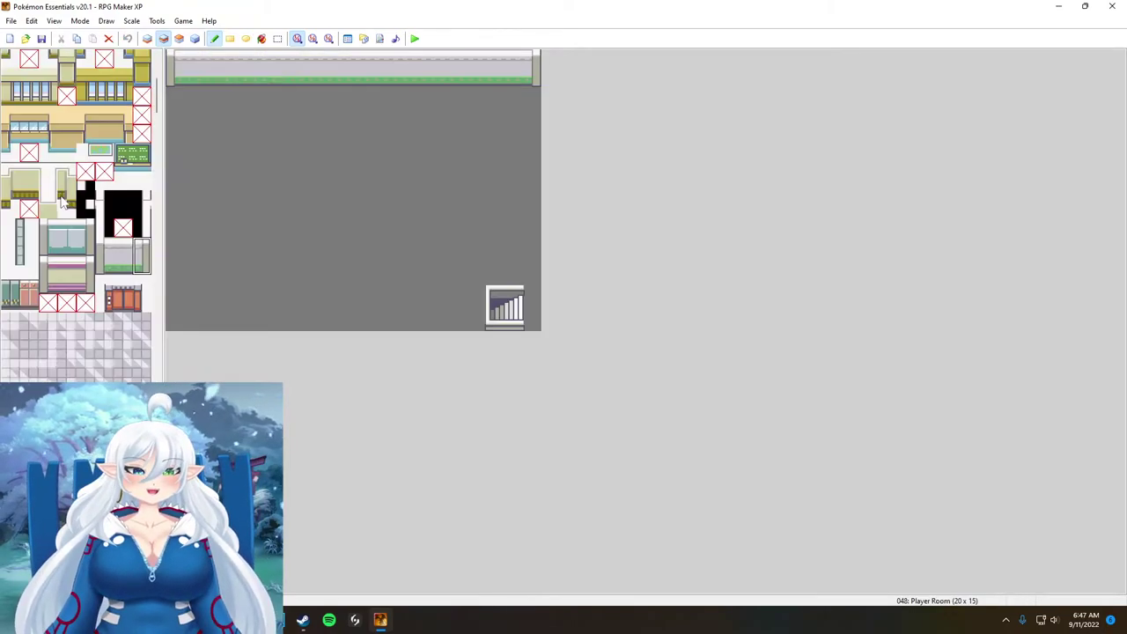
pyautogui.click(10, 172)
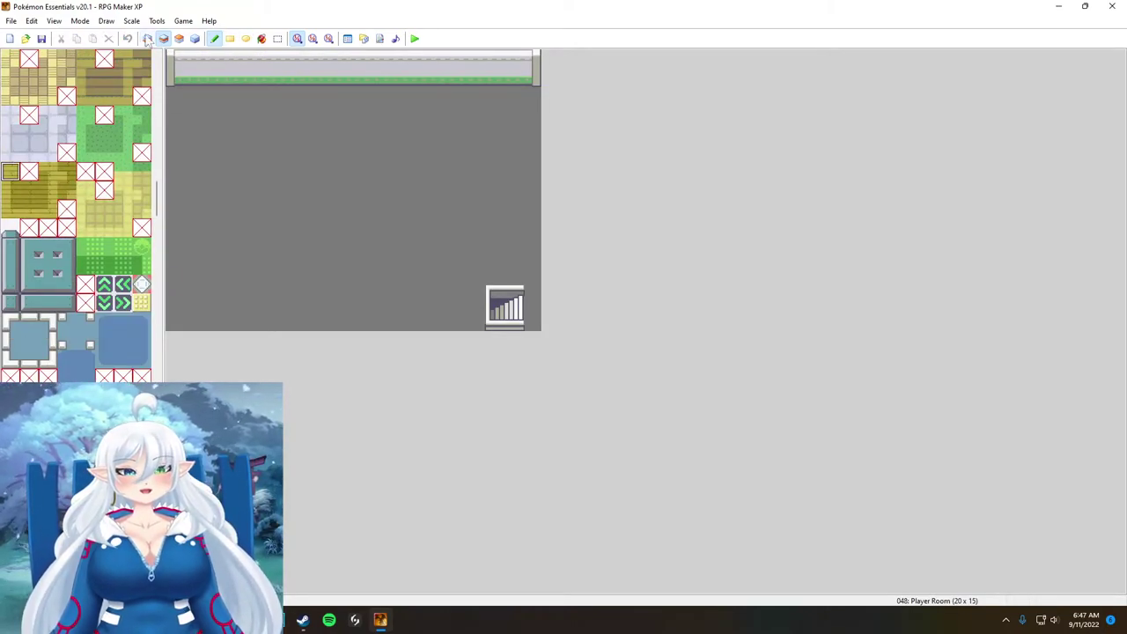
pyautogui.click(261, 38)
pyautogui.click(227, 303)
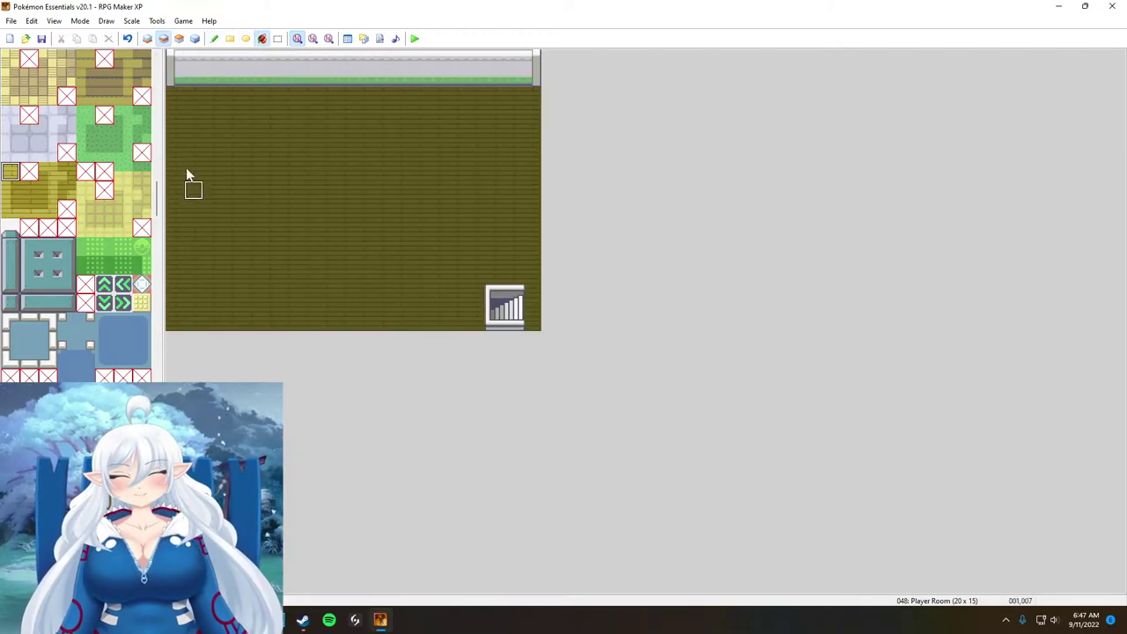
# Step: Place a single green dotted rug of 3 x 3 tiles in the upper middle of the room
pyautogui.scroll(-4, 44, 244)
pyautogui.moveTo(18, 240); pyautogui.dragTo(46, 264)
pyautogui.click(307, 171)
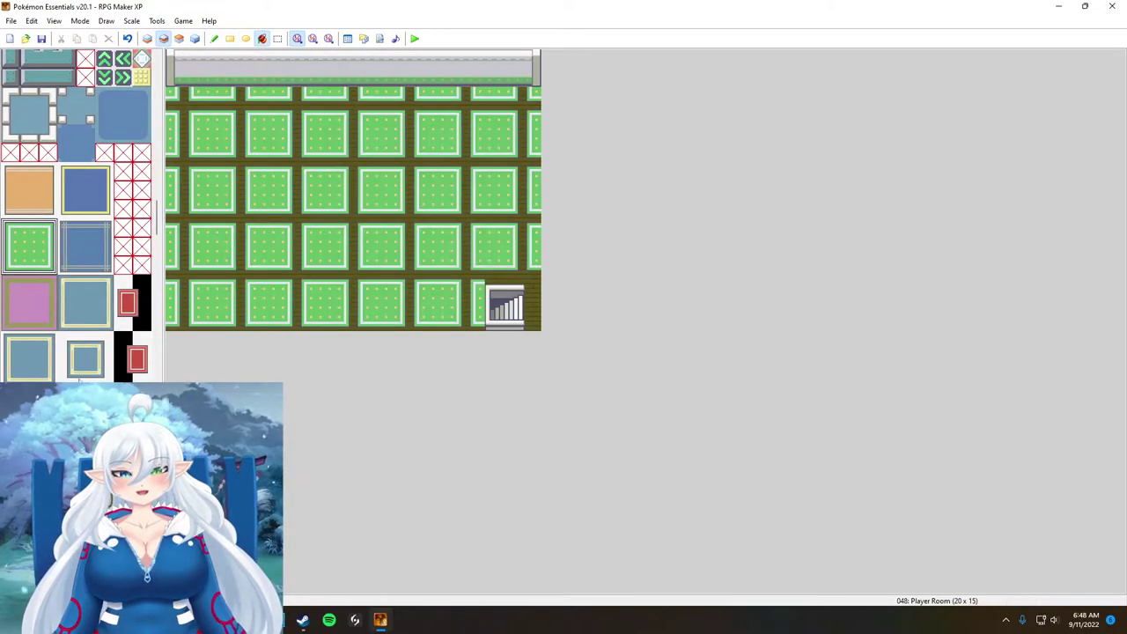
pyautogui.hotkey('ctrl', 'z')
pyautogui.click(214, 39)
pyautogui.click(325, 153)
# Step: Place a small orange mat beside the staircase and hang a landscape picture on the back wall on layer 3
pyautogui.scroll(-5, 141, 206)
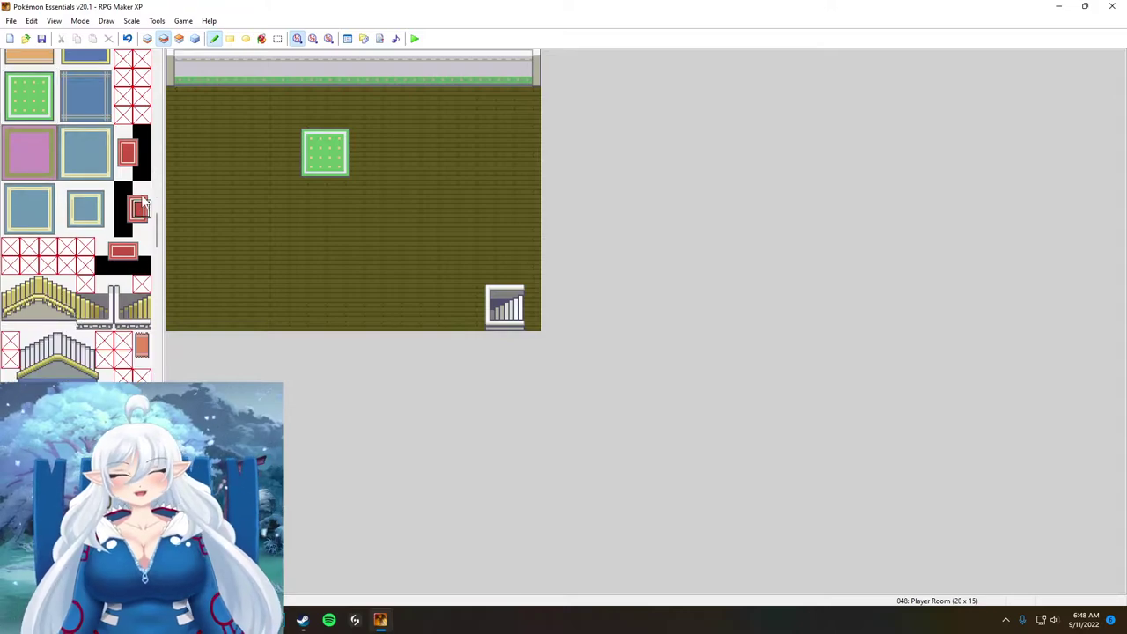
pyautogui.click(142, 351)
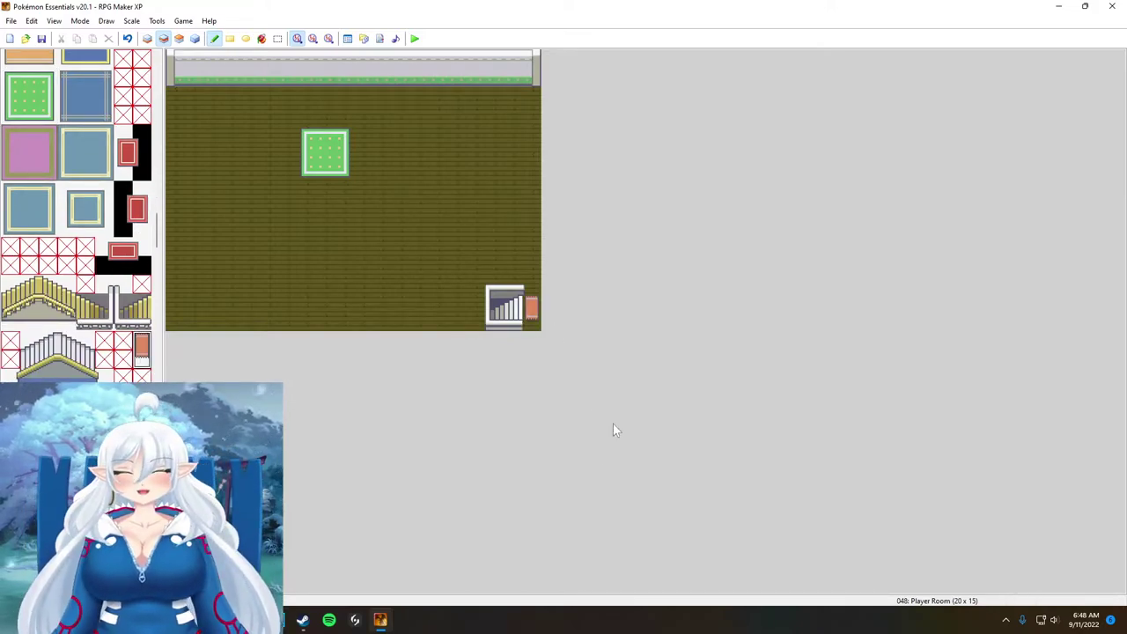
pyautogui.scroll(-5, 63, 252)
pyautogui.click(179, 39)
pyautogui.click(220, 72)
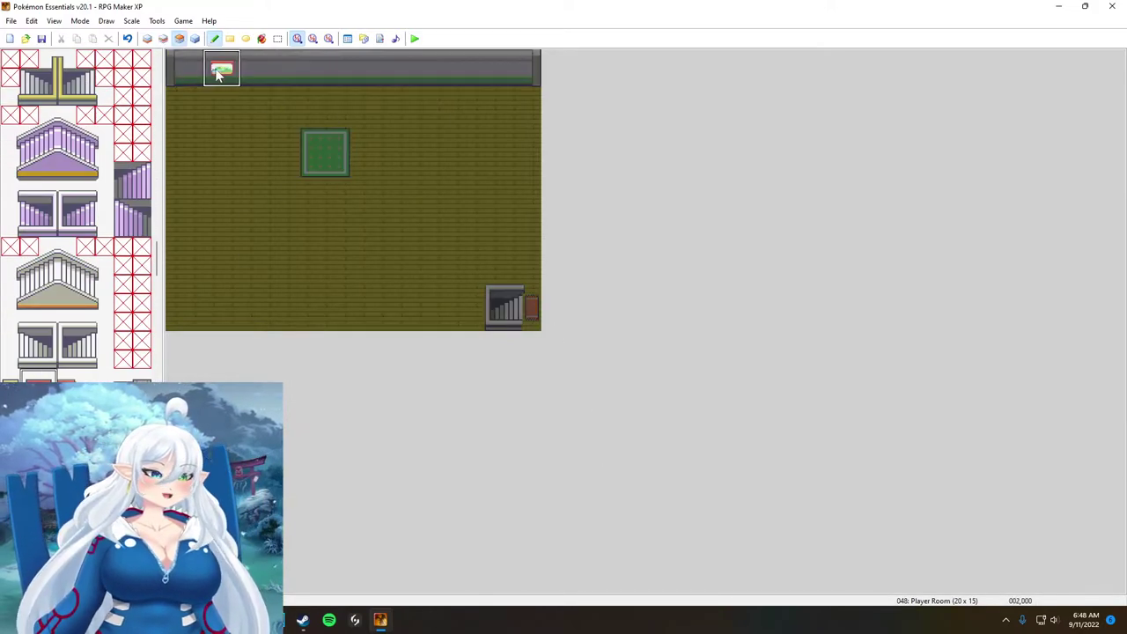
# Step: Place a green-sheeted double bed near the room's upper-right corner and a matching single bed near the upper-left corner
pyautogui.scroll(-8, 80, 262)
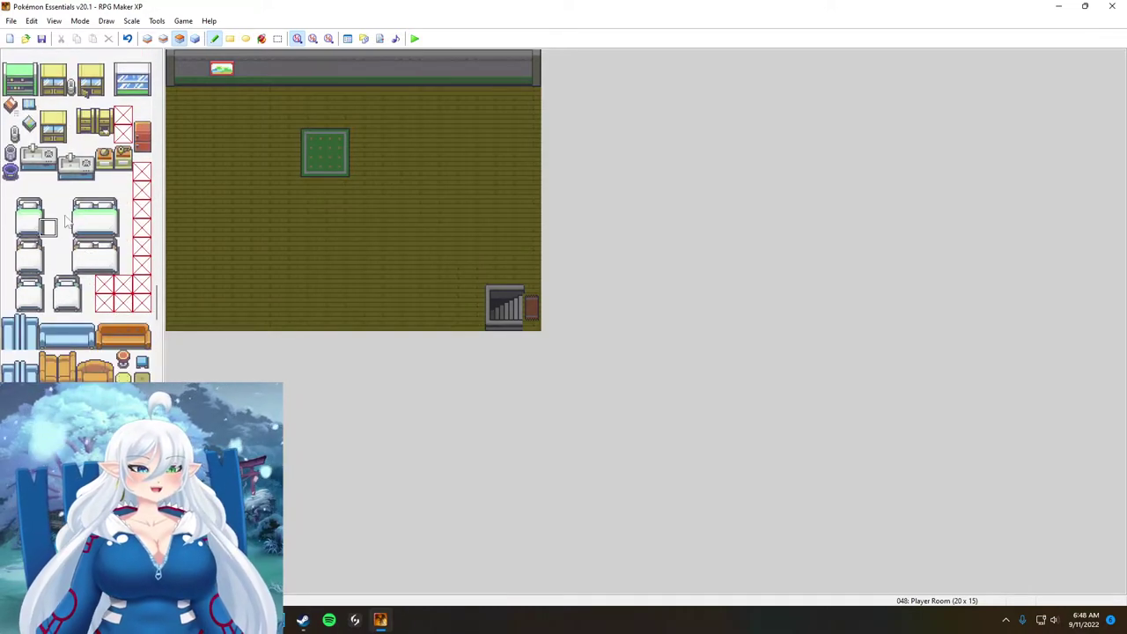
pyautogui.click(476, 114)
pyautogui.click(29, 211)
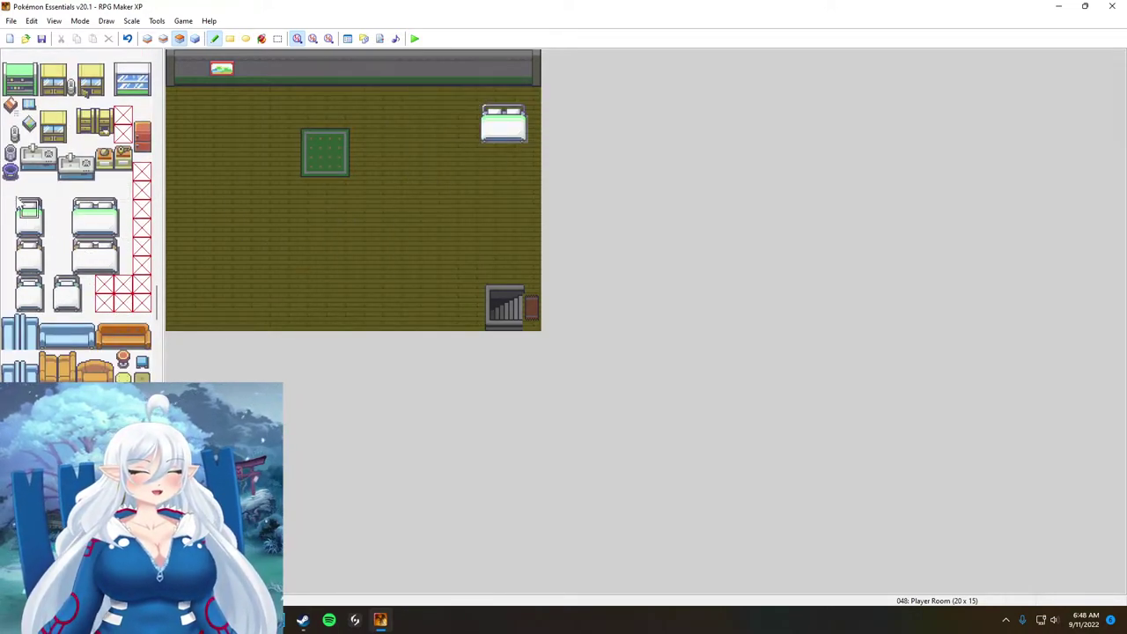
pyautogui.click(178, 280)
pyautogui.hotkey('ctrl', 'z')
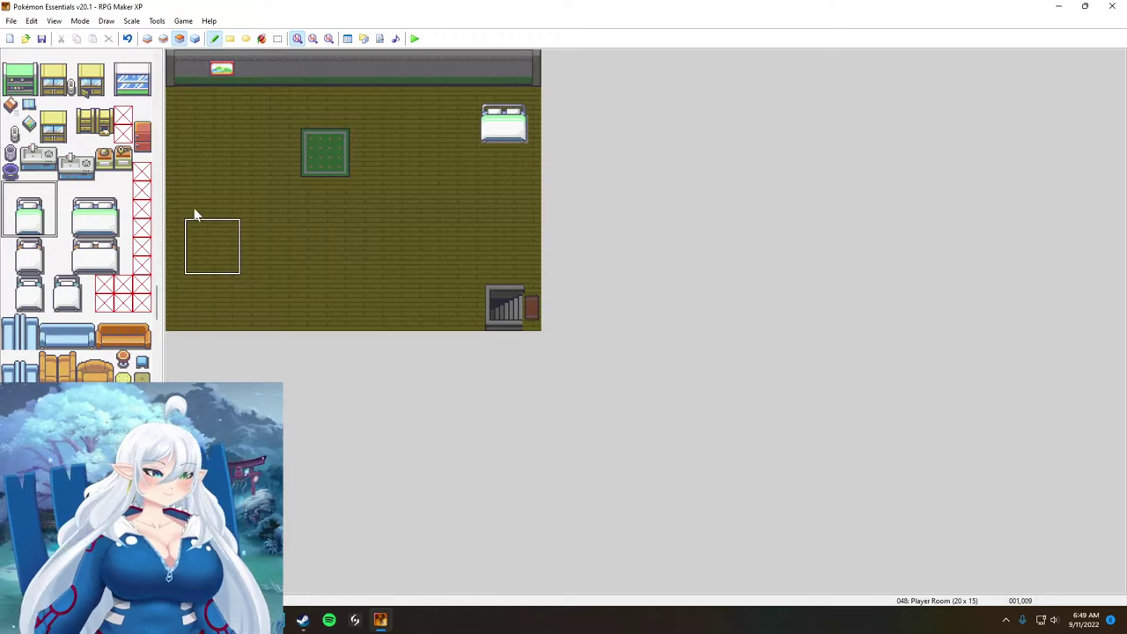
pyautogui.click(195, 114)
pyautogui.hotkey('ctrl', 'z')
pyautogui.click(196, 99)
# Step: Repaint the entire back wall on layer 2 with the yellow wall tiles, from one side of the room to the other
pyautogui.scroll(-15, 83, 265)
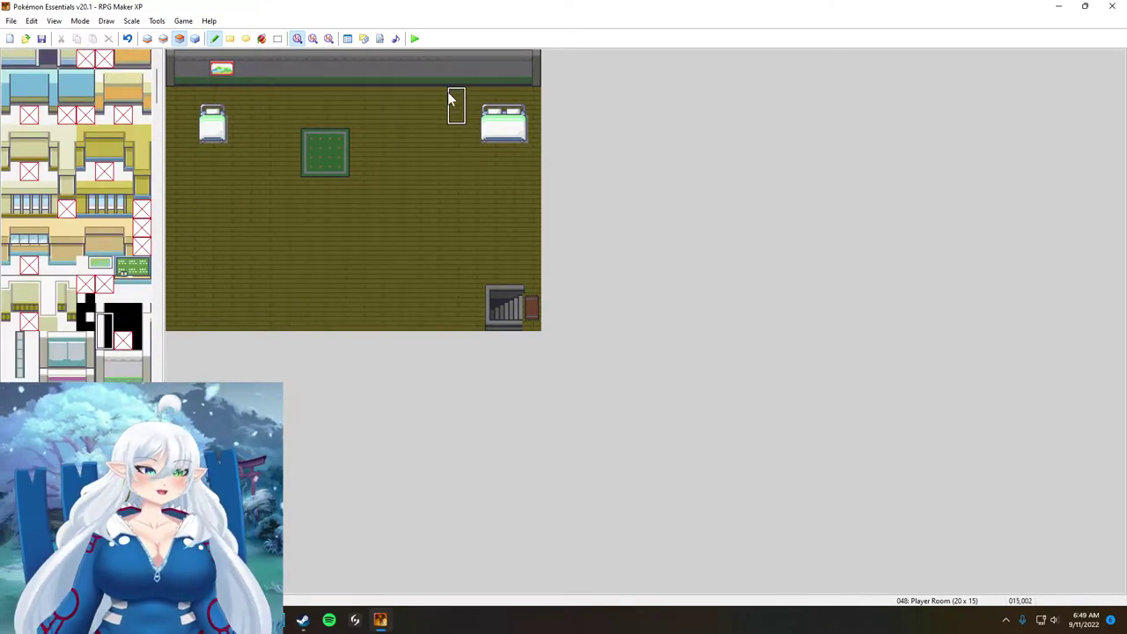
pyautogui.click(163, 38)
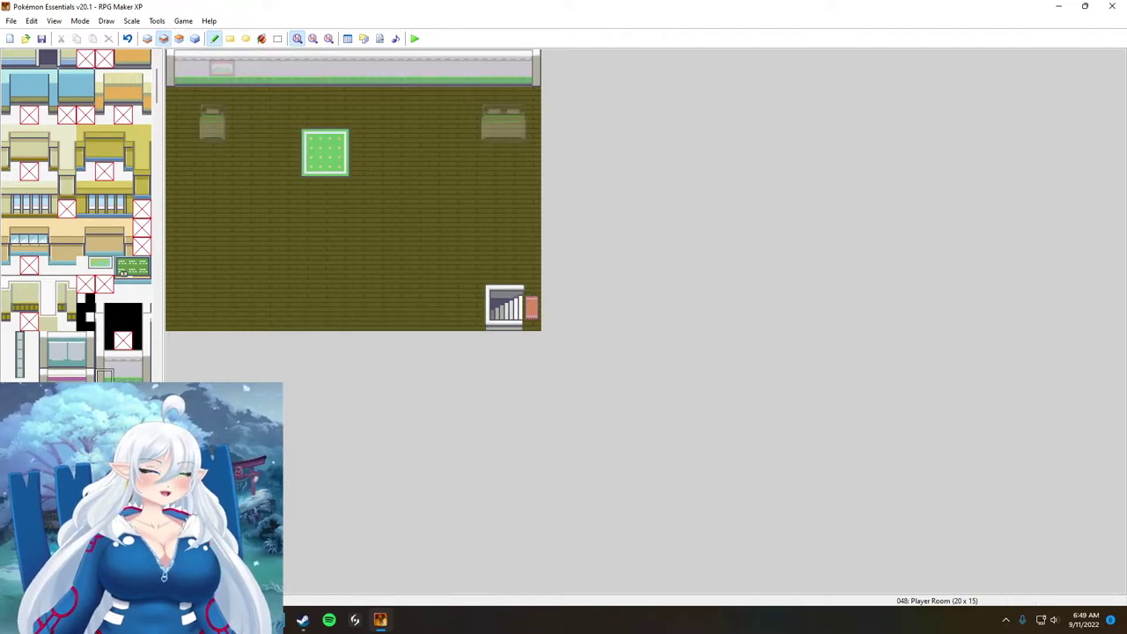
pyautogui.press('alt')
pyautogui.scroll(2, 106, 256)
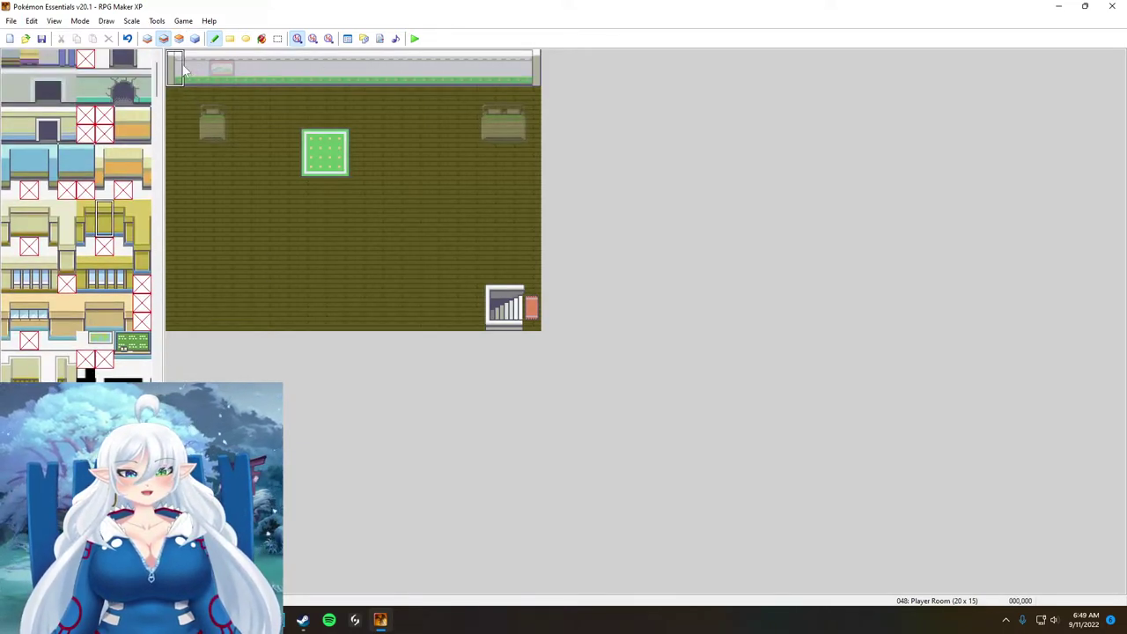
pyautogui.moveTo(183, 71); pyautogui.dragTo(533, 68)
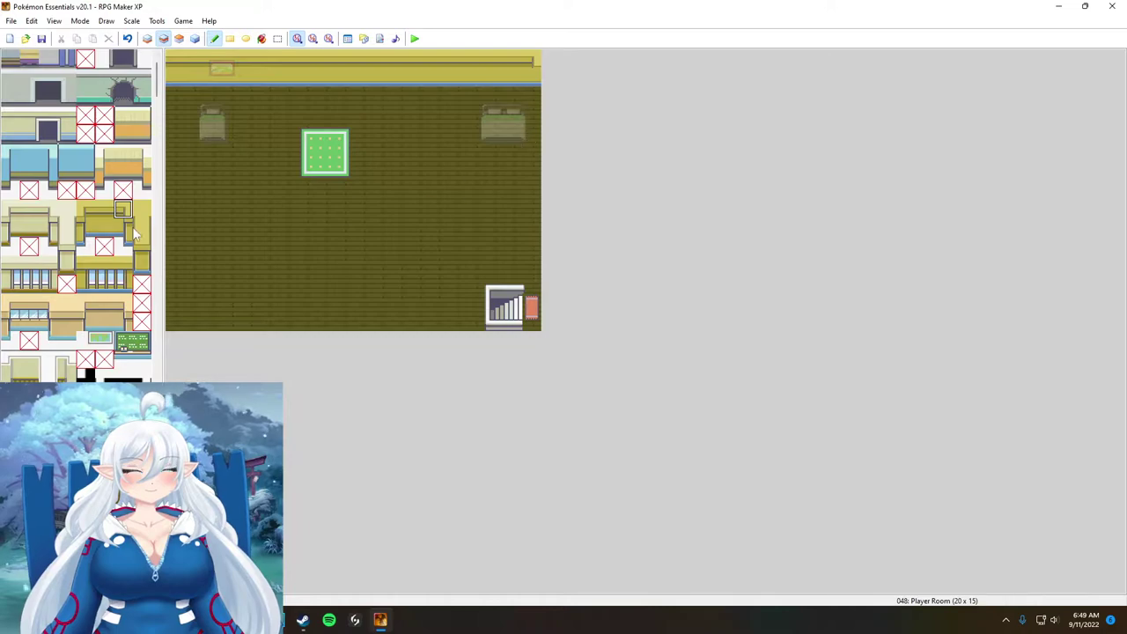
pyautogui.click(142, 228)
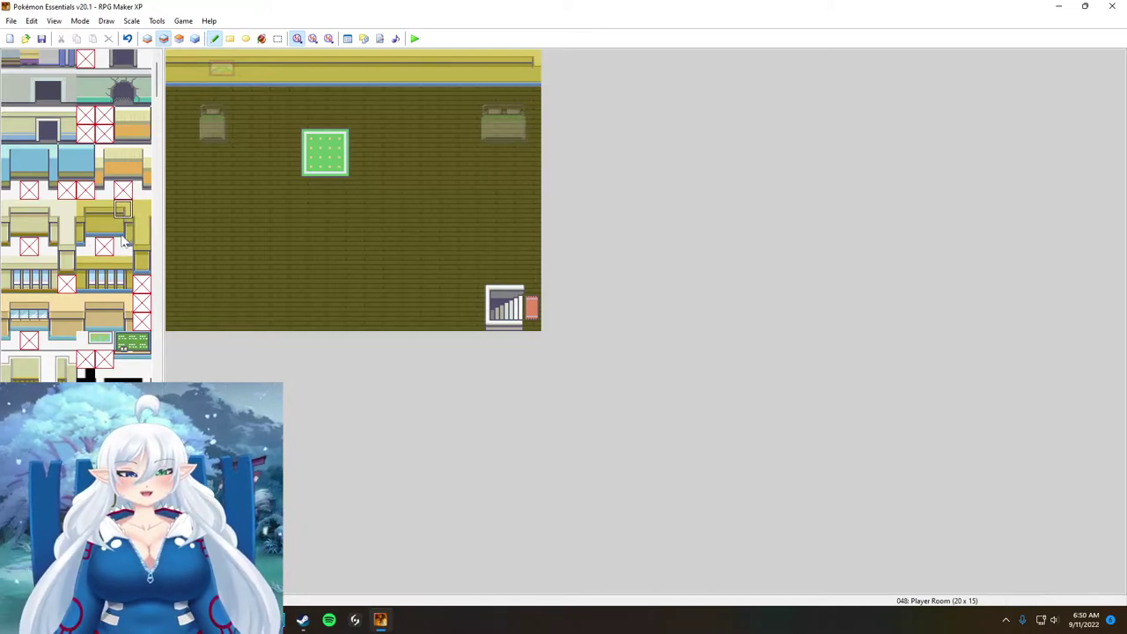
pyautogui.moveTo(122, 209); pyautogui.dragTo(122, 247)
pyautogui.moveTo(104, 209); pyautogui.dragTo(104, 248)
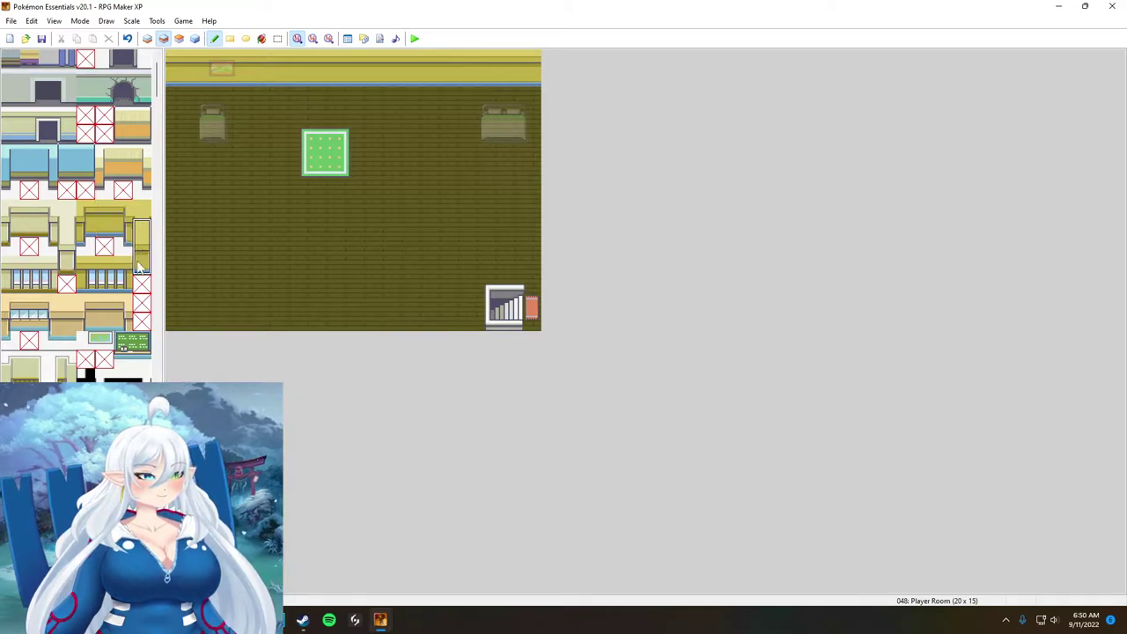
# Step: Add two projecting yellow wall columns with corner pieces, dividing the back wall into three sections
pyautogui.moveTo(138, 268); pyautogui.dragTo(141, 210)
pyautogui.click(437, 59)
pyautogui.moveTo(124, 248)
pyautogui.mouseDown()
pyautogui.moveTo(127, 210)
pyautogui.moveTo(80, 232)
pyautogui.moveTo(123, 247)
pyautogui.mouseUp()
pyautogui.click(420, 60)
pyautogui.click(287, 70)
pyautogui.click(254, 70)
pyautogui.moveTo(142, 209); pyautogui.dragTo(142, 264)
pyautogui.click(269, 63)
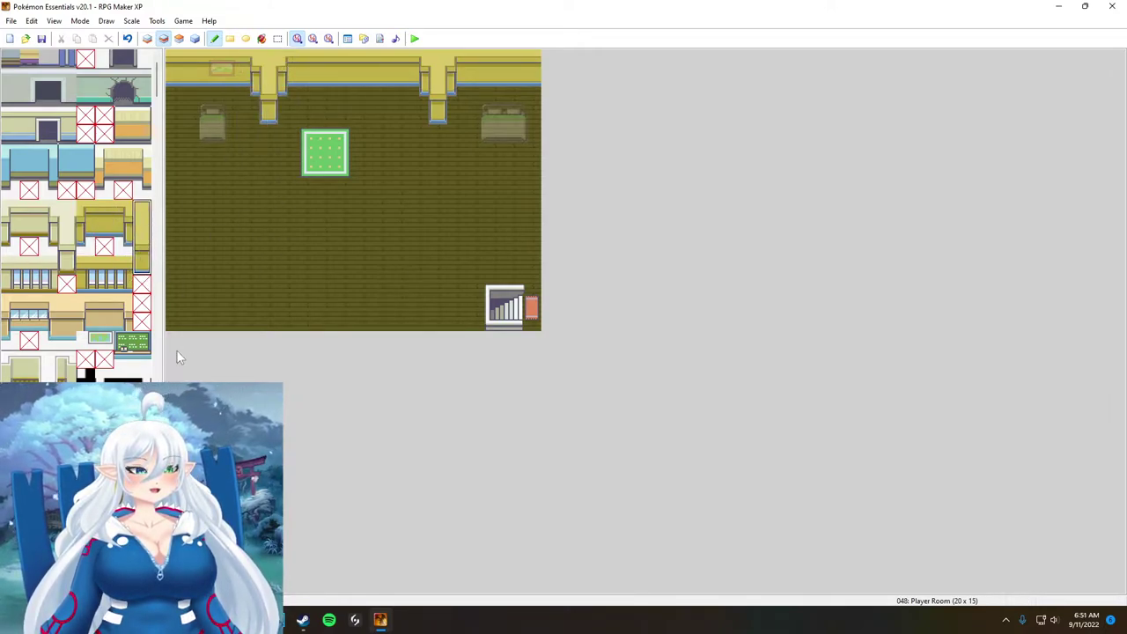
# Step: Replace the left column with a long yellow dividing wall running down into the room
pyautogui.moveTo(269, 97); pyautogui.dragTo(269, 153)
pyautogui.hotkey('ctrl', 'z')
pyautogui.hotkey('ctrl', 'z')
pyautogui.click(141, 229)
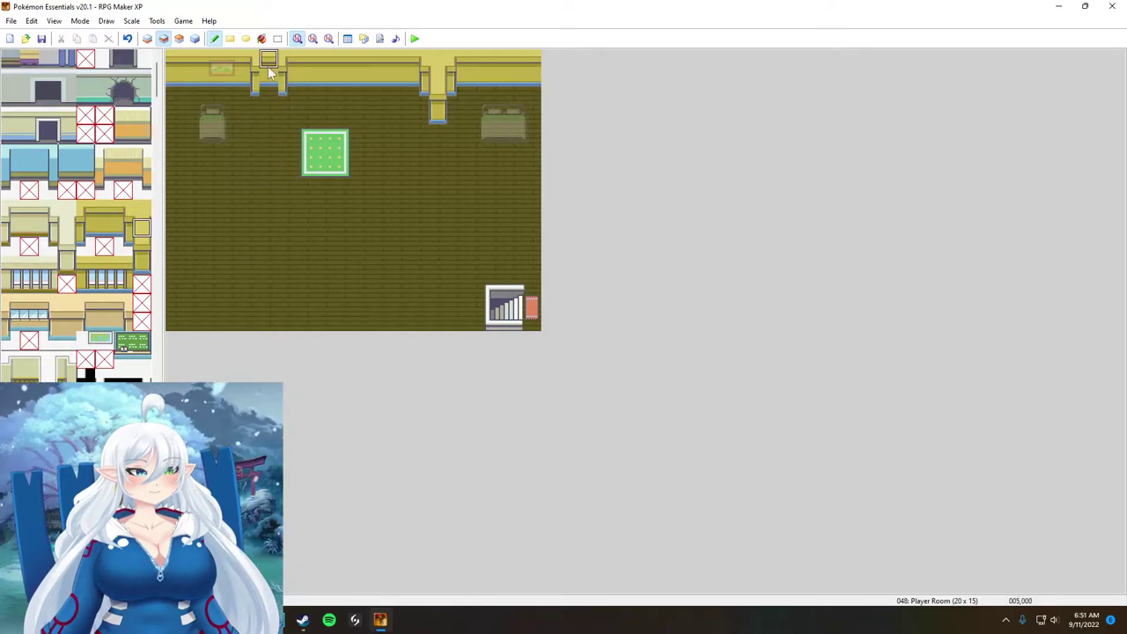
pyautogui.hotkey('ctrl', 'z')
pyautogui.moveTo(269, 65); pyautogui.dragTo(268, 189)
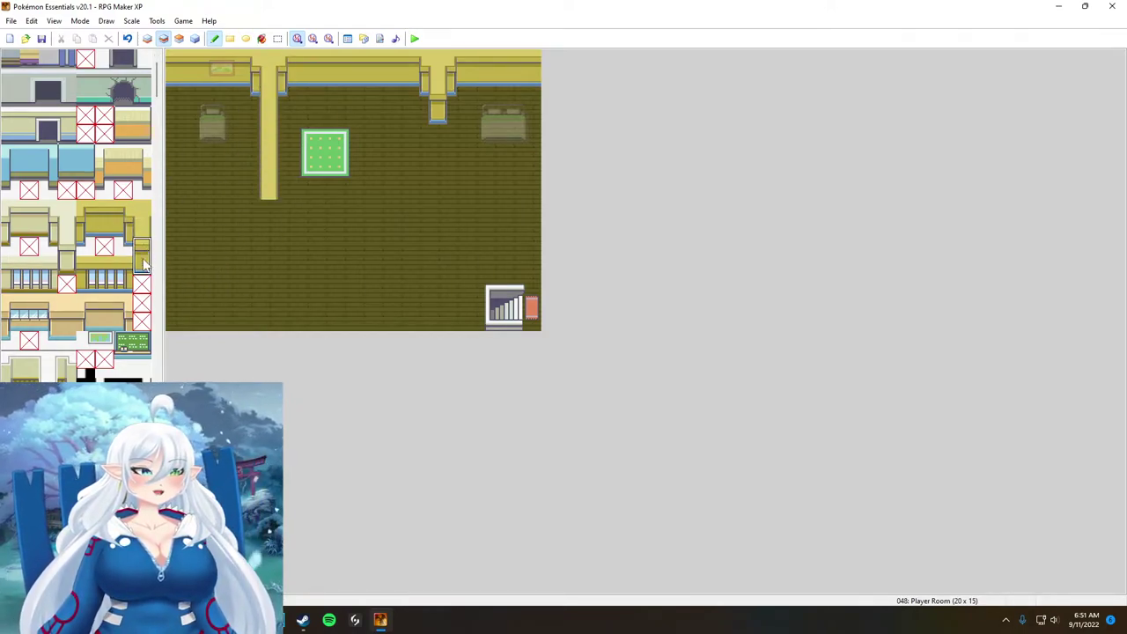
# Step: Place the yellow window section in the back wall's right-hand section
pyautogui.moveTo(86, 266); pyautogui.dragTo(123, 284)
pyautogui.click(342, 58)
pyautogui.hotkey('ctrl', 'z')
pyautogui.click(494, 58)
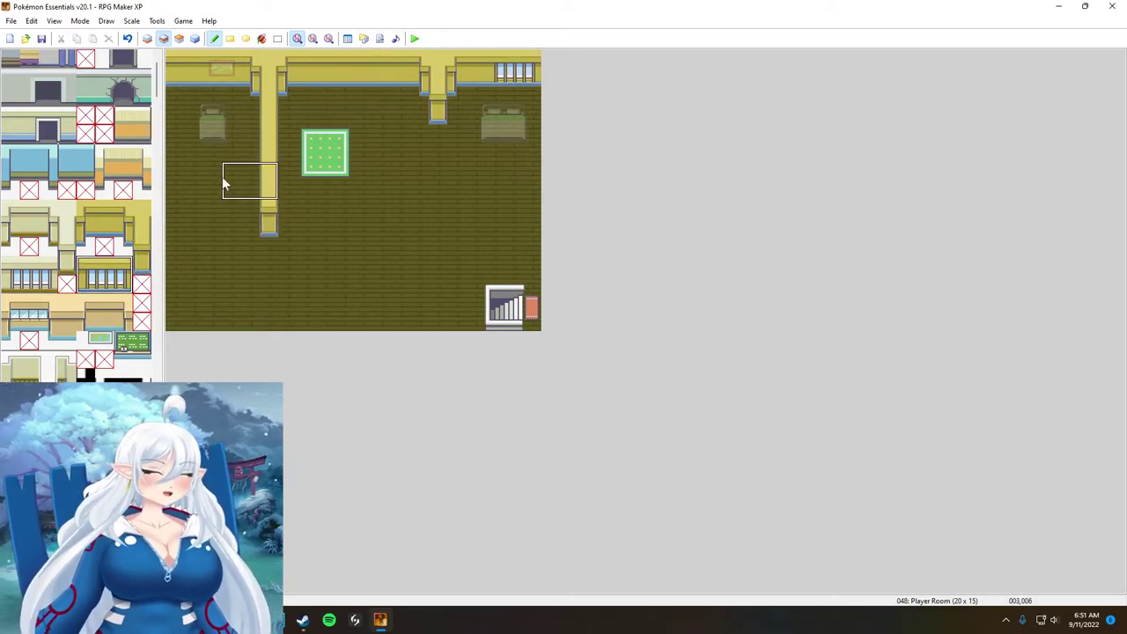
# Step: Undo the windows, dividing wall and columns back to the plain yellow back wall
pyautogui.hotkey('ctrl', 'z')
pyautogui.hotkey('ctrl', 'z')
pyautogui.hotkey('ctrl', 'z')
pyautogui.hotkey('ctrl', 'z')
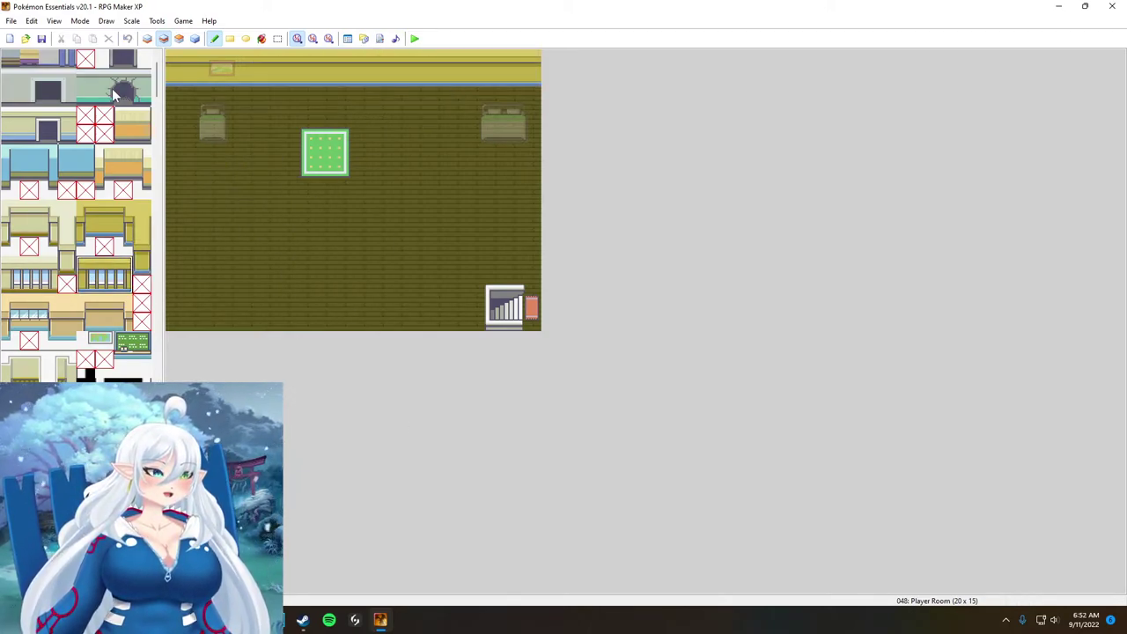
# Step: Erase the green rug and restore the wooden plank floor in its place on layer 1
pyautogui.scroll(10, 79, 212)
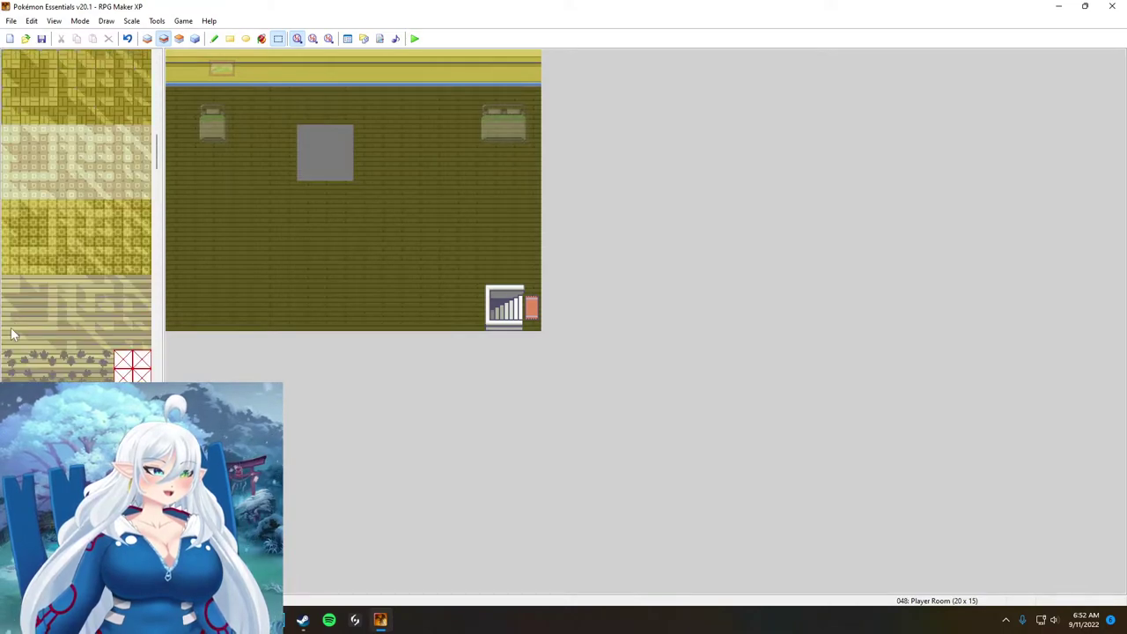
pyautogui.click(147, 39)
pyautogui.moveTo(306, 134)
pyautogui.mouseDown()
pyautogui.moveTo(318, 167)
pyautogui.moveTo(345, 172)
pyautogui.moveTo(307, 154)
pyautogui.mouseUp()
pyautogui.click(214, 40)
pyautogui.click(230, 44)
pyautogui.click(214, 38)
# Step: Place yellow corner pieces on layer 2 at both sides of the back wall's middle tile
pyautogui.scroll(10, 127, 251)
pyautogui.click(142, 77)
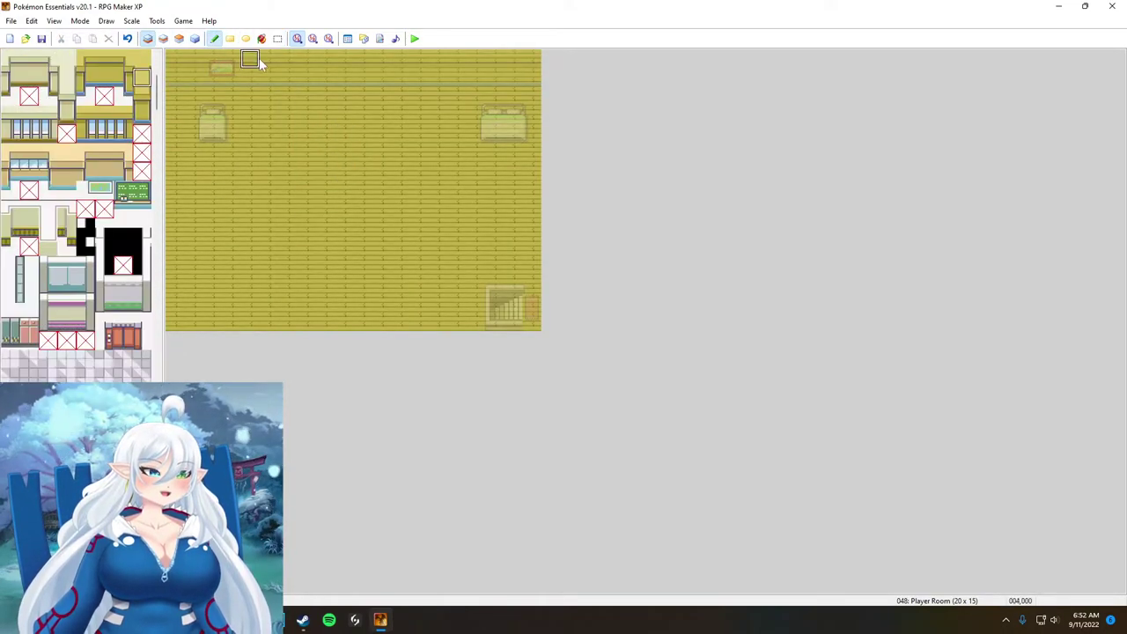
pyautogui.press('F6')
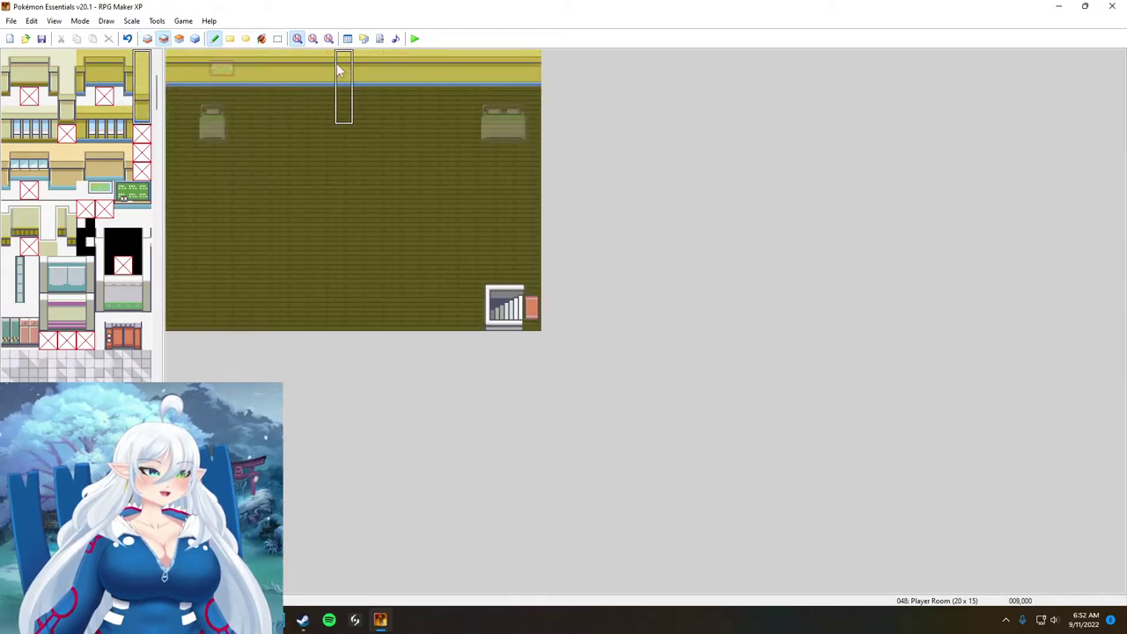
pyautogui.moveTo(125, 60); pyautogui.dragTo(124, 96)
pyautogui.click(326, 60)
pyautogui.moveTo(81, 59); pyautogui.dragTo(85, 96)
pyautogui.click(362, 60)
# Step: Run a one-tile-wide yellow dividing wall from the middle of the back wall down into the room
pyautogui.click(142, 78)
pyautogui.click(230, 39)
pyautogui.moveTo(344, 99); pyautogui.dragTo(344, 230)
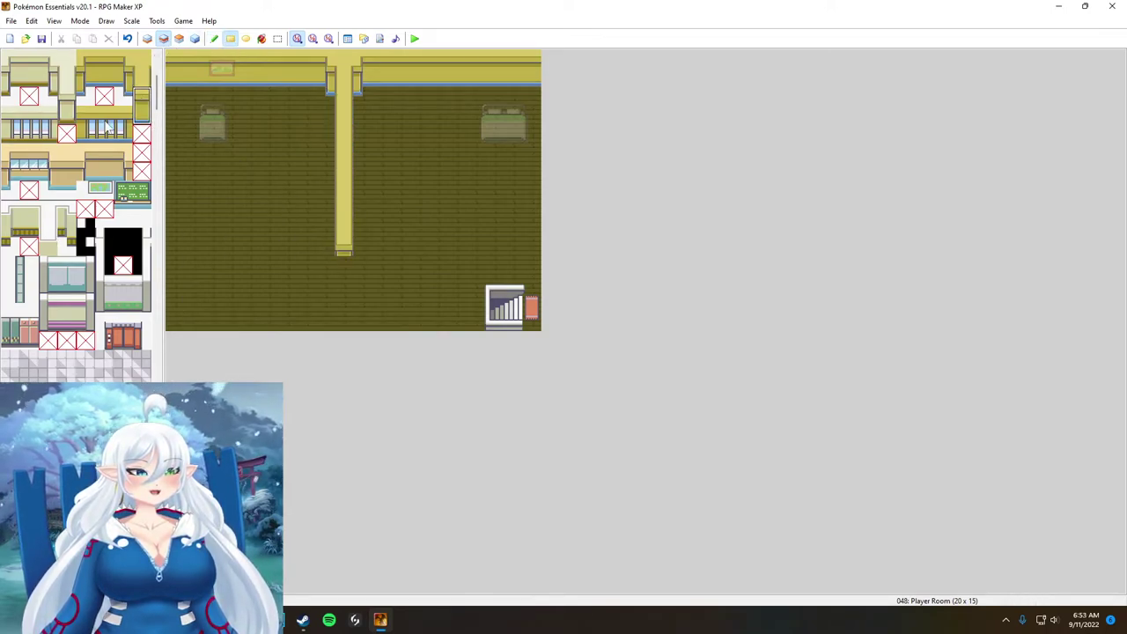
# Step: Place a barred window on the back wall of each room half, either side of the dividing wall
pyautogui.moveTo(84, 121); pyautogui.dragTo(126, 138)
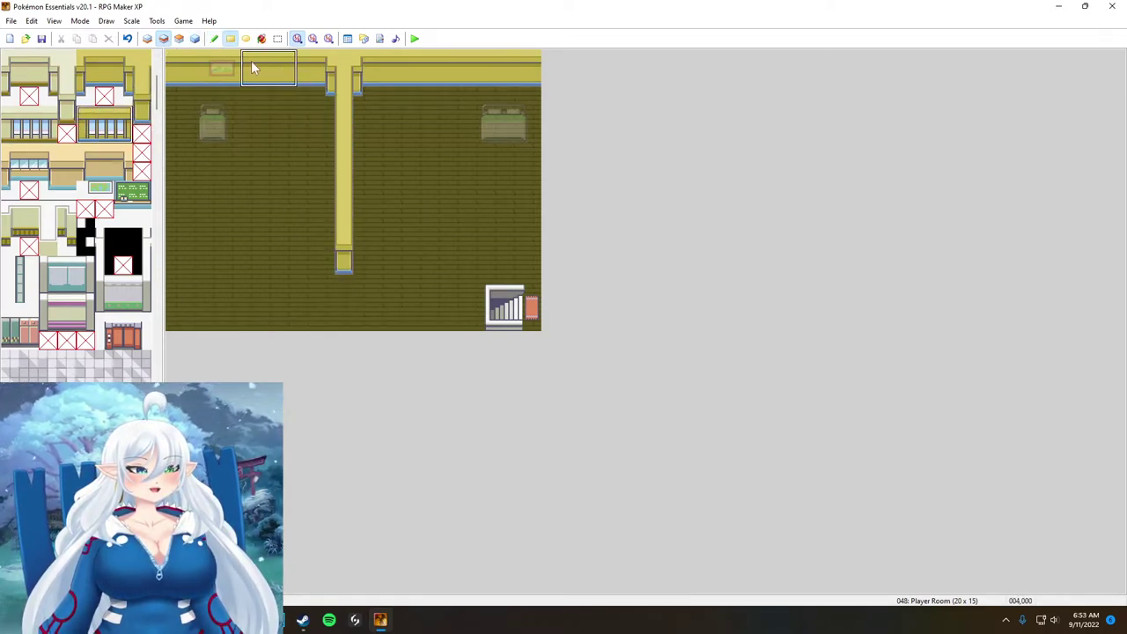
pyautogui.click(214, 38)
pyautogui.click(263, 63)
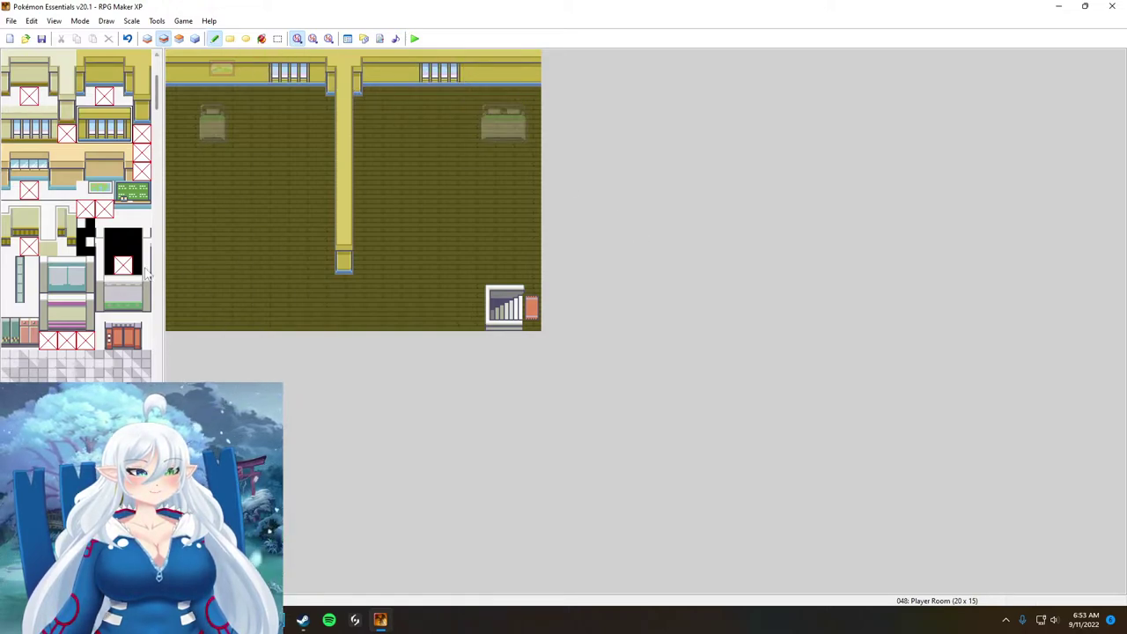
# Step: Draw a two-tile-high yellow wall across the full map width at the lower end of the dividing wall on layer 2
pyautogui.click(97, 63)
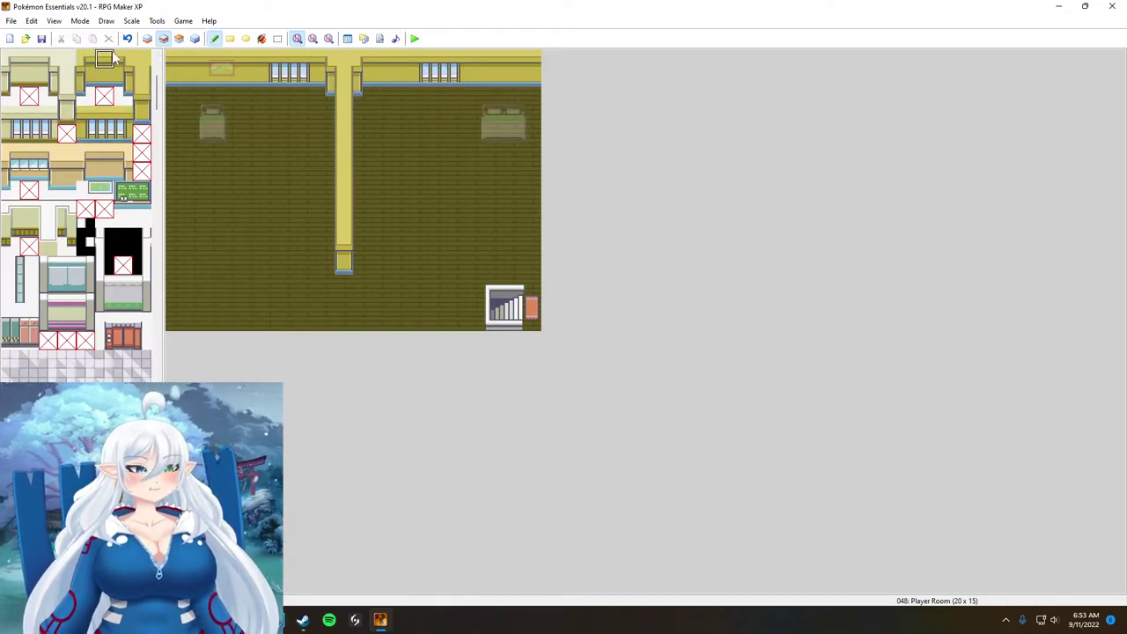
pyautogui.click(104, 67)
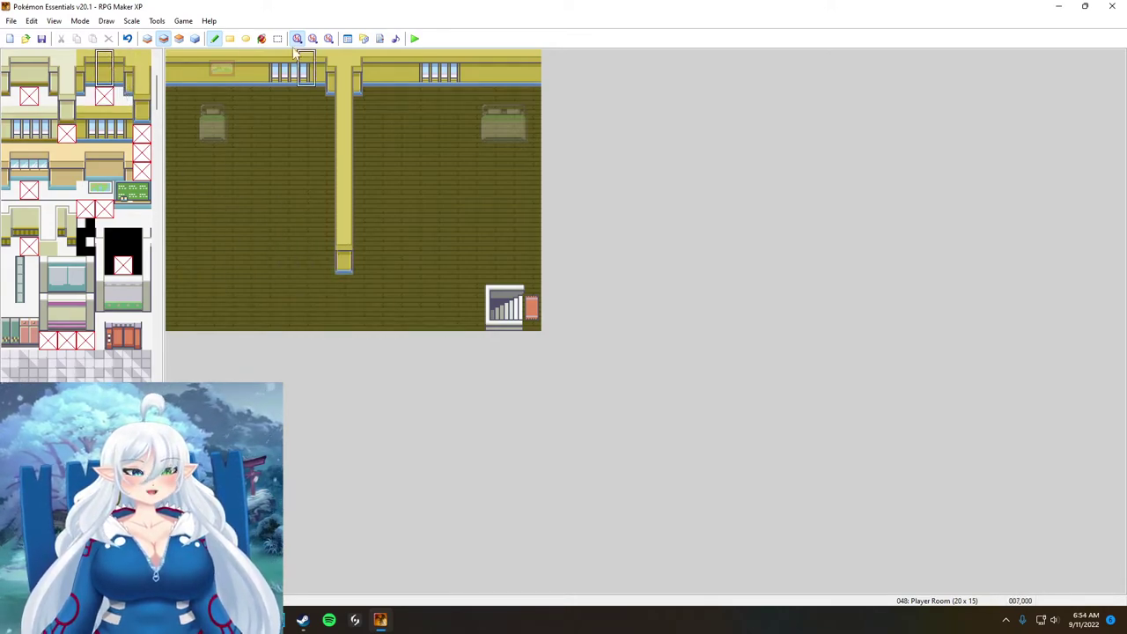
pyautogui.moveTo(248, 253); pyautogui.dragTo(173, 266)
pyautogui.moveTo(355, 251); pyautogui.dragTo(529, 275)
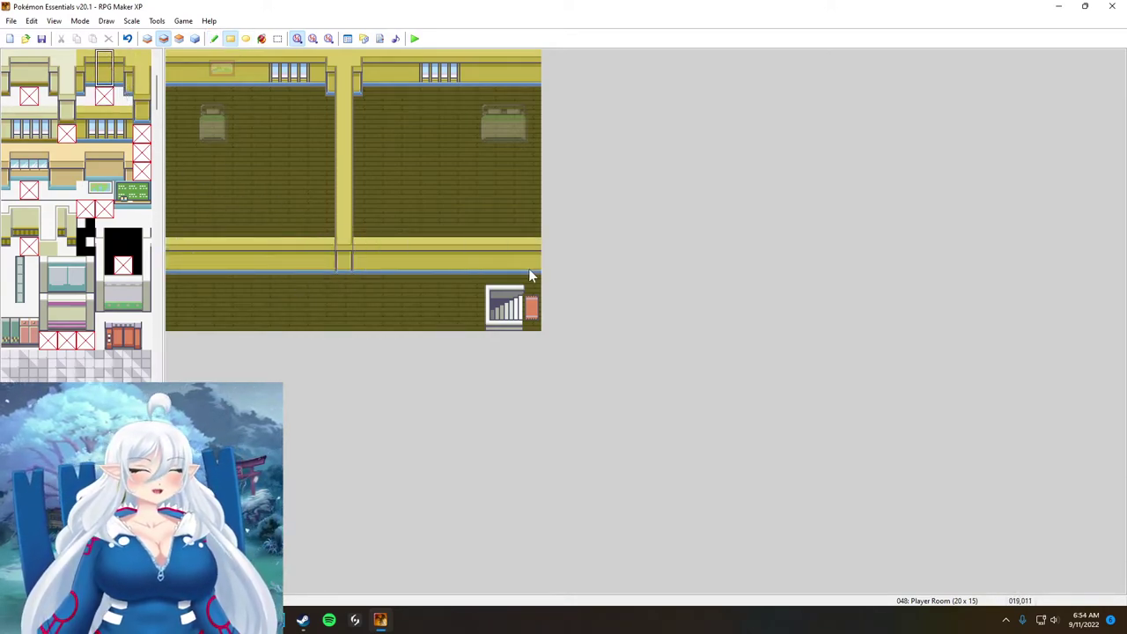
# Step: Shift the lower yellow wall up one tile by pasting a copy over it and delete the leftover bottom row
pyautogui.scroll(-10, 86, 247)
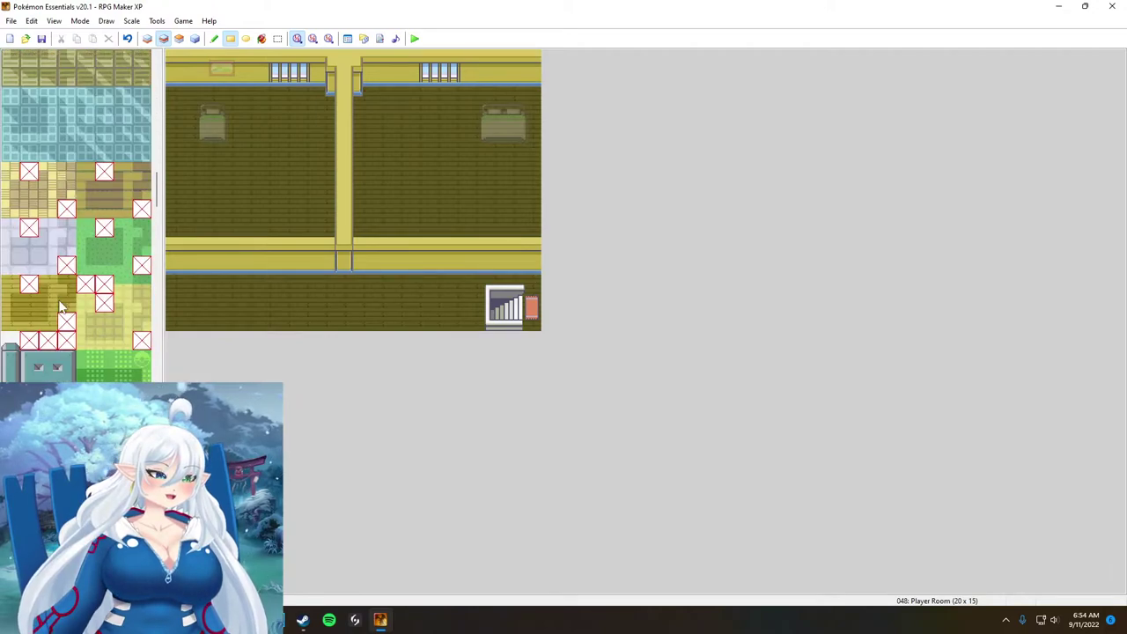
pyautogui.click(278, 38)
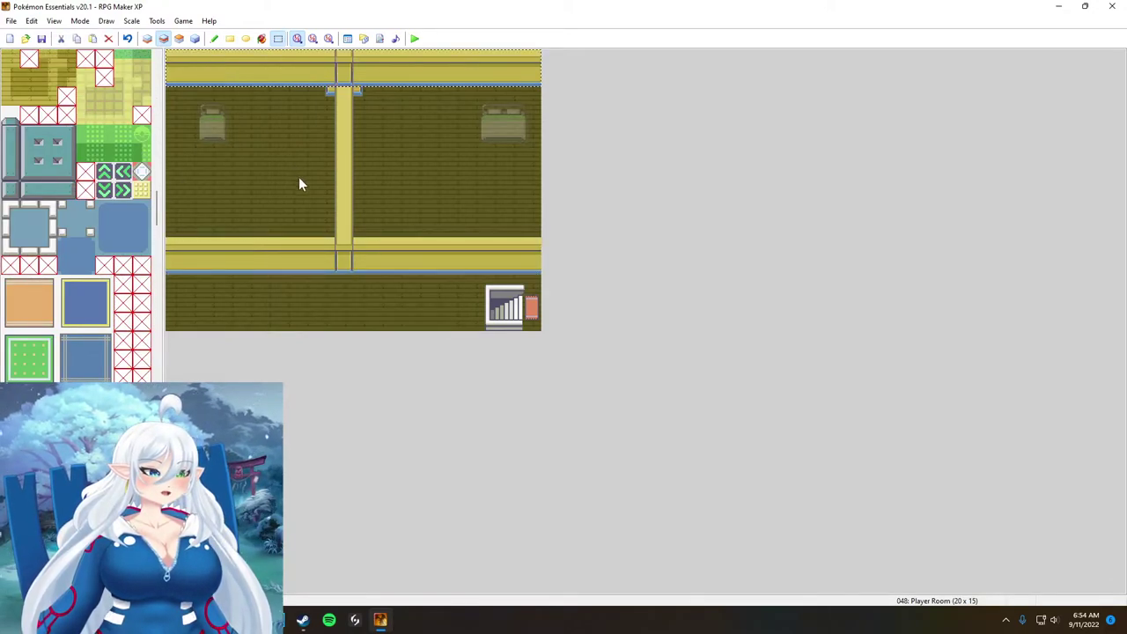
pyautogui.moveTo(306, 72); pyautogui.dragTo(310, 240)
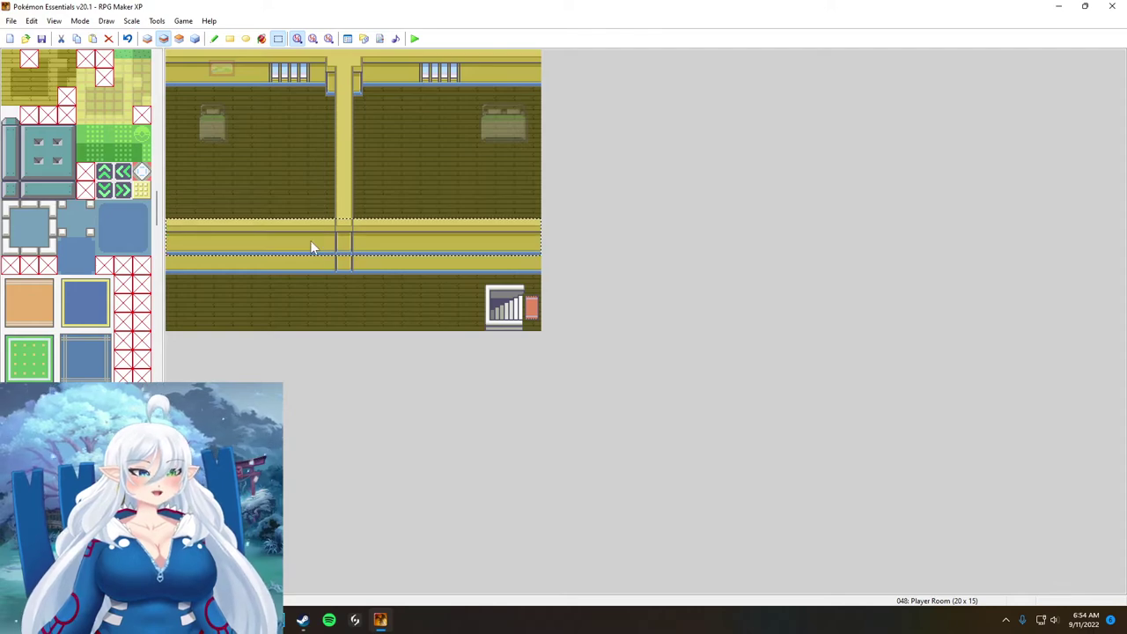
pyautogui.click(212, 274)
pyautogui.moveTo(169, 269); pyautogui.dragTo(532, 268)
pyautogui.press('Delete')
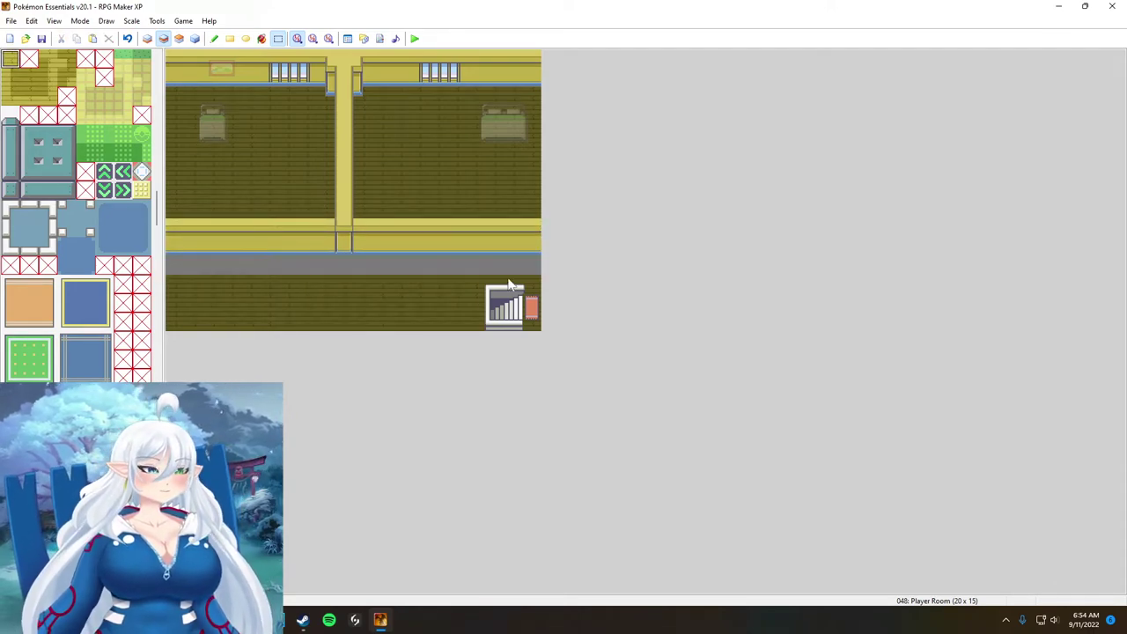
# Step: Fill the empty row below the lower wall with wooden plank floor on layer 1
pyautogui.click(236, 41)
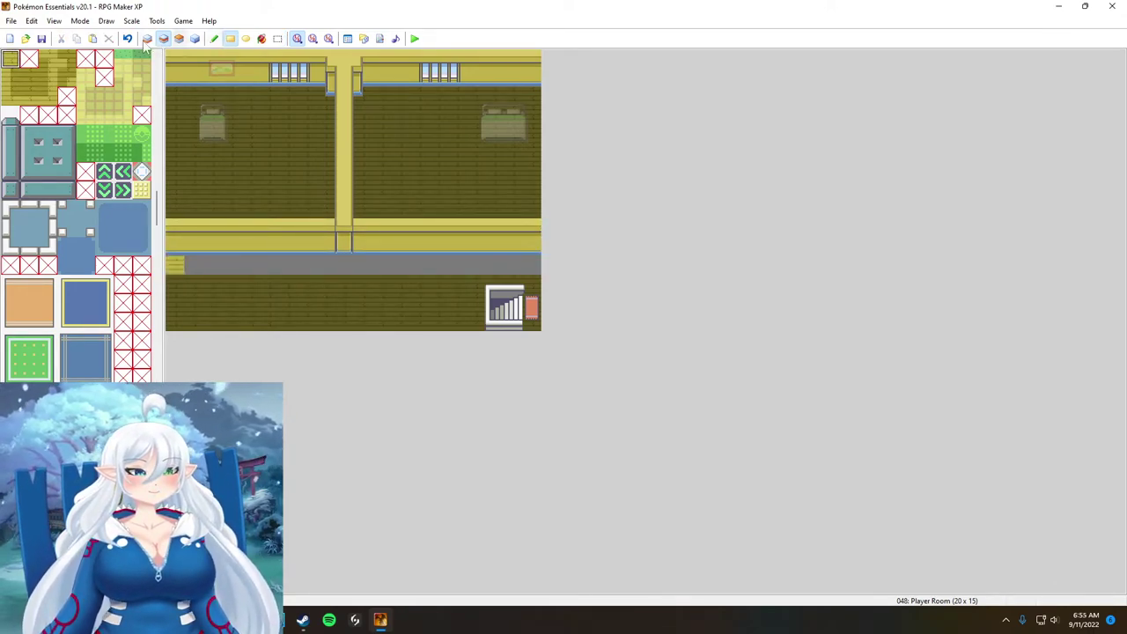
pyautogui.click(148, 39)
pyautogui.moveTo(175, 265); pyautogui.dragTo(531, 265)
# Step: Cut a two-tile-wide gap into the lower wall on each side of the dividing wall
pyautogui.click(214, 40)
pyautogui.click(164, 39)
pyautogui.click(277, 38)
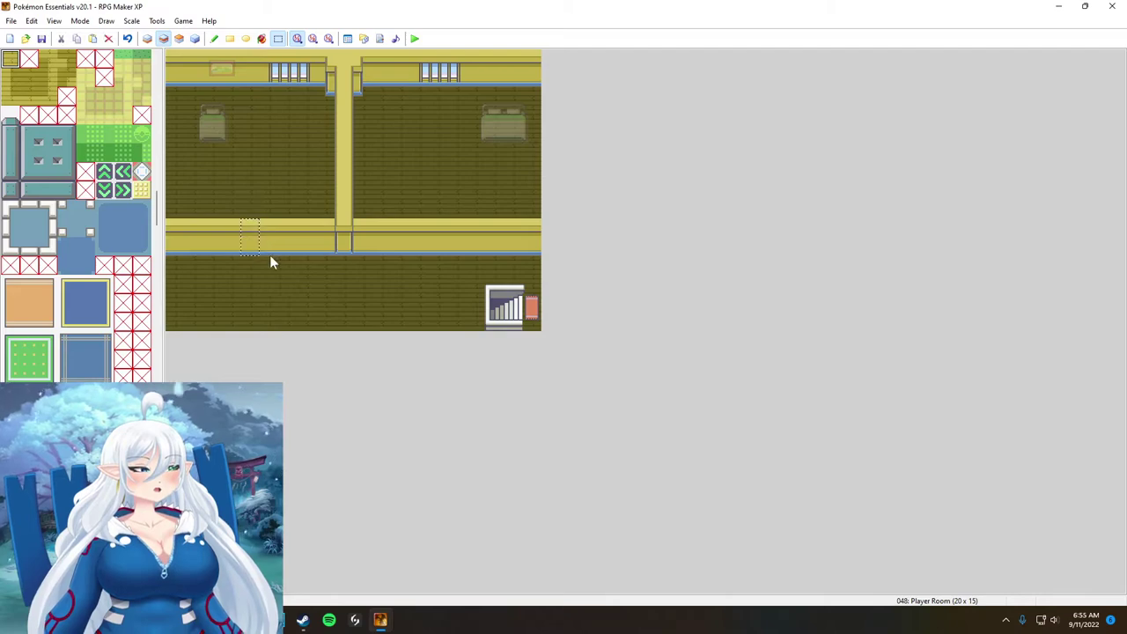
pyautogui.moveTo(478, 253); pyautogui.dragTo(458, 255)
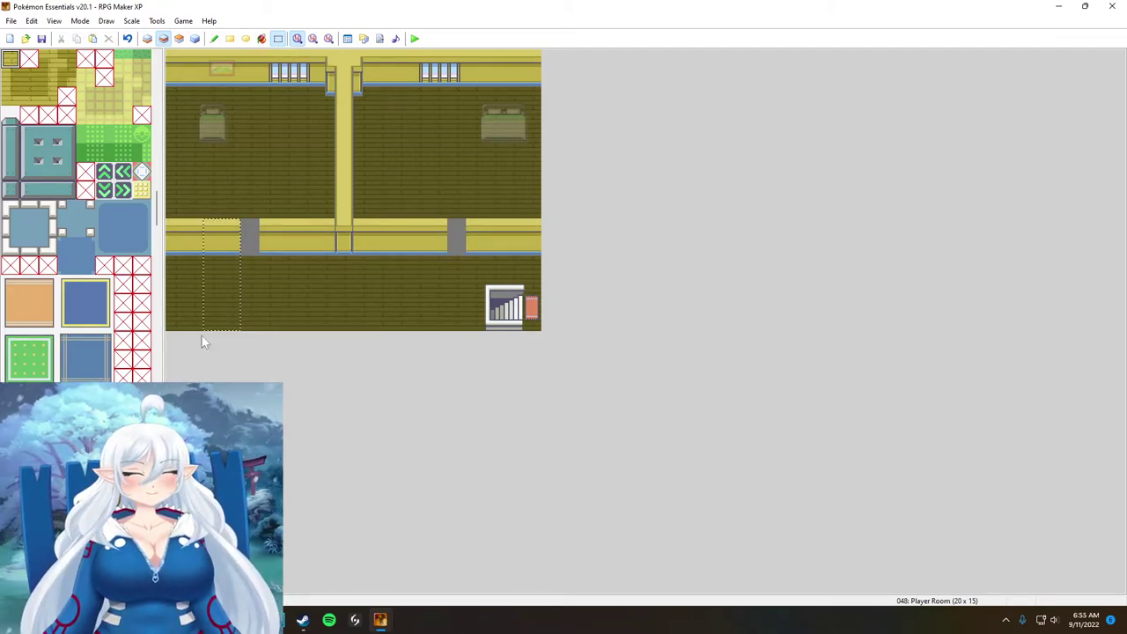
# Step: Fill both gaps in the lower wall with wooden plank floor on layer 1 and return to layer 2
pyautogui.click(147, 37)
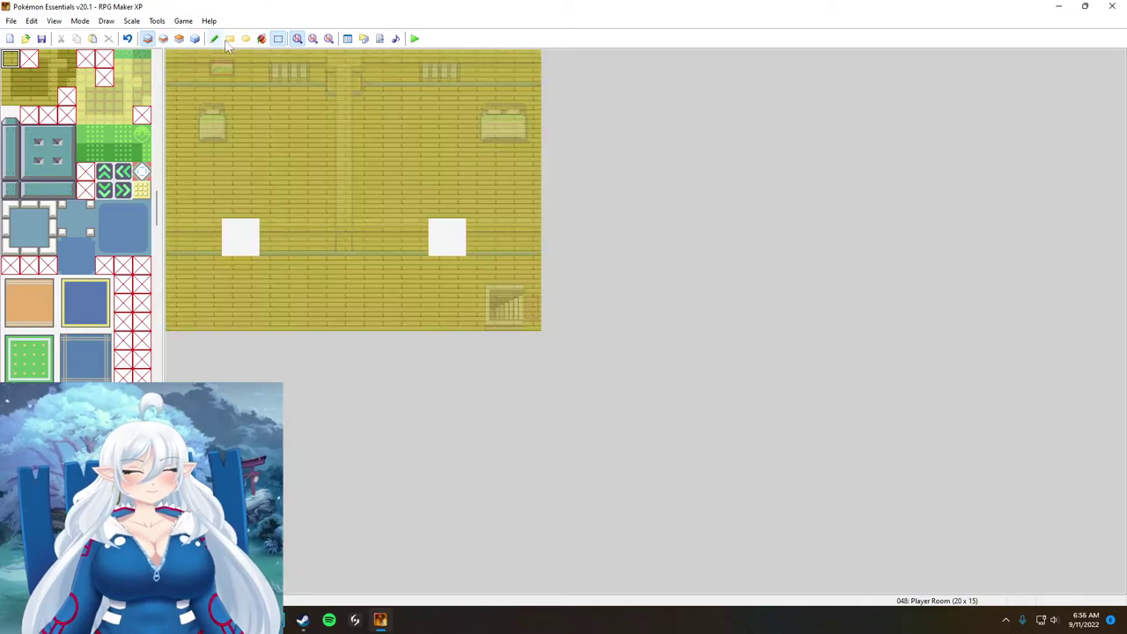
pyautogui.click(230, 38)
pyautogui.click(238, 236)
pyautogui.click(446, 236)
pyautogui.press('F6')
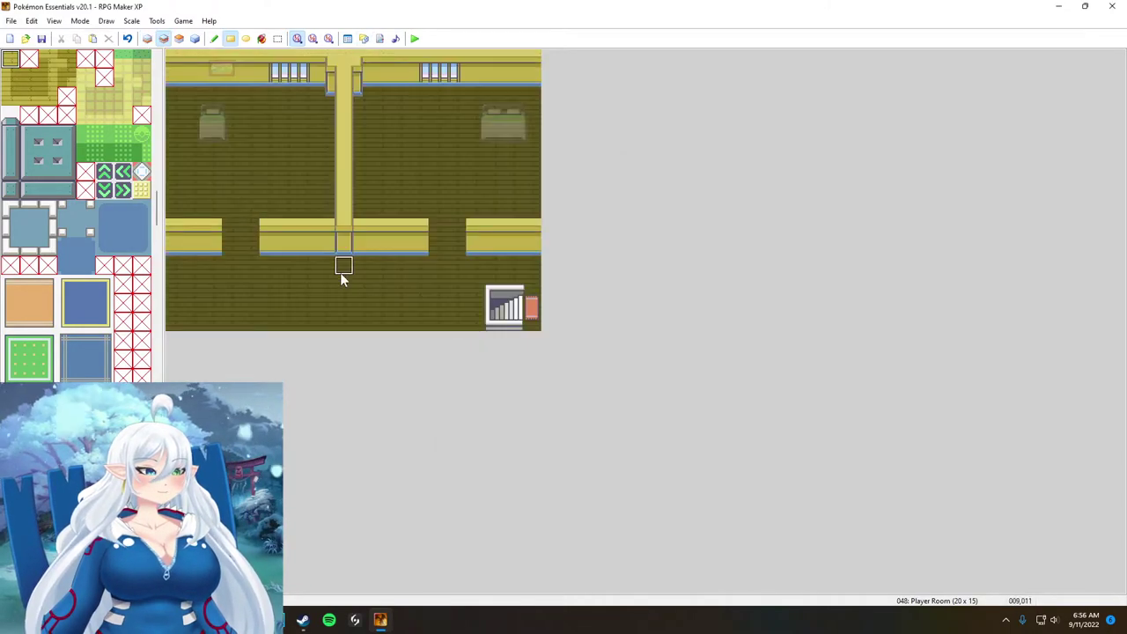
# Step: Try yellow corner pieces at the edges of the lower wall's gaps
pyautogui.scroll(-10, 79, 225)
pyautogui.moveTo(79, 225); pyautogui.dragTo(81, 245)
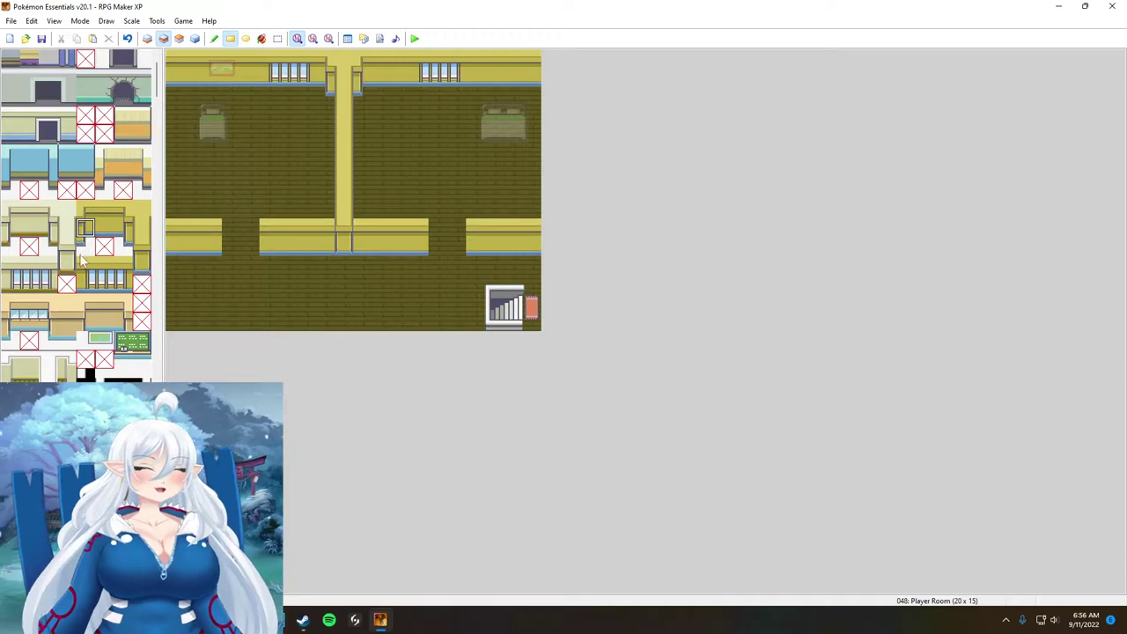
pyautogui.click(214, 38)
pyautogui.moveTo(85, 211); pyautogui.dragTo(85, 246)
pyautogui.click(421, 234)
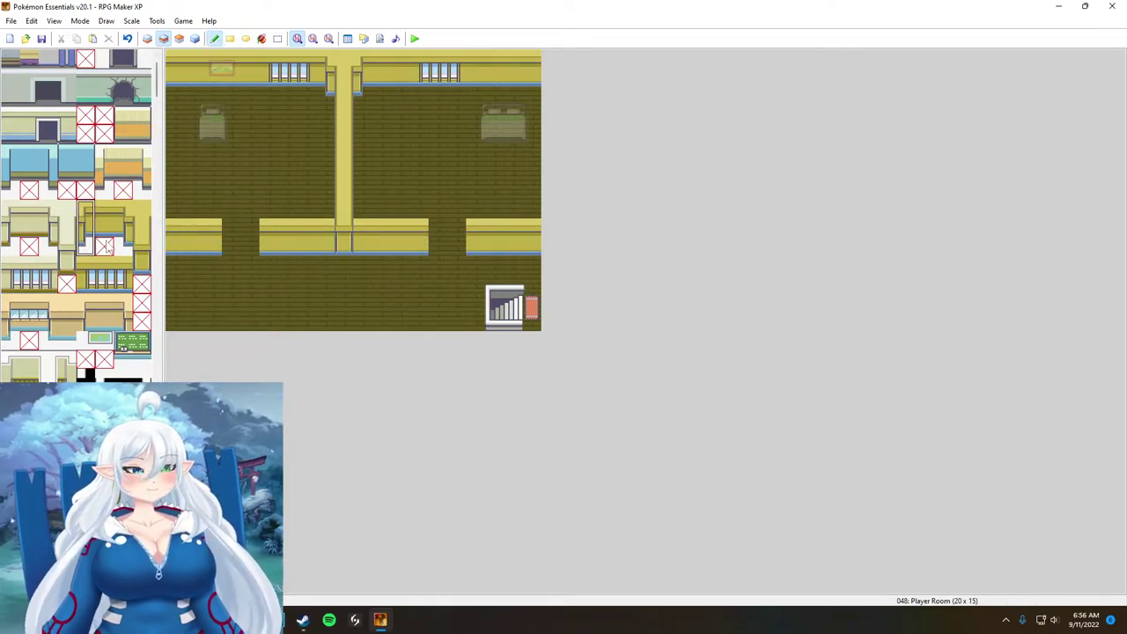
pyautogui.click(232, 211)
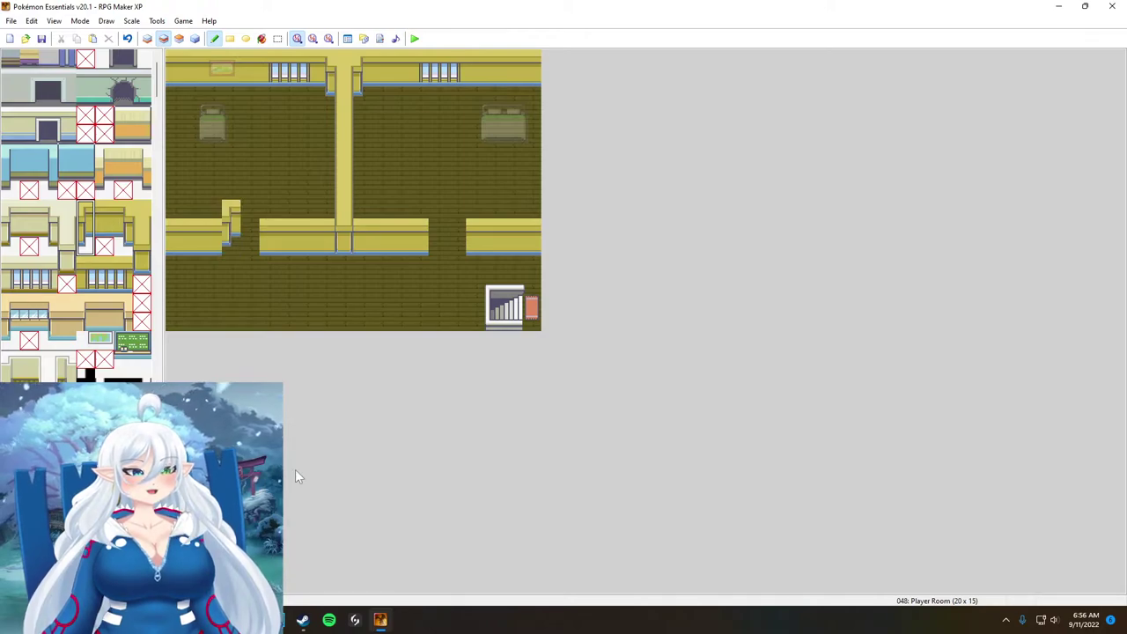
pyautogui.hotkey('ctrl', 'z')
# Step: Try moving the lower wall up one more tile by pasting a copy and deleting the leftover row
pyautogui.click(278, 39)
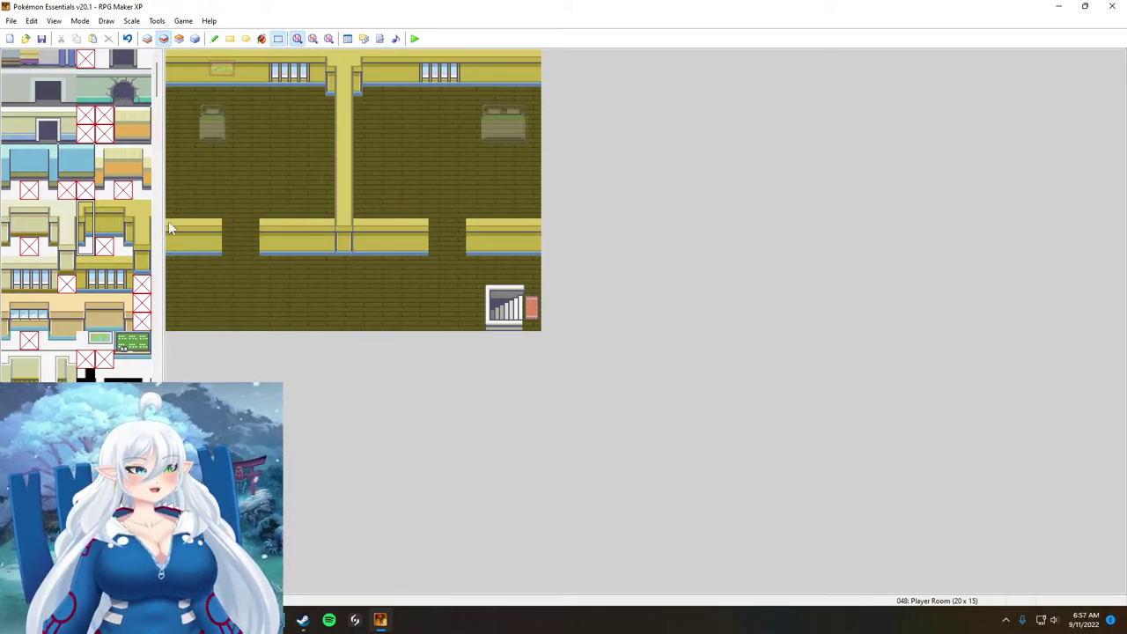
pyautogui.moveTo(168, 221); pyautogui.dragTo(548, 254)
pyautogui.hotkey('ctrl', 'c')
pyautogui.hotkey('ctrl', 'v')
pyautogui.moveTo(335, 72); pyautogui.dragTo(341, 228)
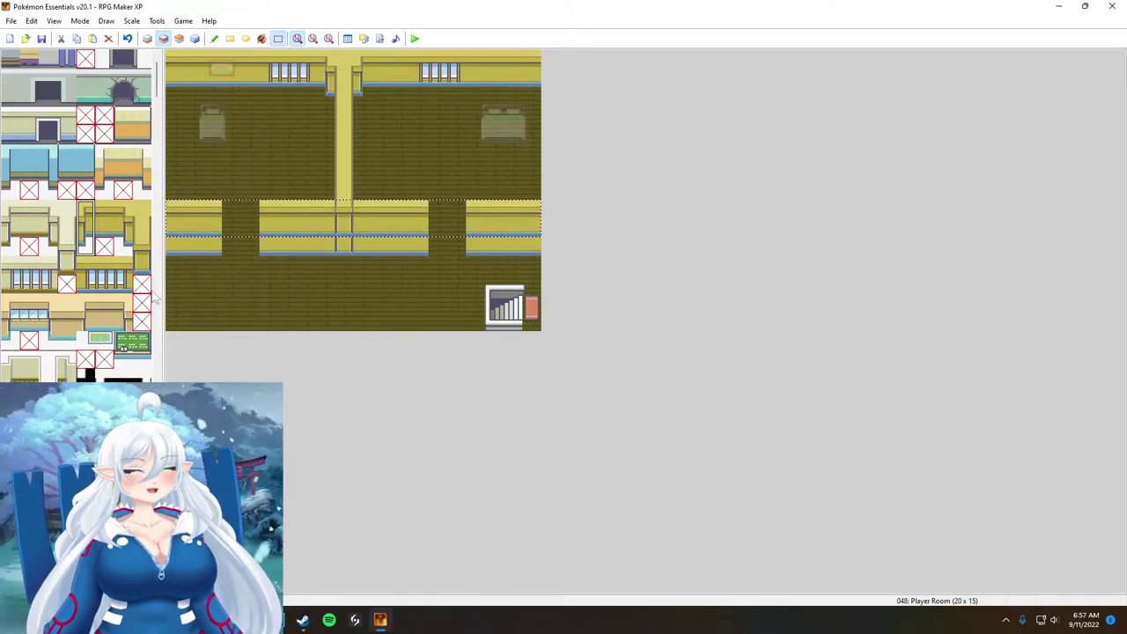
pyautogui.moveTo(173, 247); pyautogui.dragTo(539, 250)
pyautogui.press('Delete')
pyautogui.scroll(1, 115, 194)
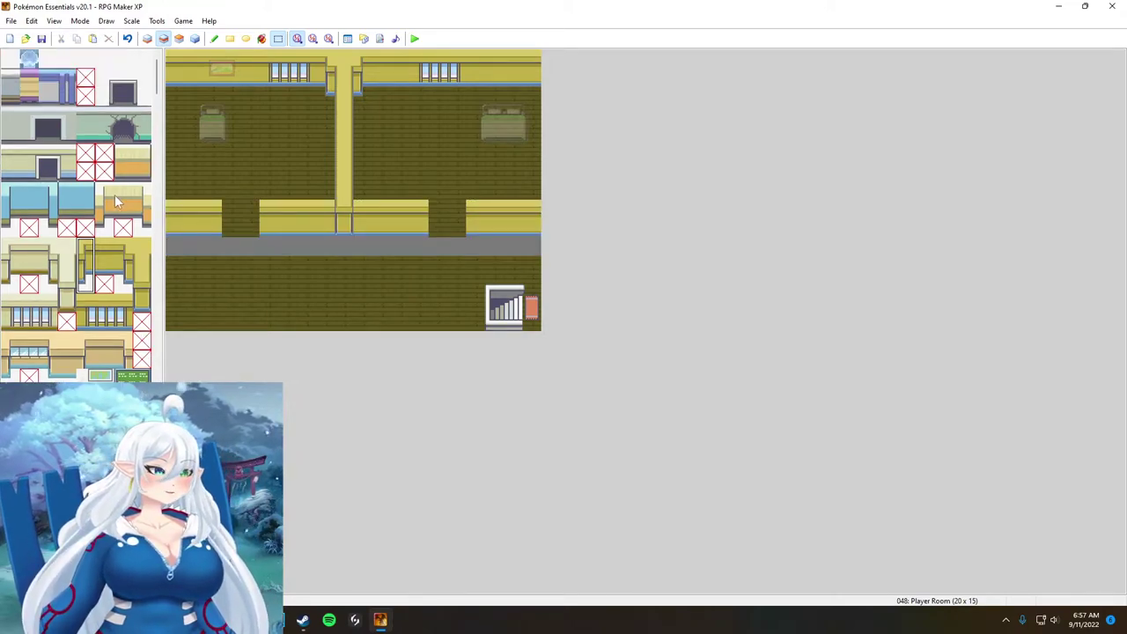
# Step: Try doorway and corner tiles in the raised wall's gaps, and undo back to the wall's previous position
pyautogui.moveTo(123, 79); pyautogui.dragTo(141, 96)
pyautogui.click(214, 38)
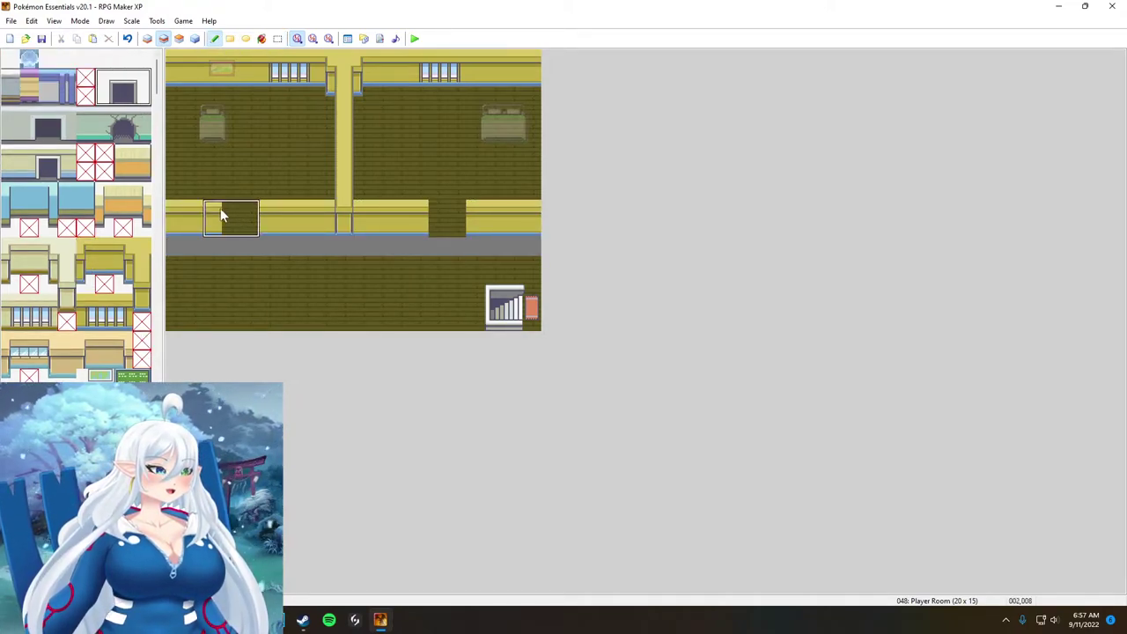
pyautogui.click(227, 210)
pyautogui.click(438, 210)
pyautogui.moveTo(85, 262); pyautogui.dragTo(85, 284)
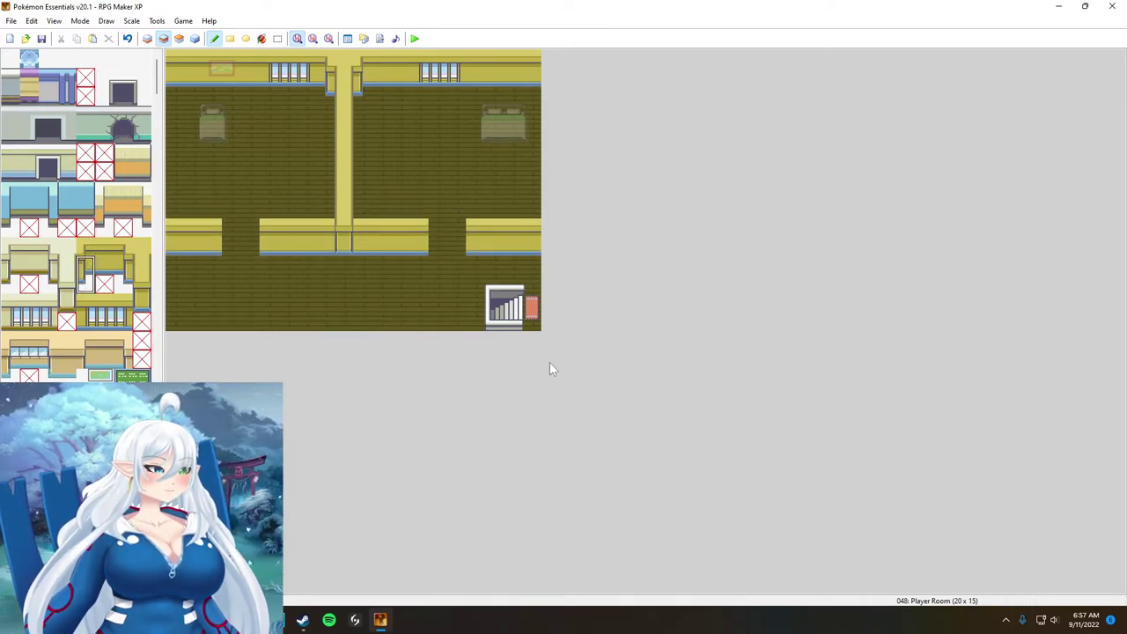
pyautogui.click(229, 230)
pyautogui.hotkey('ctrl', 'z')
# Step: Try dark doorway tiles in both gaps of the lower wall on layer 2
pyautogui.moveTo(141, 97); pyautogui.dragTo(117, 84)
pyautogui.click(110, 80)
pyautogui.click(249, 243)
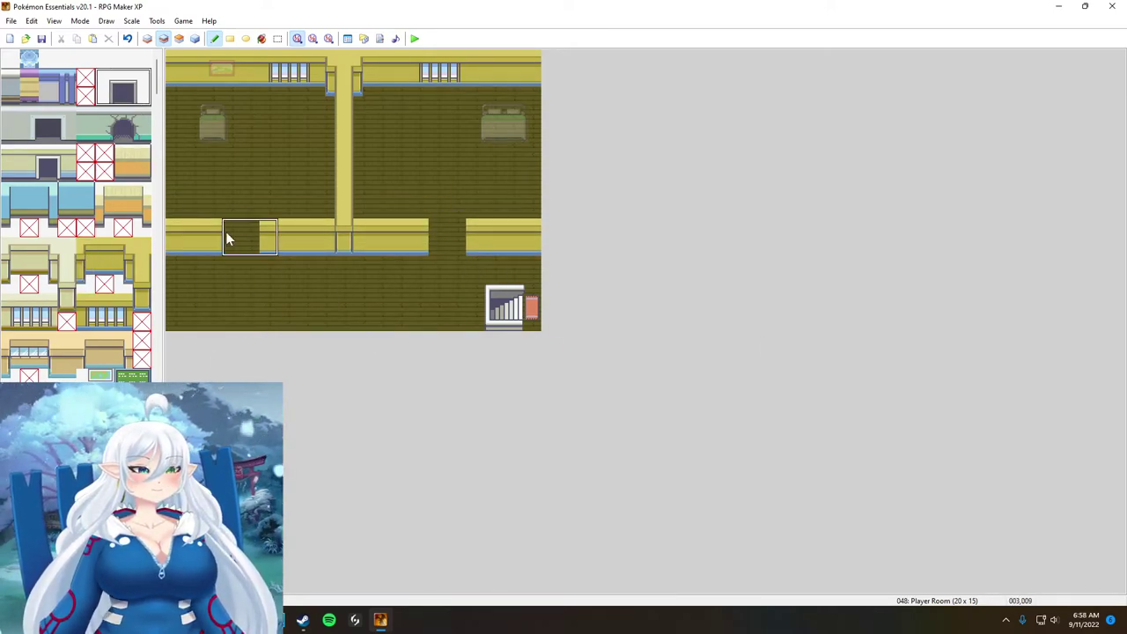
pyautogui.click(456, 243)
# Step: Try yellow wall pieces beside the two doorways, and undo them together with the layer 2 doorways
pyautogui.click(104, 264)
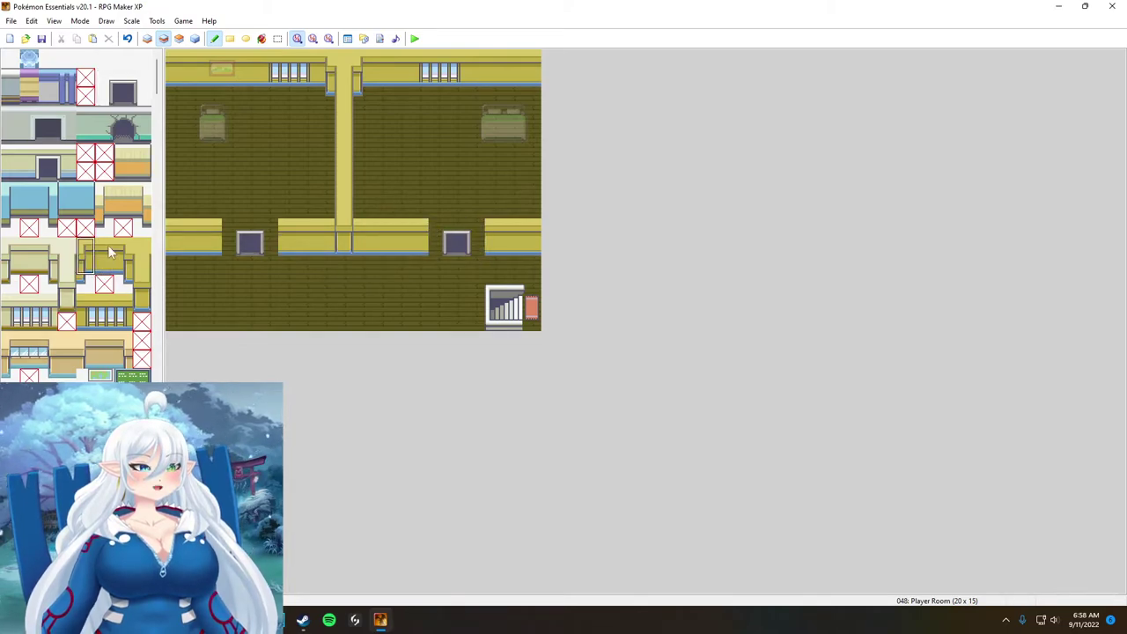
pyautogui.moveTo(108, 248); pyautogui.dragTo(106, 264)
pyautogui.click(231, 236)
pyautogui.click(475, 236)
pyautogui.click(439, 236)
pyautogui.hotkey('ctrl', 'z')
pyautogui.hotkey('ctrl', 'z')
pyautogui.hotkey('ctrl', 'z')
pyautogui.hotkey('ctrl', 'z')
pyautogui.hotkey('ctrl', 'z')
# Step: Close both gaps with yellow wall tiles on layer 2 and place a dark doorway at each spot on layer 3
pyautogui.moveTo(232, 234); pyautogui.dragTo(254, 233)
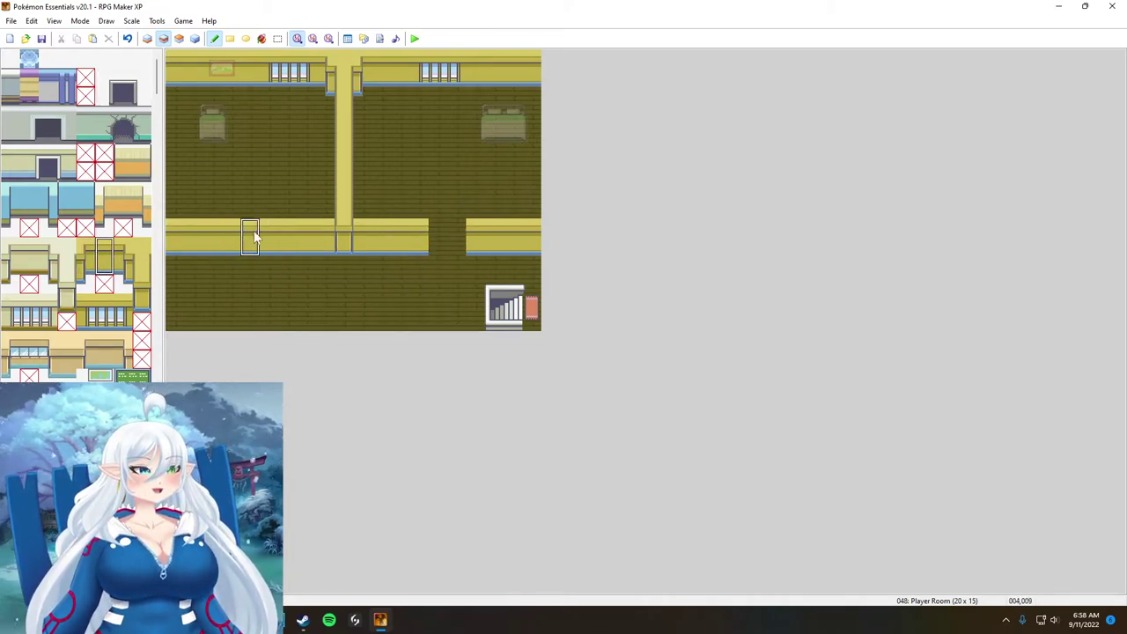
pyautogui.moveTo(424, 231); pyautogui.dragTo(457, 231)
pyautogui.click(178, 39)
pyautogui.moveTo(105, 79); pyautogui.dragTo(141, 96)
pyautogui.click(232, 233)
pyautogui.click(437, 233)
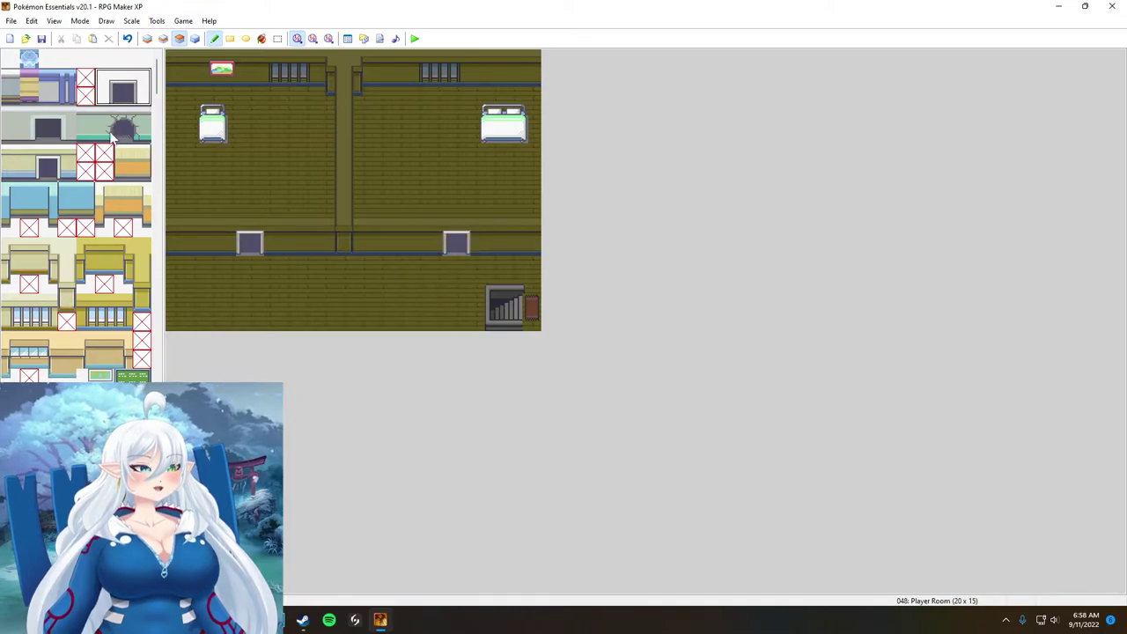
# Step: Try a different tile, such as the red doormat, in place of the right-hand room's doorway
pyautogui.scroll(-10, 61, 353)
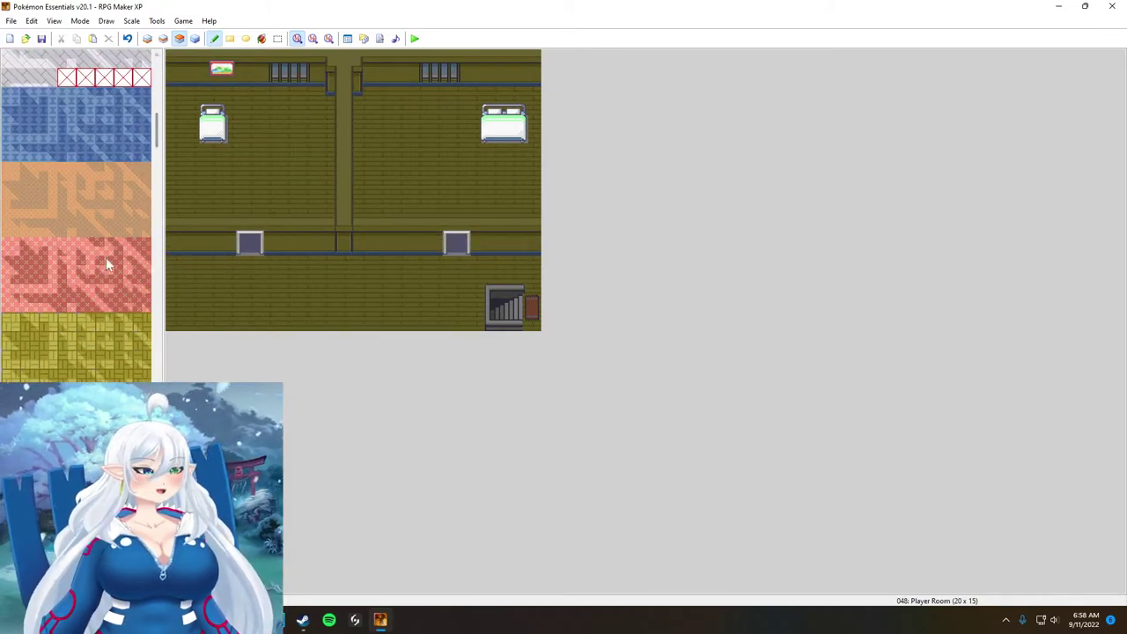
pyautogui.scroll(-5, 95, 302)
pyautogui.scroll(5, 95, 302)
pyautogui.moveTo(106, 247); pyautogui.dragTo(142, 264)
pyautogui.hotkey('ctrl', 'z')
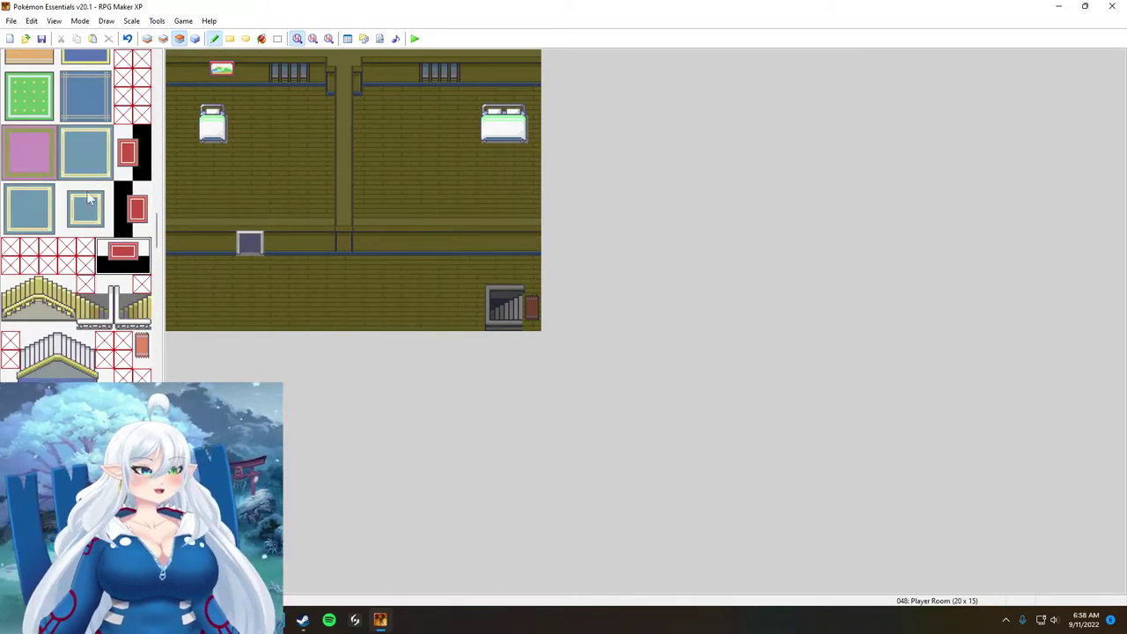
pyautogui.scroll(-2, 119, 262)
pyautogui.scroll(6, 80, 210)
pyautogui.click(437, 229)
pyautogui.hotkey('ctrl', 'z')
# Step: Place the dark doorway again in the lower wall of the right-hand room on layer 3
pyautogui.scroll(5, 104, 214)
pyautogui.scroll(-12, 104, 214)
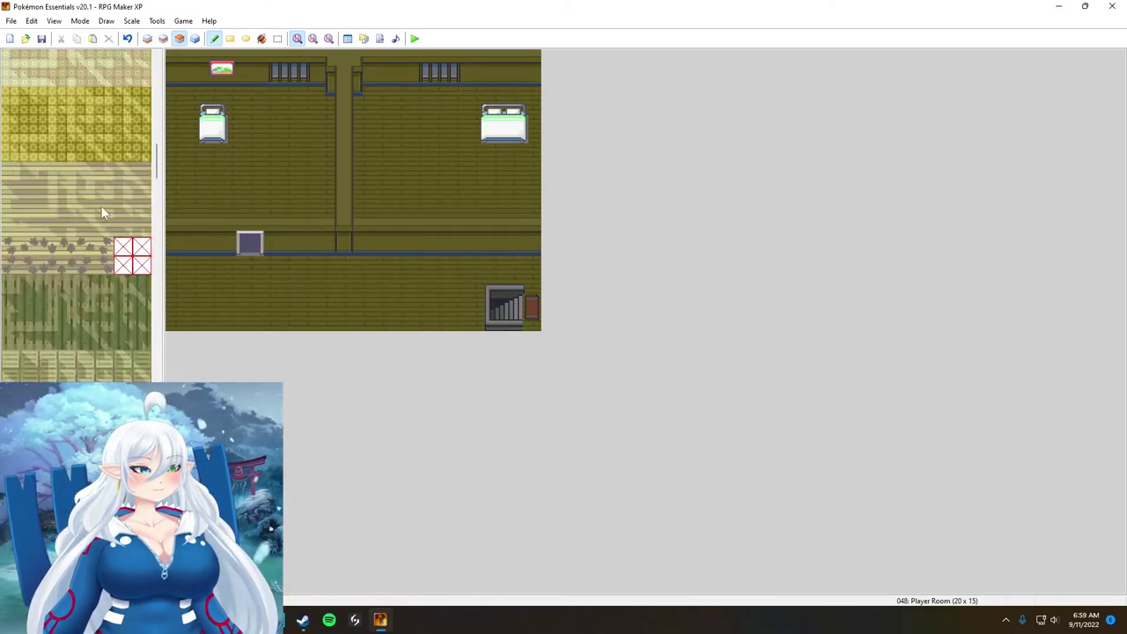
pyautogui.scroll(-15, 95, 247)
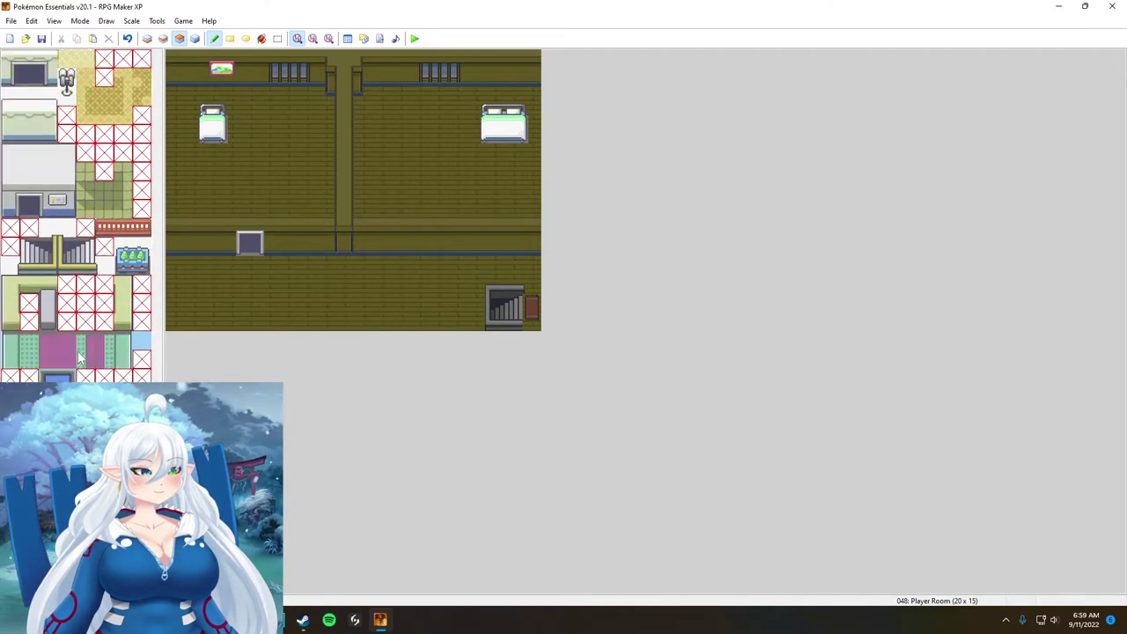
pyautogui.scroll(15, 66, 55)
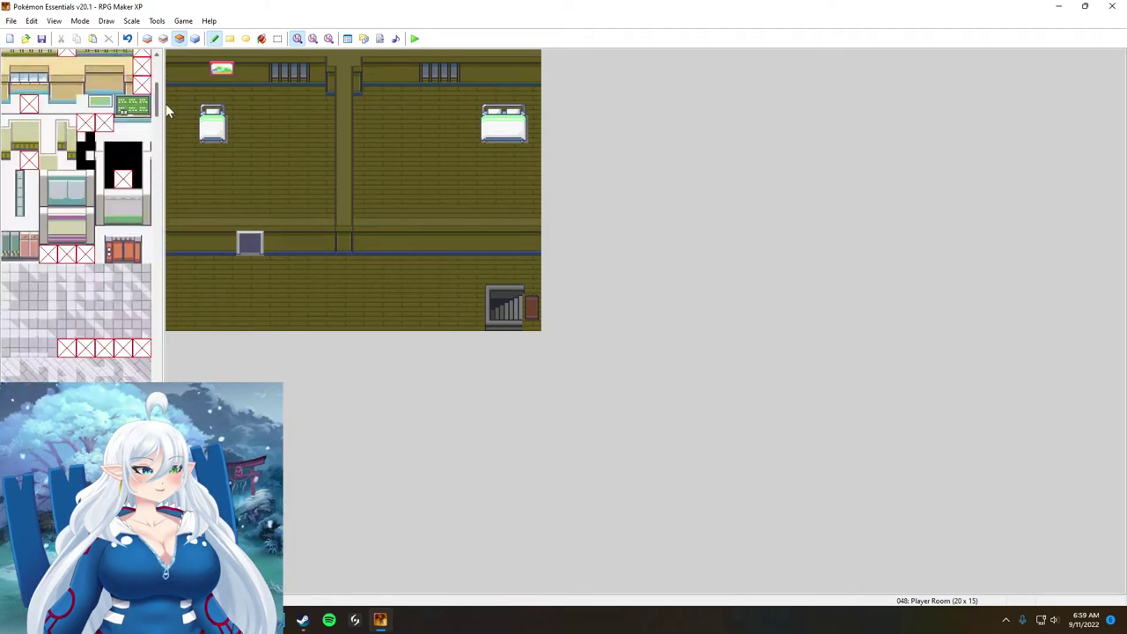
pyautogui.click(123, 92)
pyautogui.click(456, 243)
# Step: Place a narrow yellow cabinet against the left-hand room's back wall, between the picture and the window, on layer 3
pyautogui.scroll(-5, 124, 234)
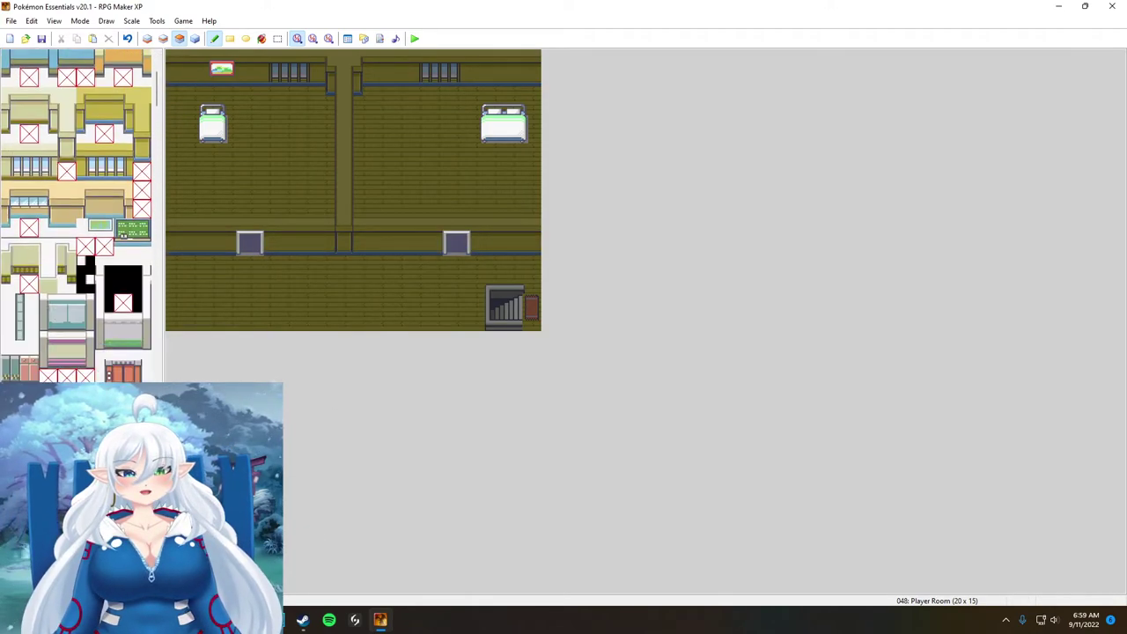
pyautogui.scroll(-8, 79, 304)
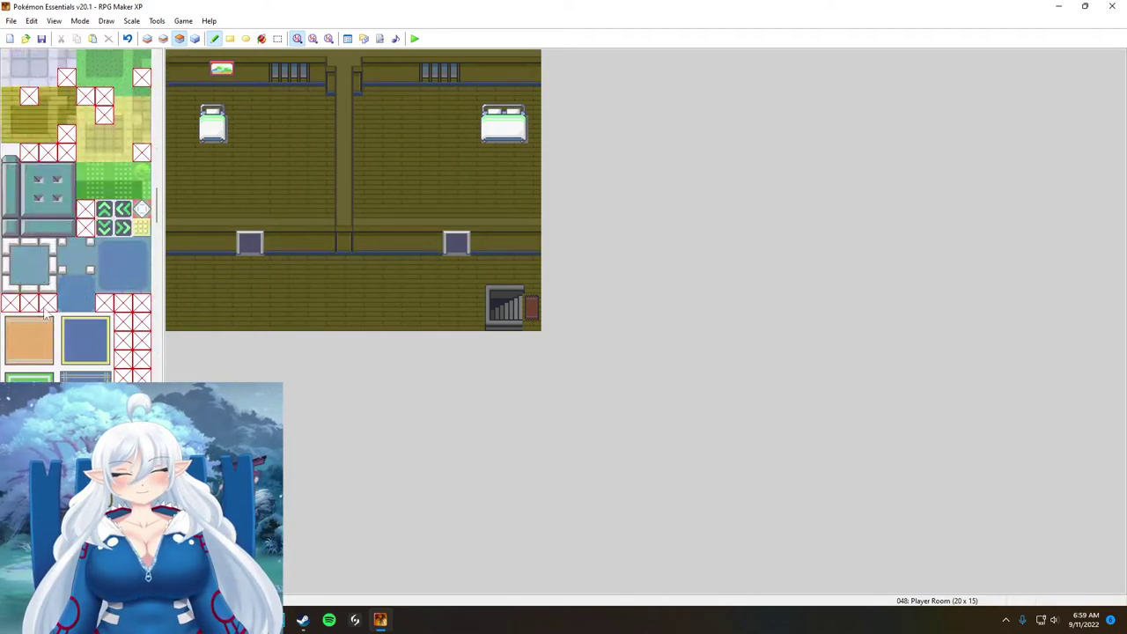
pyautogui.scroll(-5, 78, 308)
pyautogui.click(84, 158)
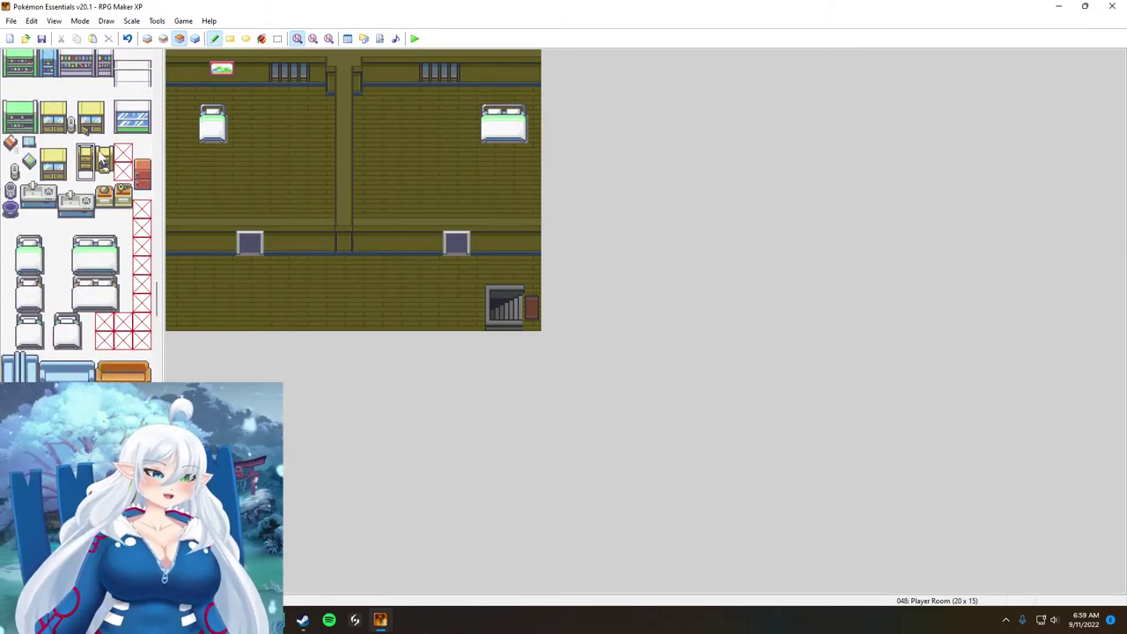
pyautogui.click(250, 77)
pyautogui.scroll(-5, 70, 280)
pyautogui.scroll(-5, 86, 350)
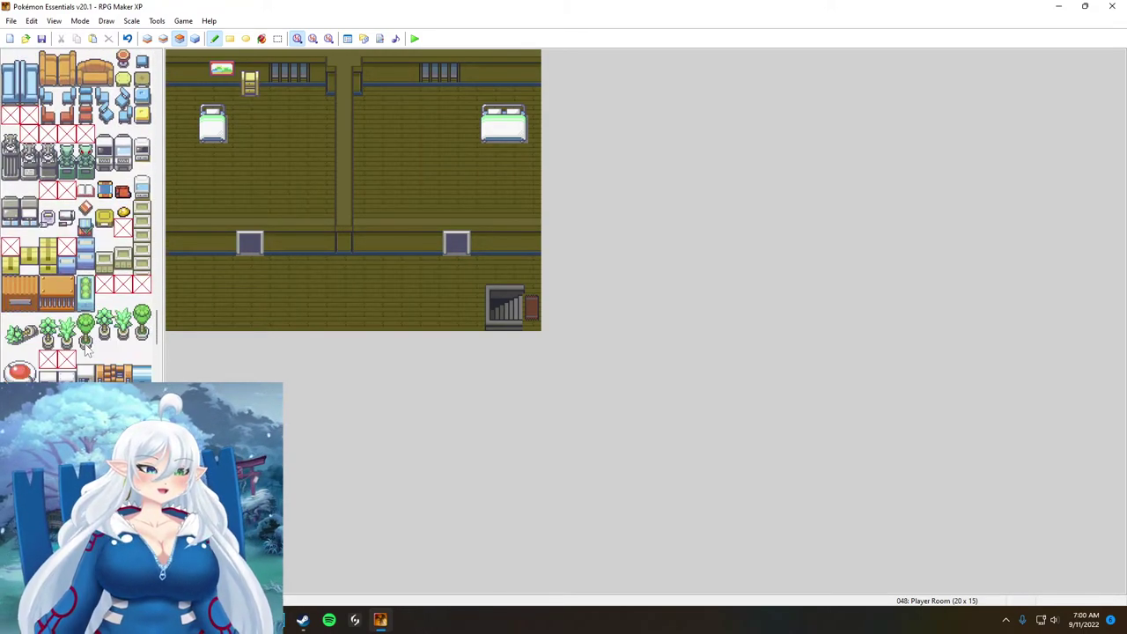
pyautogui.scroll(-10, 88, 205)
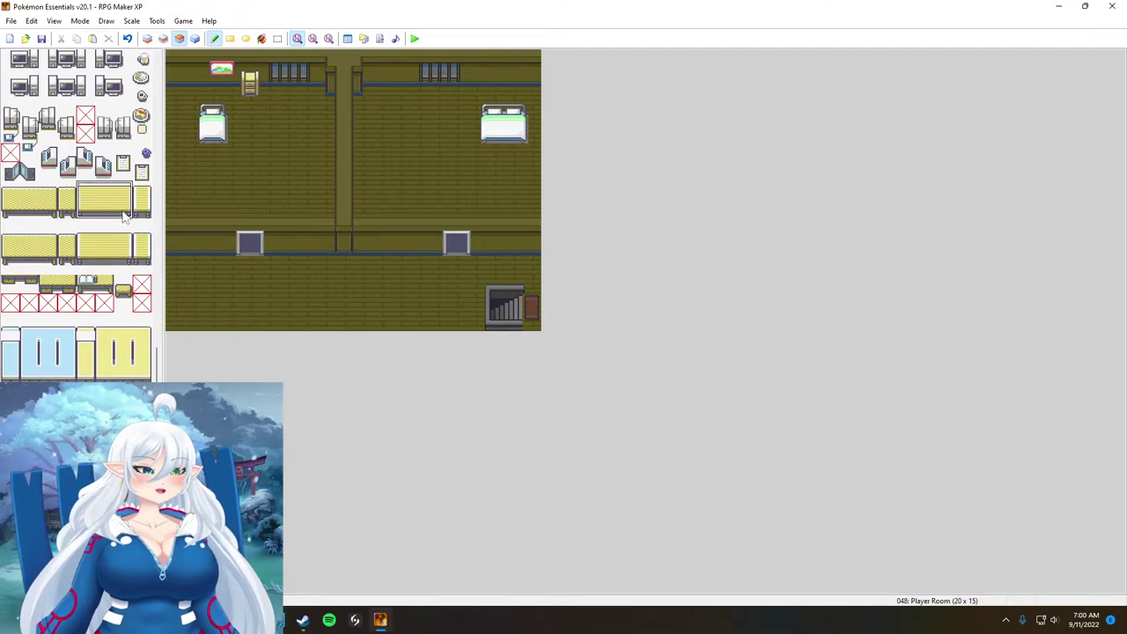
pyautogui.hotkey('ctrl', 'z')
pyautogui.click(272, 99)
pyautogui.hotkey('ctrl', 'z')
pyautogui.click(271, 81)
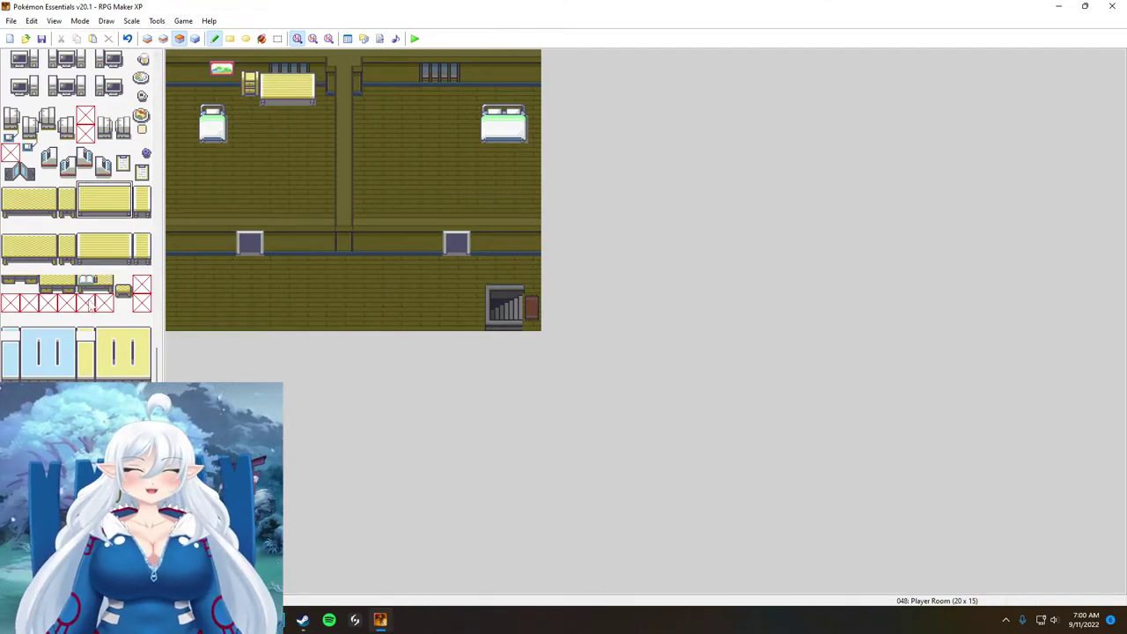
pyautogui.scroll(3, 37, 184)
pyautogui.moveTo(104, 176); pyautogui.dragTo(120, 210)
pyautogui.click(269, 61)
pyautogui.hotkey('ctrl', 'z')
pyautogui.hotkey('ctrl', 'z')
# Step: Place the wide yellow desk below the window in the left-hand room on layer 2
pyautogui.click(164, 39)
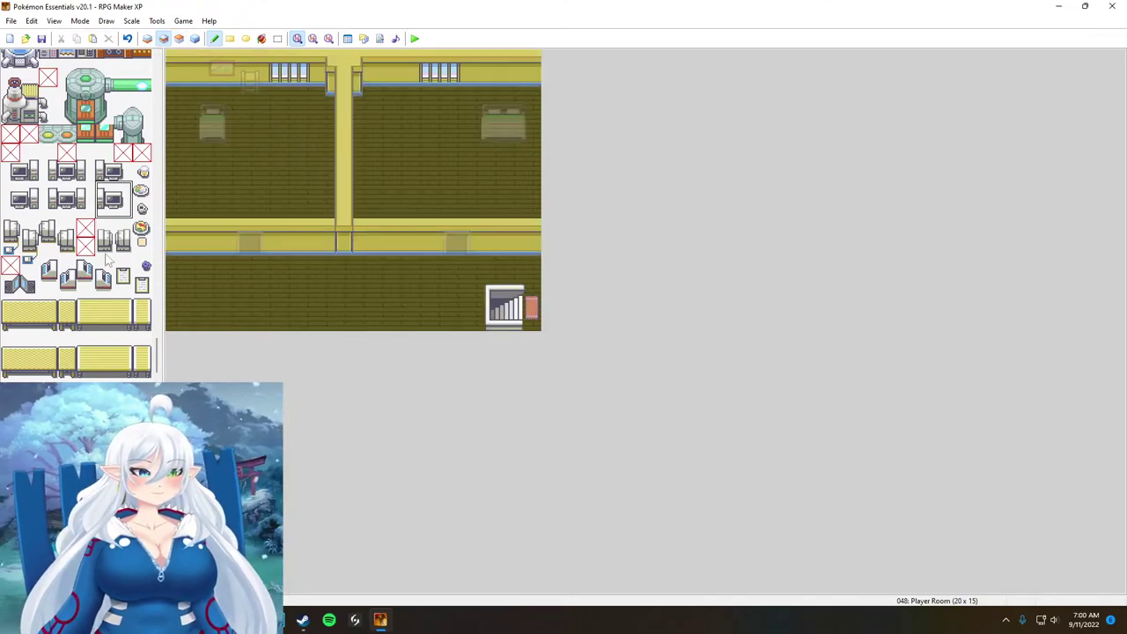
pyautogui.moveTo(87, 305); pyautogui.dragTo(124, 322)
pyautogui.click(270, 97)
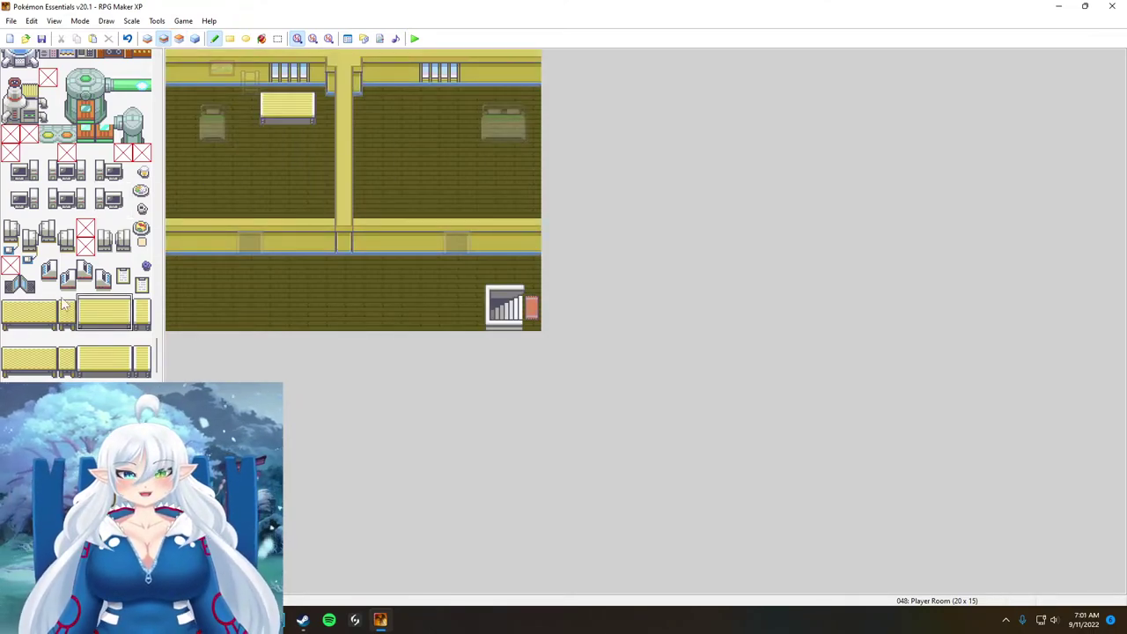
# Step: Place a desktop computer and a clipboard side by side on the left-hand room's desk on layer 3
pyautogui.click(179, 39)
pyautogui.moveTo(102, 188); pyautogui.dragTo(114, 211)
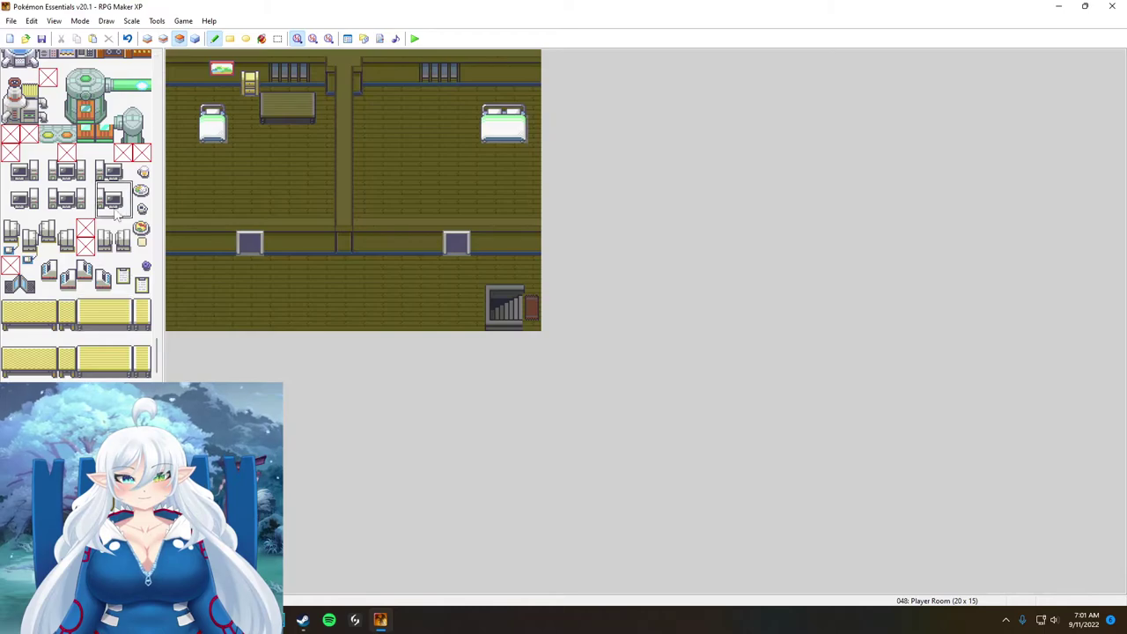
pyautogui.click(272, 95)
pyautogui.scroll(-3, 120, 304)
pyautogui.scroll(4, 120, 306)
pyautogui.moveTo(122, 305); pyautogui.dragTo(122, 322)
pyautogui.click(307, 97)
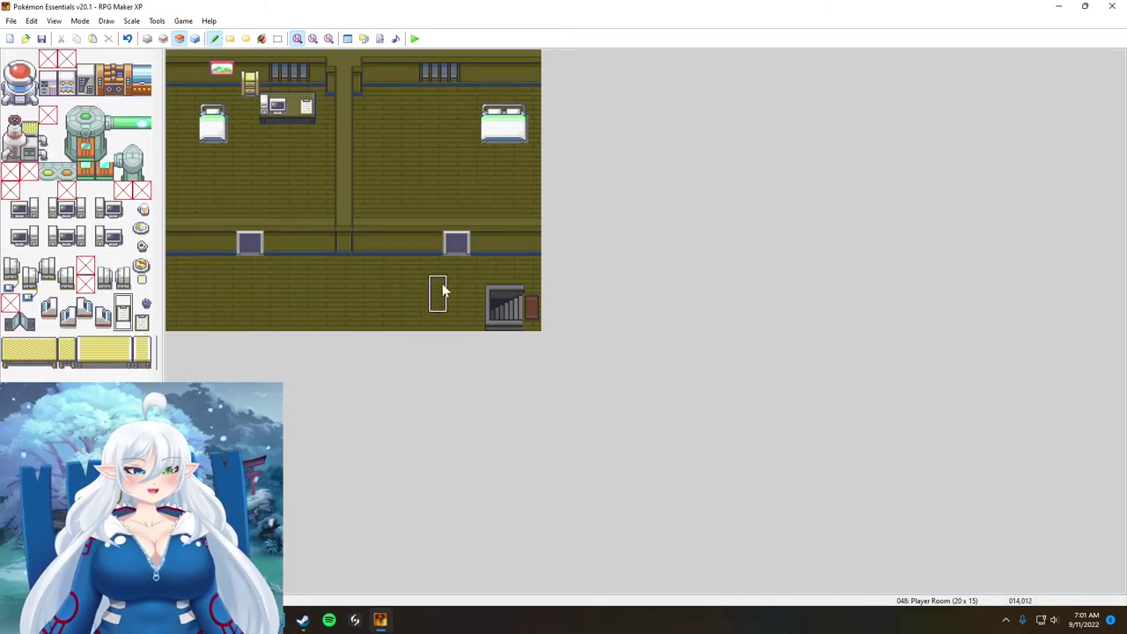
# Step: Place a leafy potted plant in the hallway directly left of the stairs on layer 3
pyautogui.scroll(-10, 95, 239)
pyautogui.scroll(-10, 97, 244)
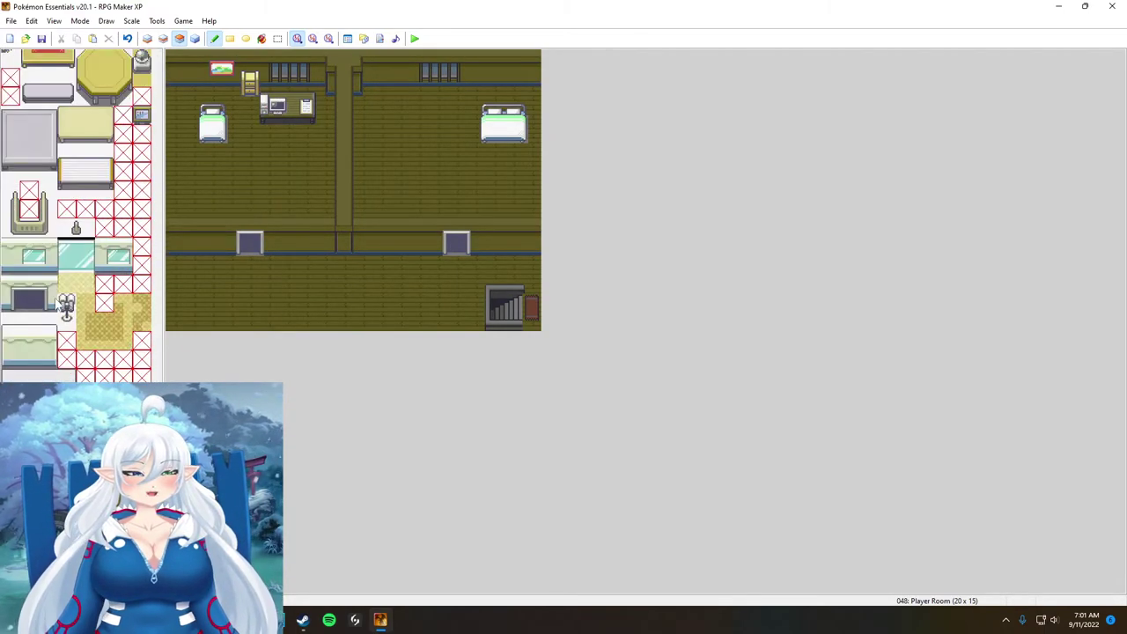
pyautogui.scroll(3, 86, 271)
pyautogui.scroll(8, 87, 271)
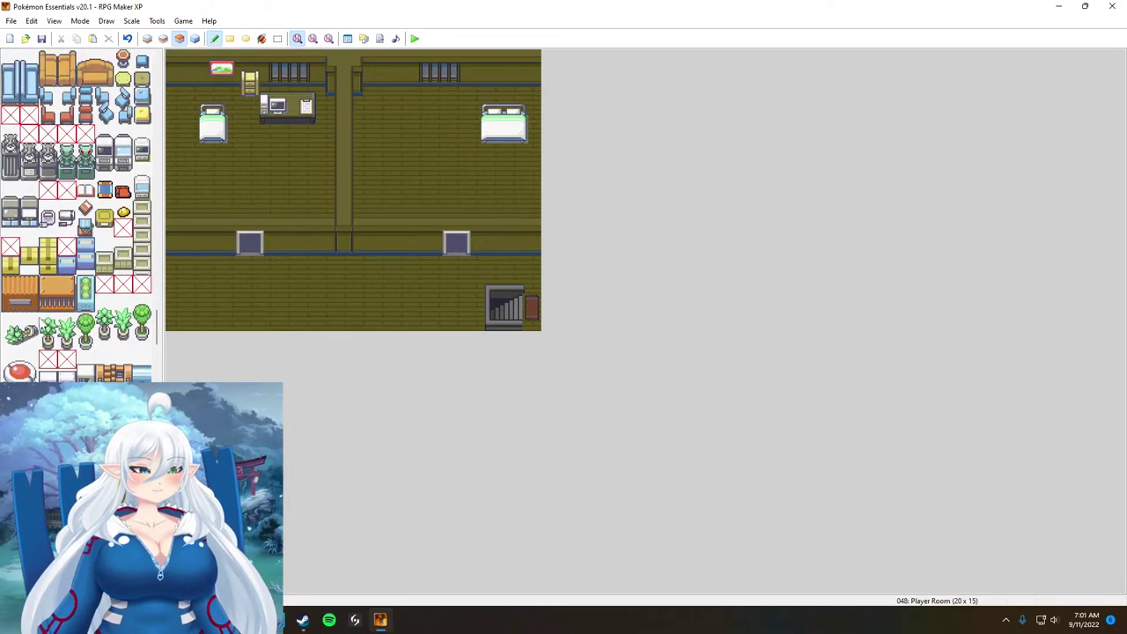
pyautogui.click(212, 262)
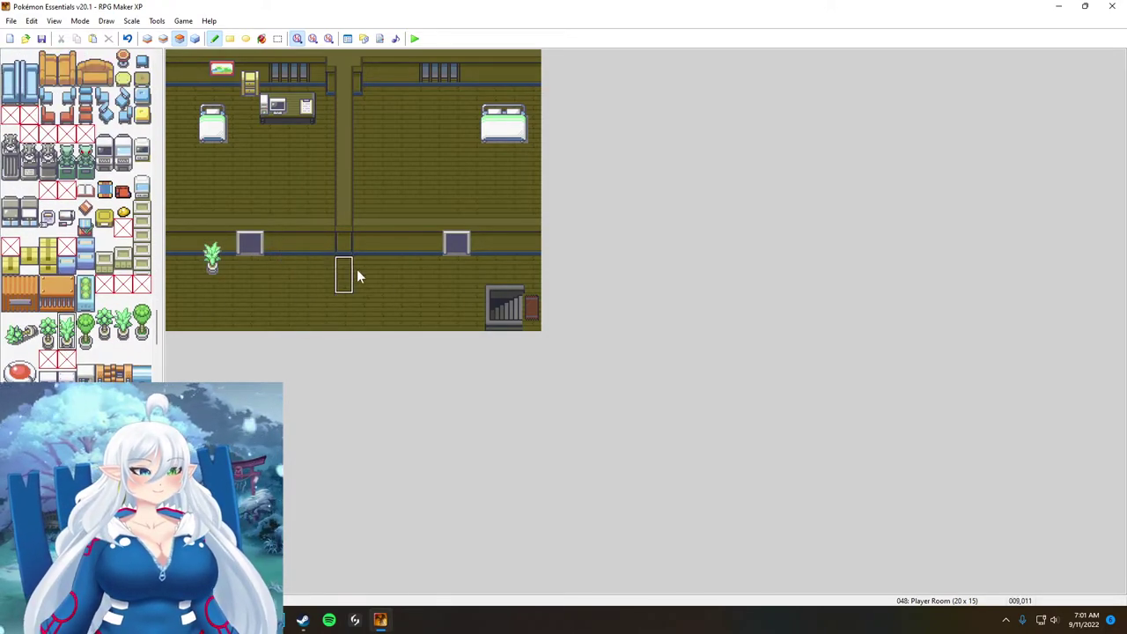
pyautogui.hotkey('ctrl', 'z')
pyautogui.click(421, 256)
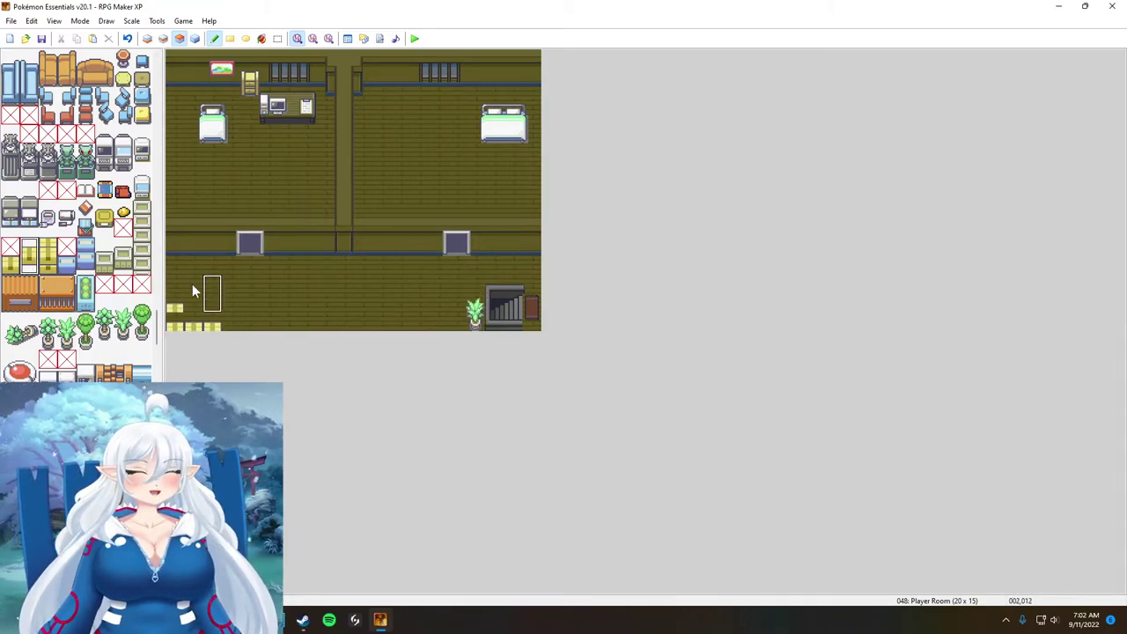
# Step: Stack yellow boxes in the hallway's lower-left corner, using layers 2 and 3 so the boxes overlap
pyautogui.moveTo(27, 249); pyautogui.dragTo(29, 265)
pyautogui.click(195, 308)
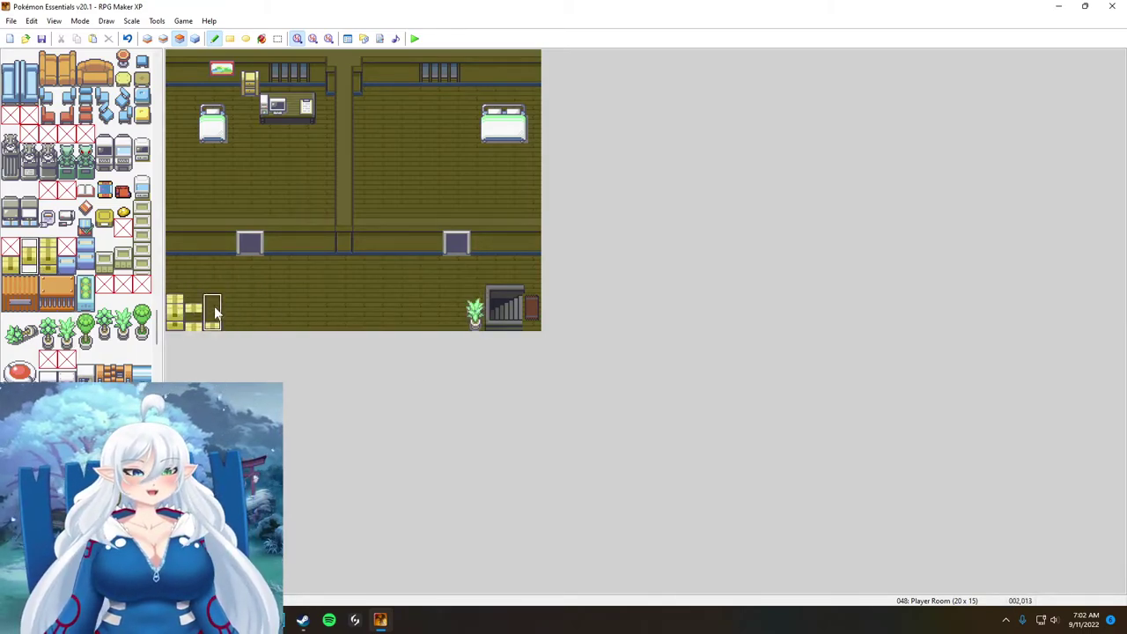
pyautogui.press('F6')
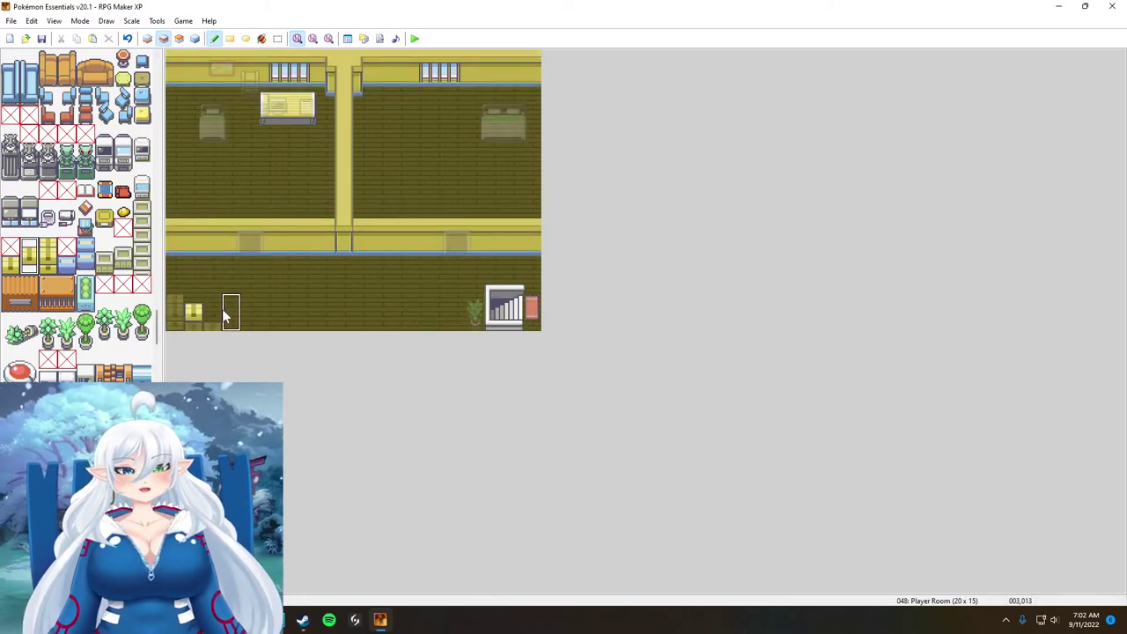
pyautogui.press('F7')
pyautogui.press('F5')
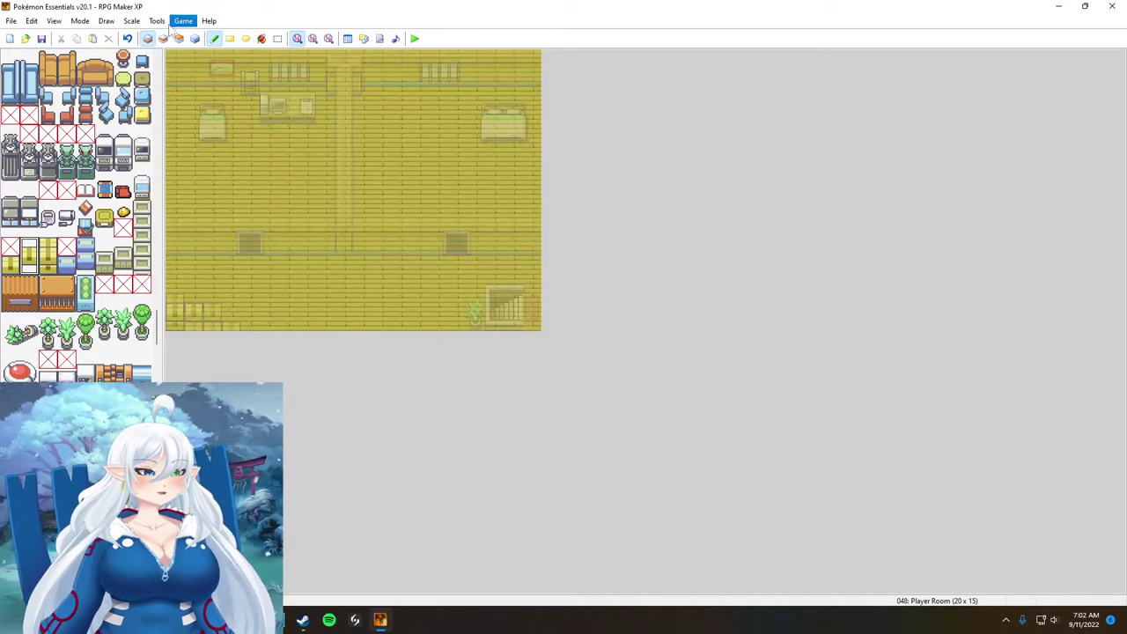
pyautogui.press('F6')
pyautogui.press('F5')
pyautogui.press('F7')
pyautogui.press('F6')
# Step: Remove the left-hand room's bed and repaint the blank patch beneath it with the wooden floor tile on layer 1
pyautogui.click(179, 39)
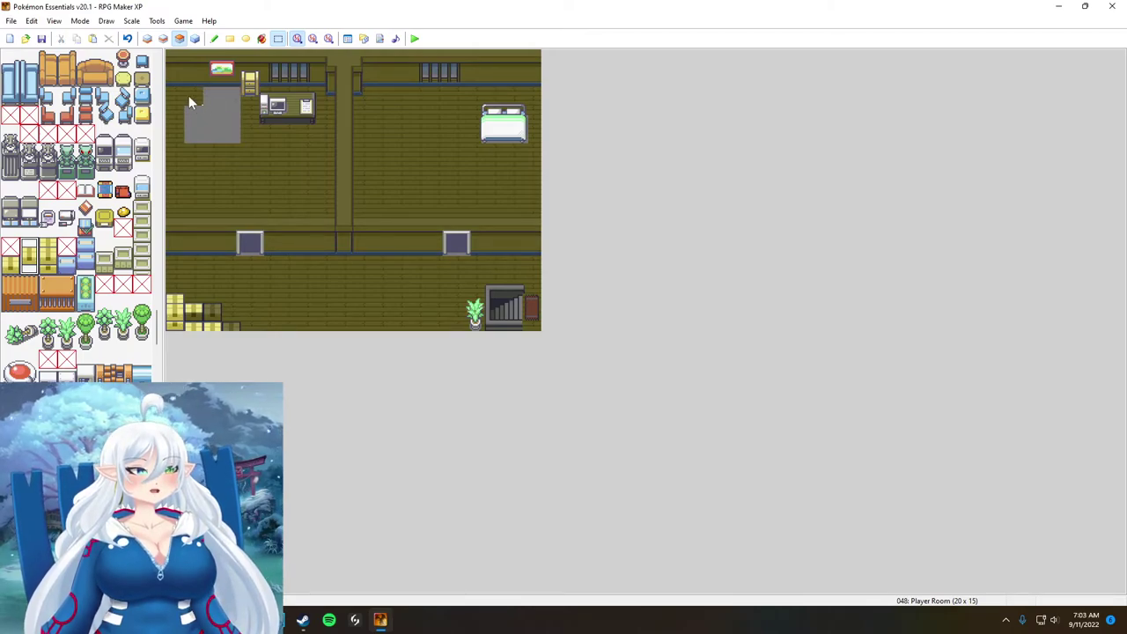
pyautogui.hotkey('ctrl', 'z')
pyautogui.scroll(-3, 43, 87)
pyautogui.press('F5')
pyautogui.scroll(20, 44, 87)
pyautogui.click(10, 291)
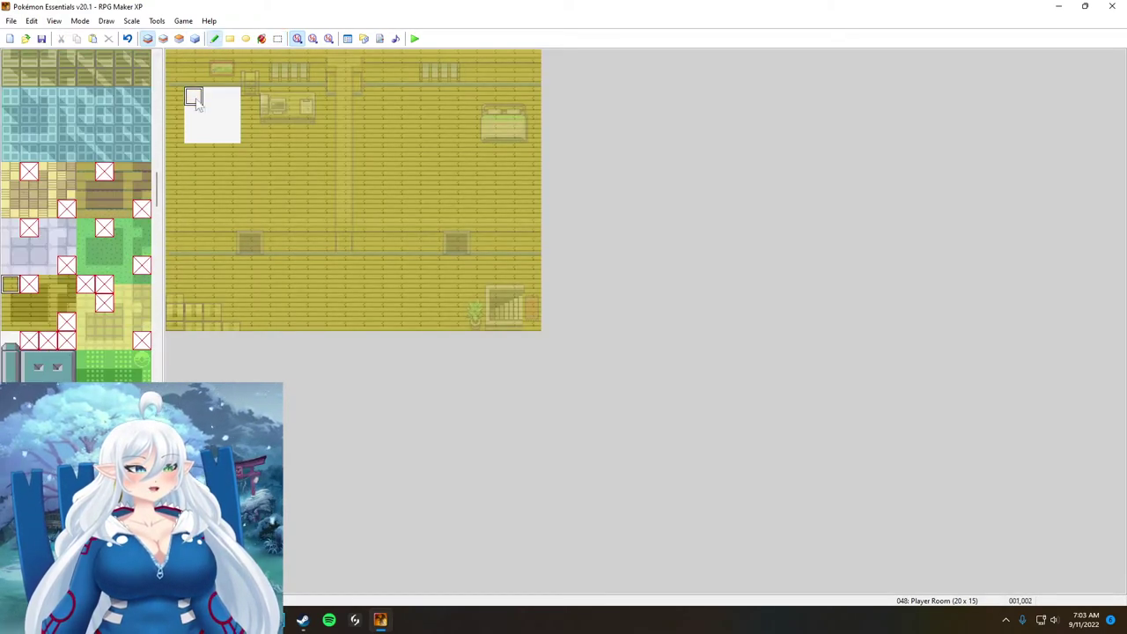
pyautogui.moveTo(196, 101); pyautogui.dragTo(231, 99)
pyautogui.scroll(-4, 30, 323)
pyautogui.click(230, 39)
pyautogui.click(164, 39)
pyautogui.scroll(-20, 69, 296)
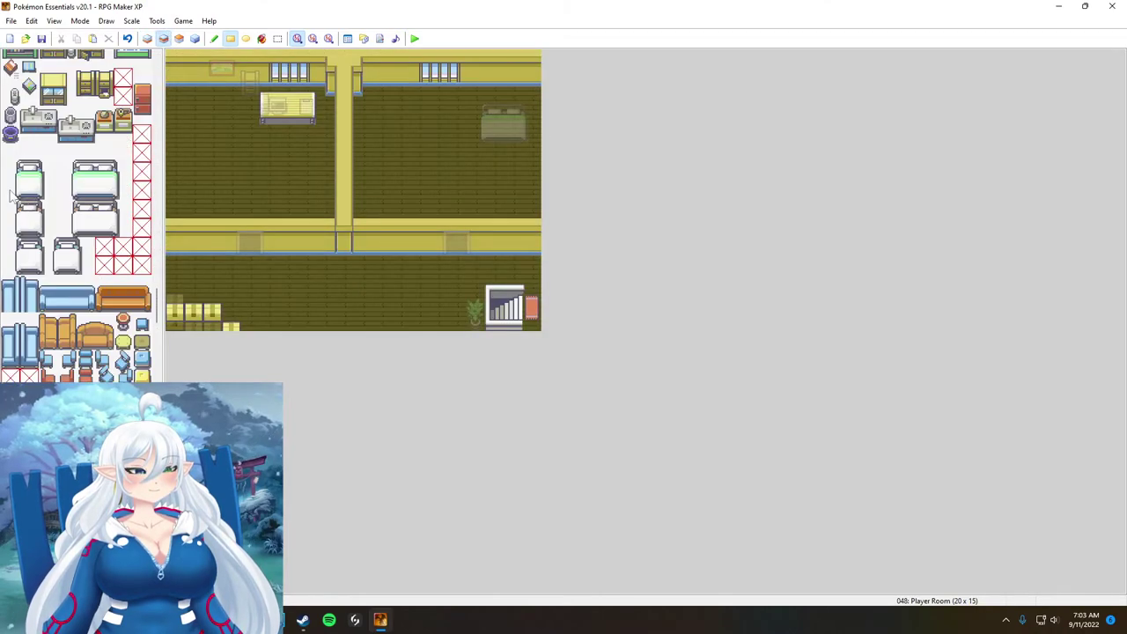
pyautogui.moveTo(6, 159); pyautogui.dragTo(42, 189)
pyautogui.press('F7')
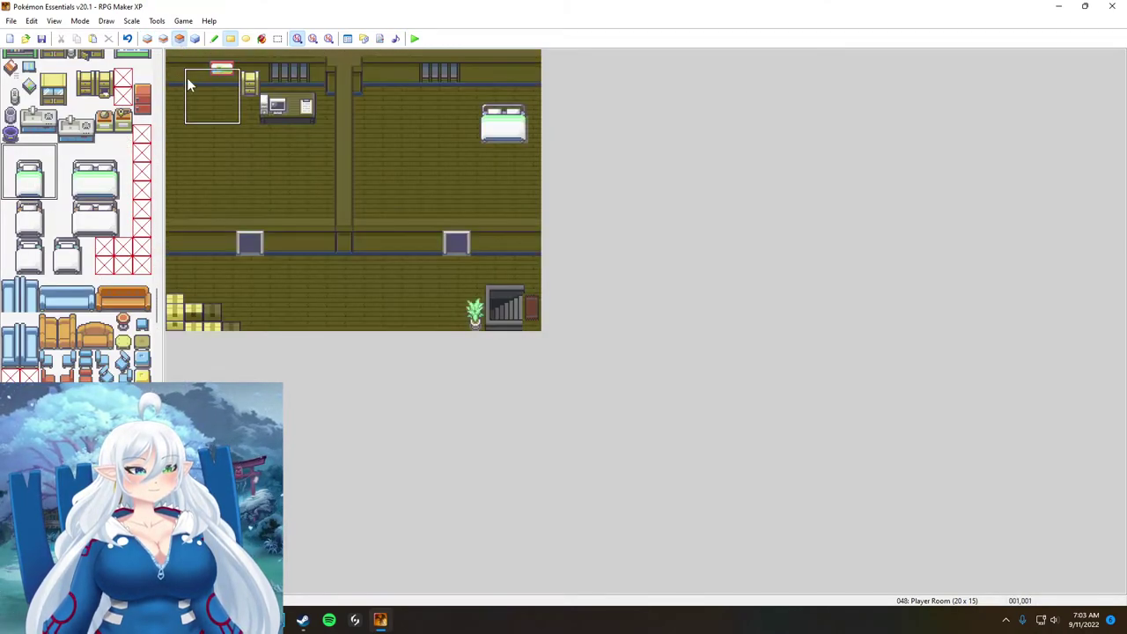
pyautogui.hotkey('ctrl', 'z')
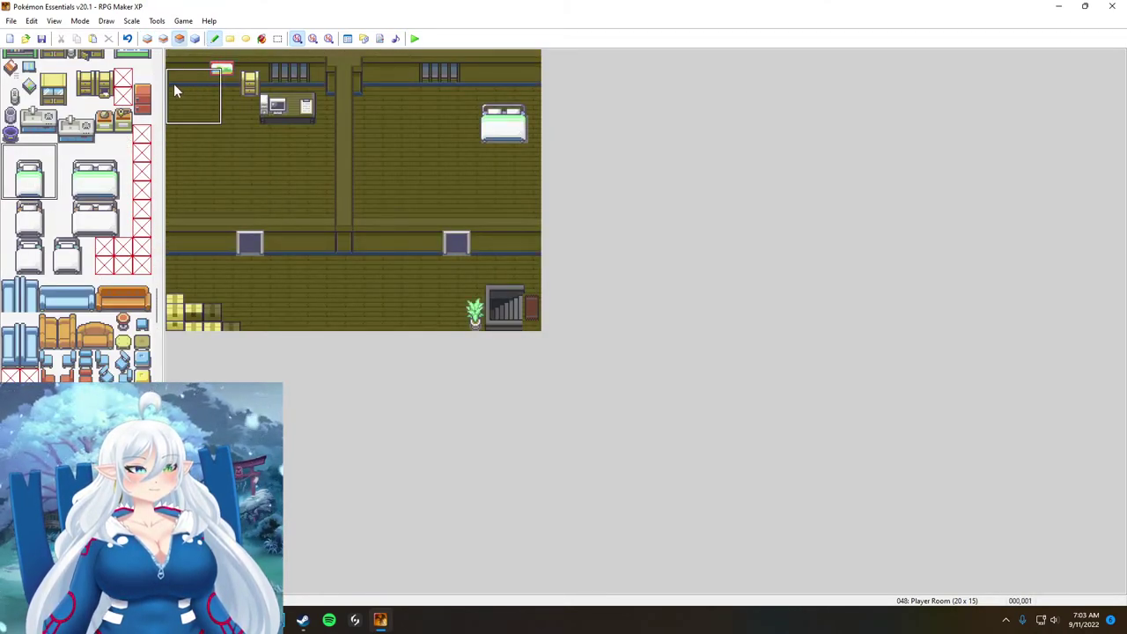
pyautogui.click(176, 95)
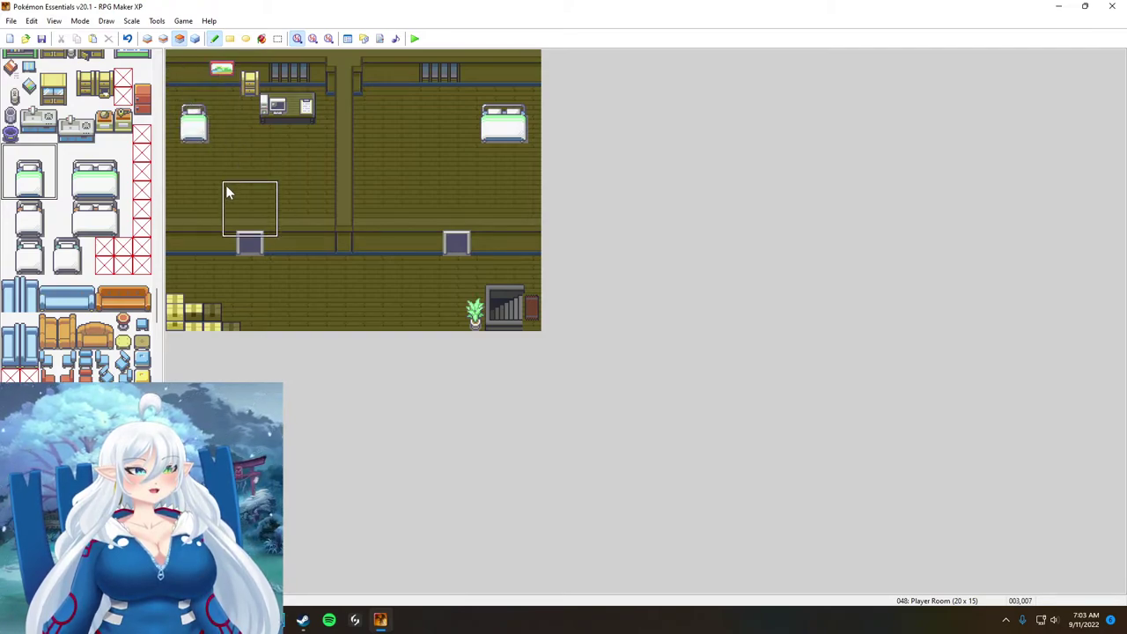
pyautogui.hotkey('ctrl', 'z')
# Step: Place the plain white single bed against the back wall in the left-hand room's upper-left corner on layer 3
pyautogui.moveTo(11, 171); pyautogui.dragTo(35, 191)
pyautogui.moveTo(10, 191); pyautogui.dragTo(28, 216)
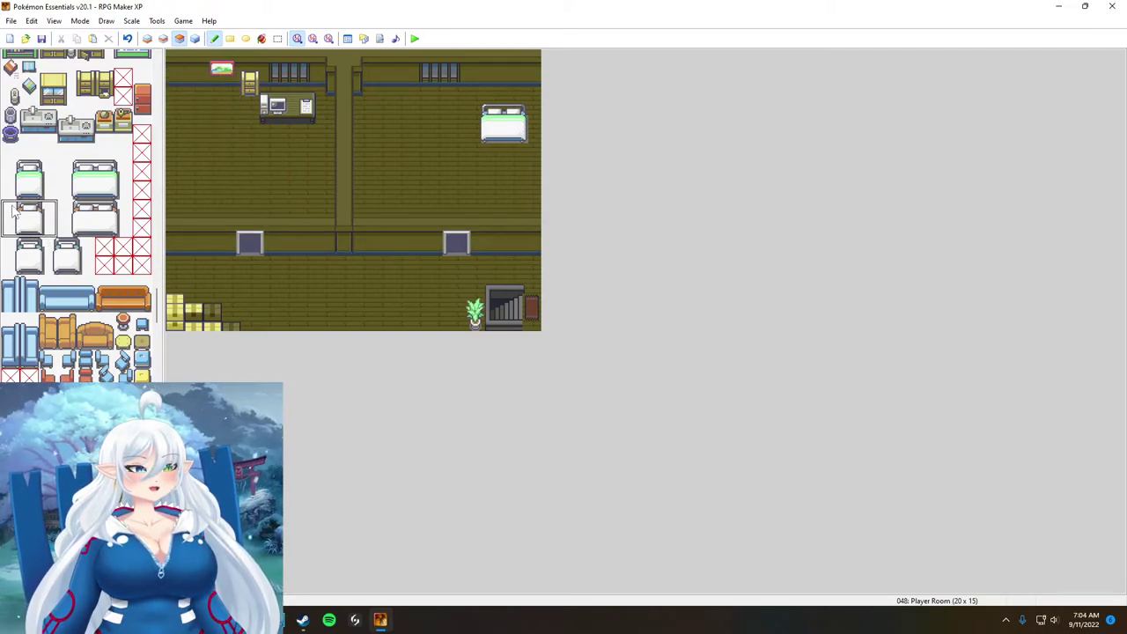
pyautogui.click(174, 97)
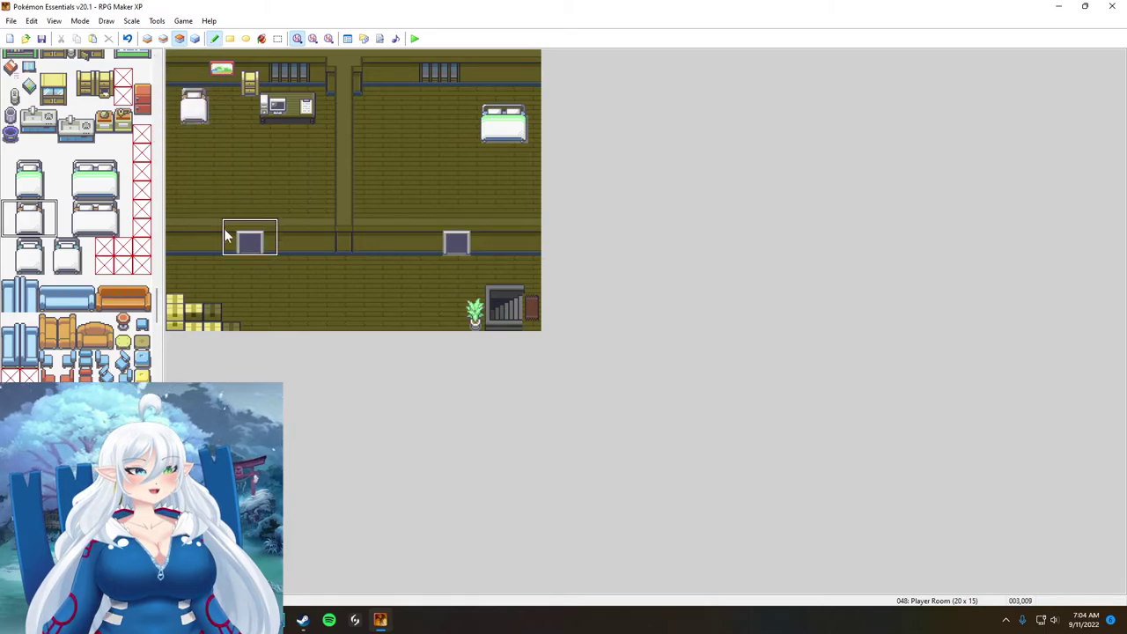
# Step: Place a small trash can directly right of the left-hand room's desk on layer 2
pyautogui.press('F6')
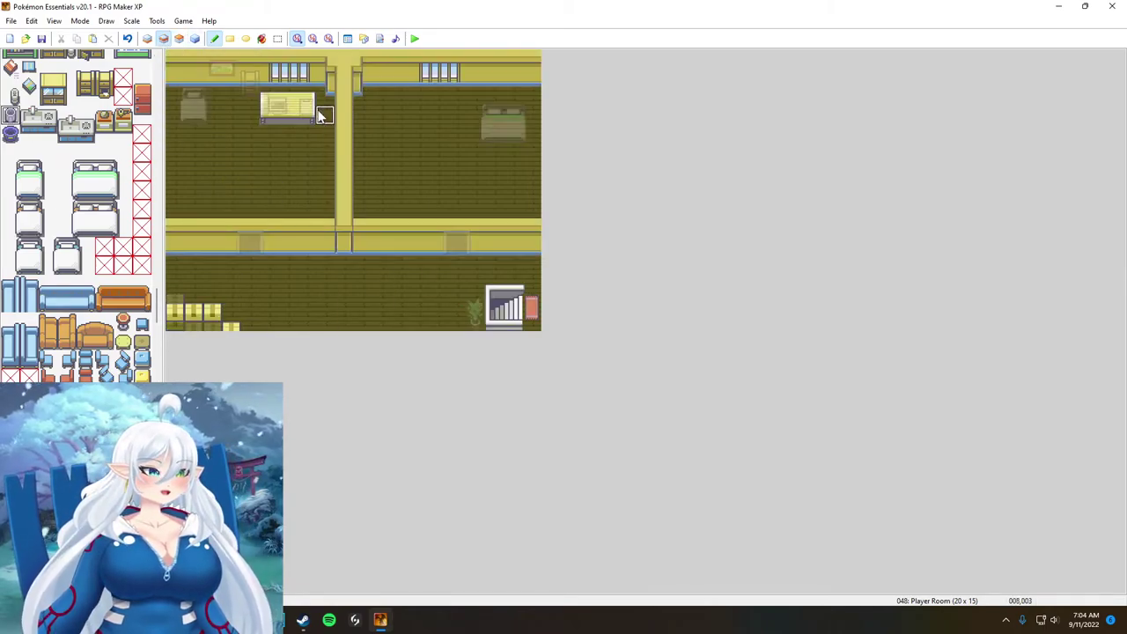
pyautogui.scroll(5, 132, 250)
pyautogui.scroll(4, 63, 129)
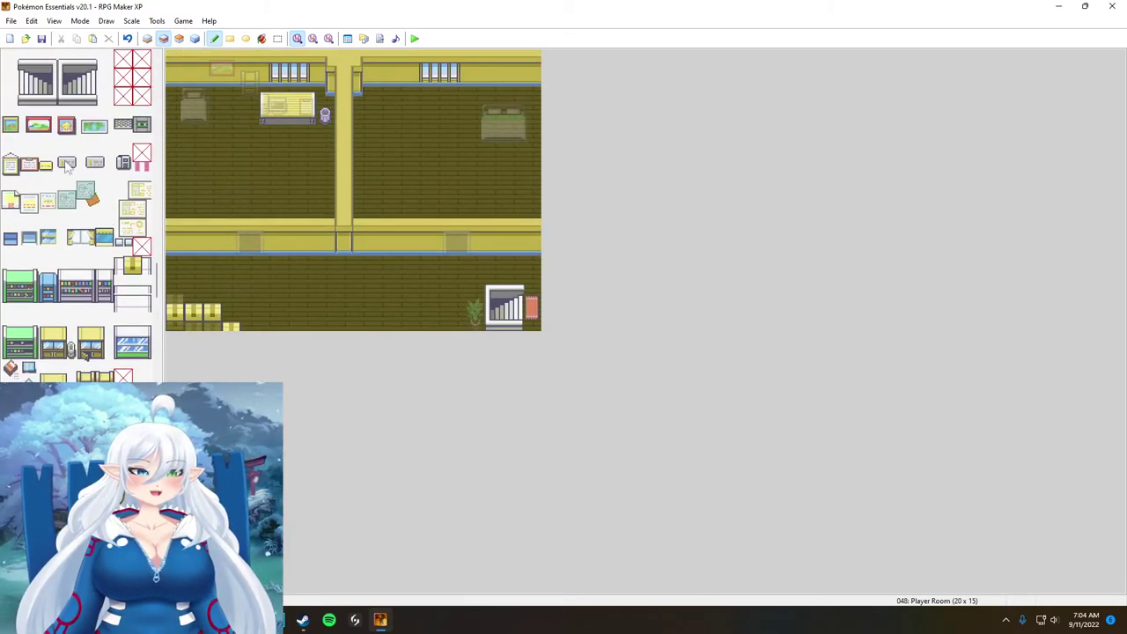
# Step: Place the small brown table below the right-hand room's window on layer 2
pyautogui.scroll(-10, 63, 129)
pyautogui.scroll(-6, 110, 324)
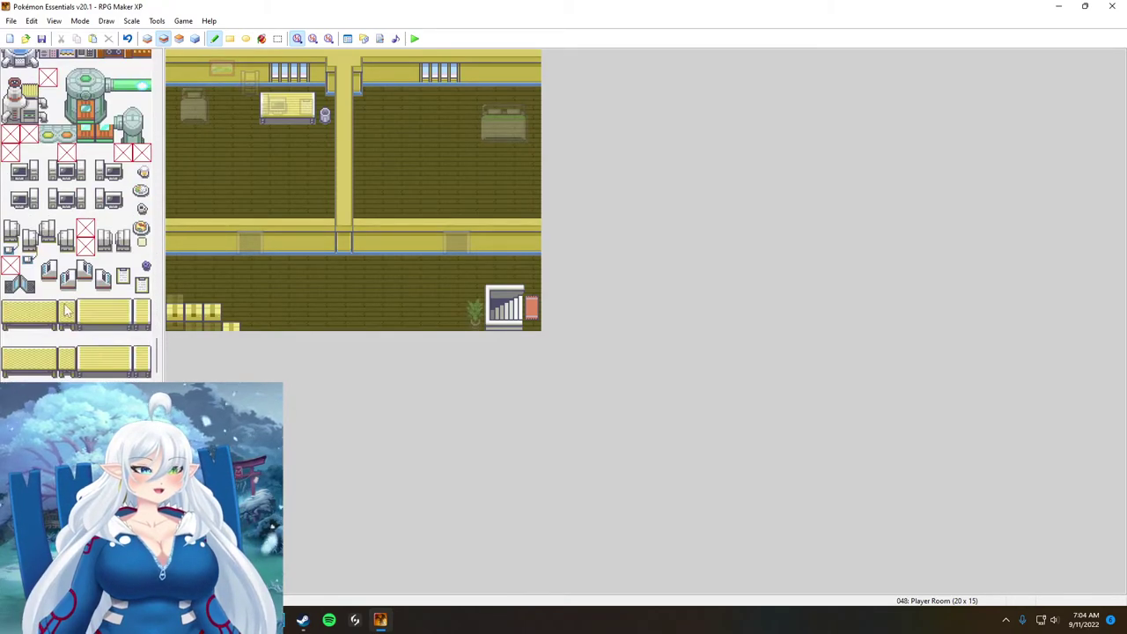
pyautogui.scroll(-5, 67, 303)
pyautogui.scroll(-2, 158, 347)
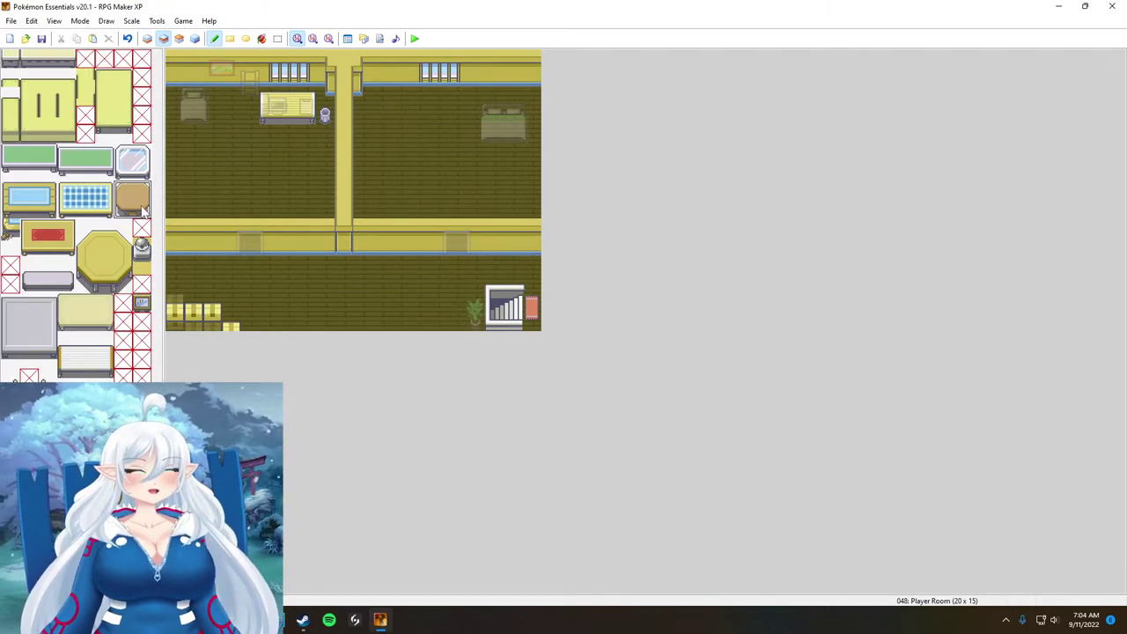
pyautogui.click(440, 110)
# Step: Place a blue chair directly left of the brown table in the right-hand room on layer 2
pyautogui.scroll(-5, 62, 224)
pyautogui.scroll(8, 59, 226)
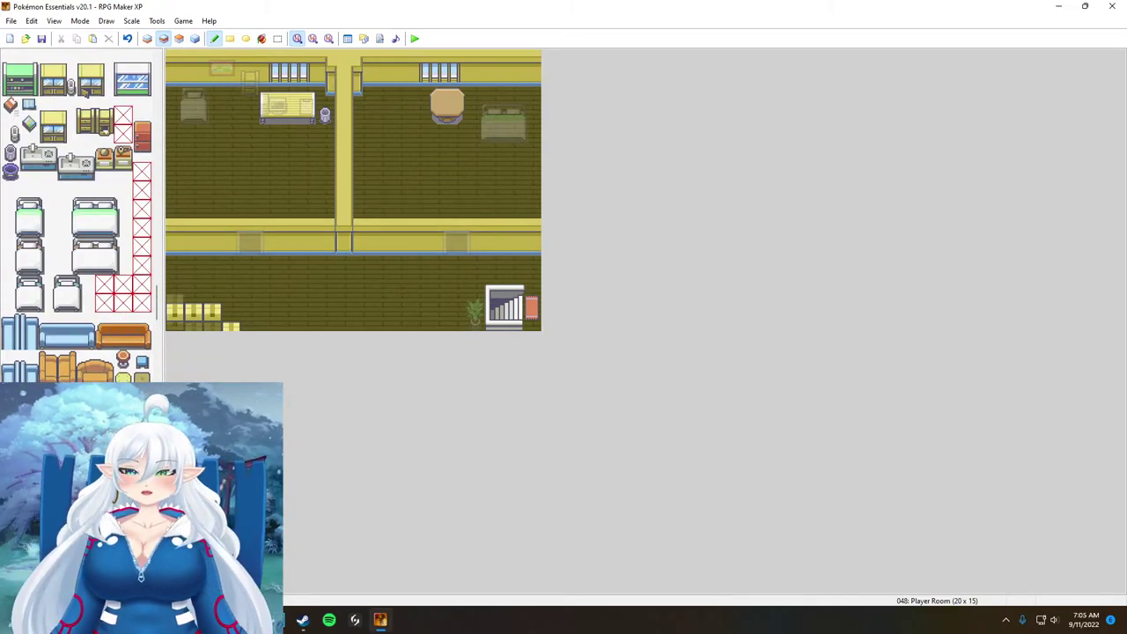
pyautogui.scroll(5, 61, 265)
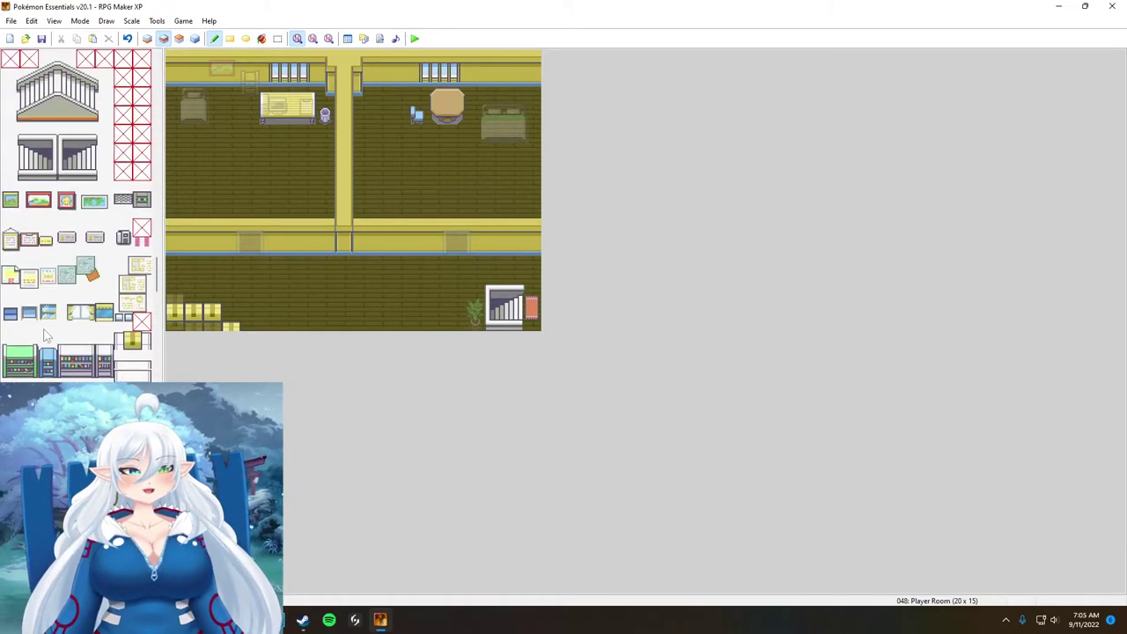
# Step: Place the green bookshelf at the left end of the right-hand room's back wall and scatter books and small items below it on layer 3
pyautogui.press('F7')
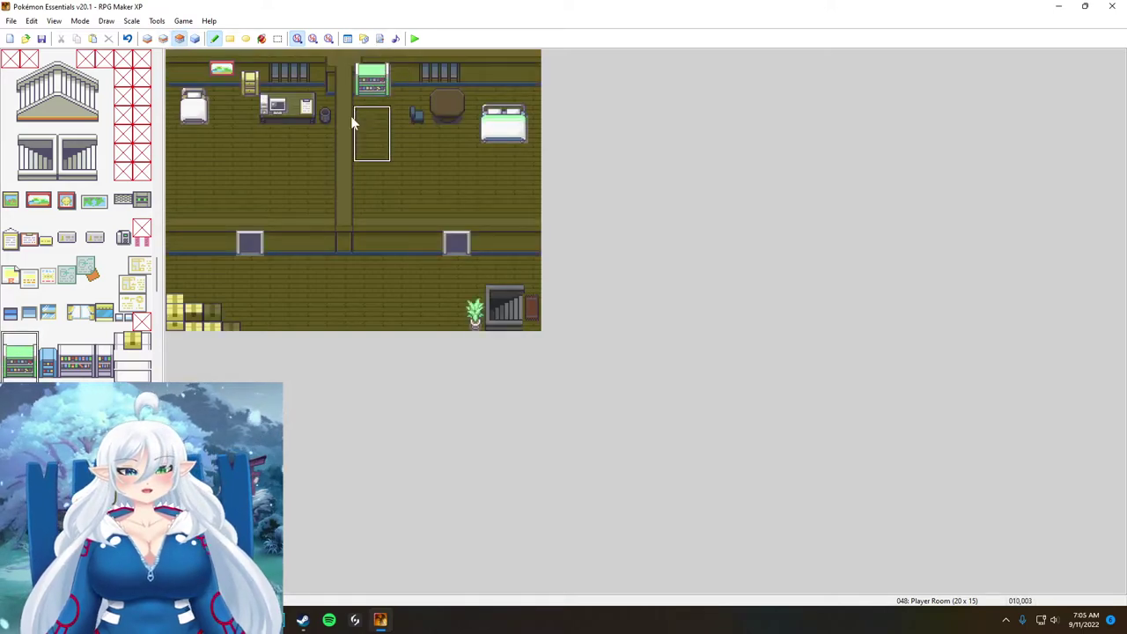
pyautogui.scroll(-1, 76, 211)
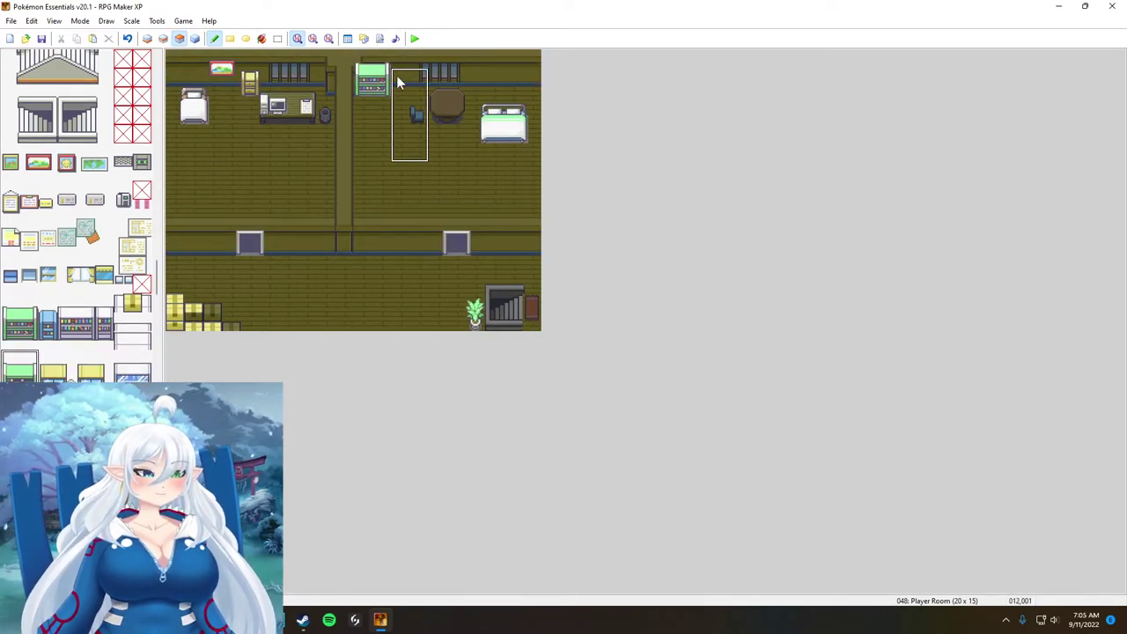
pyautogui.click(362, 79)
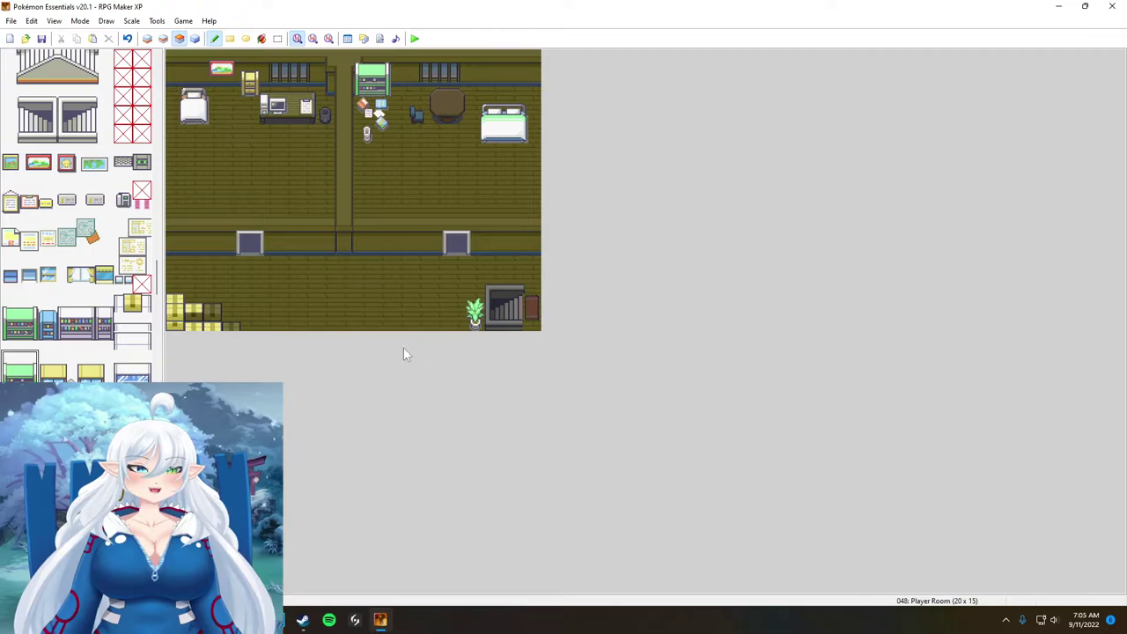
# Step: Place the blue and orange papers on the right-hand room's floor on layer 2 and a wall telephone between bookshelf and window on layer 3
pyautogui.click(93, 236)
pyautogui.press('F6')
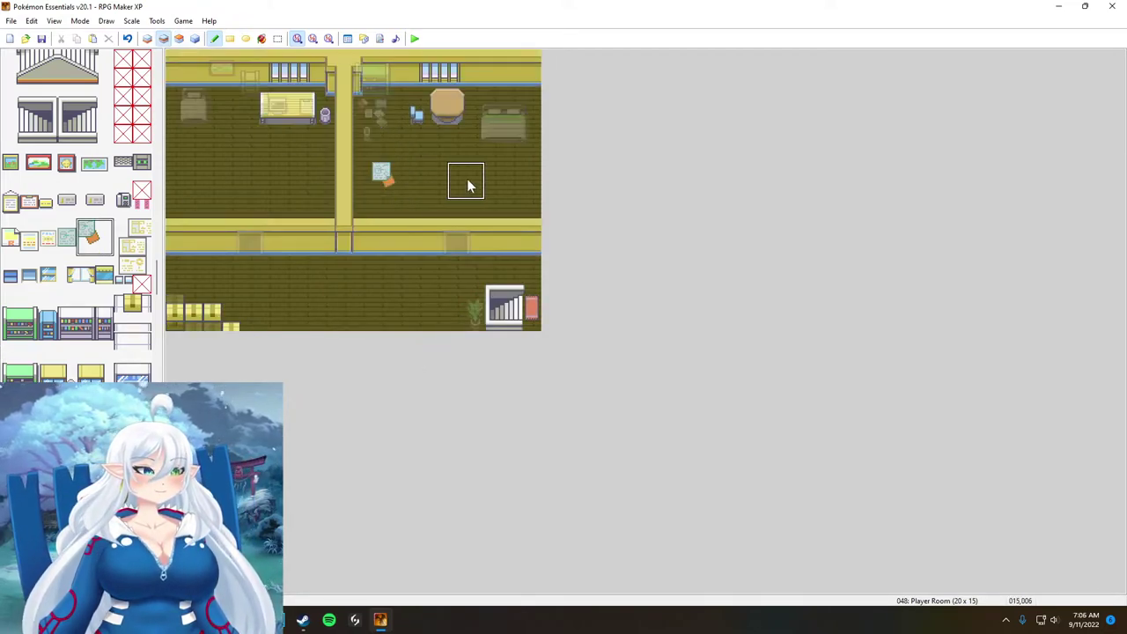
pyautogui.press('F7')
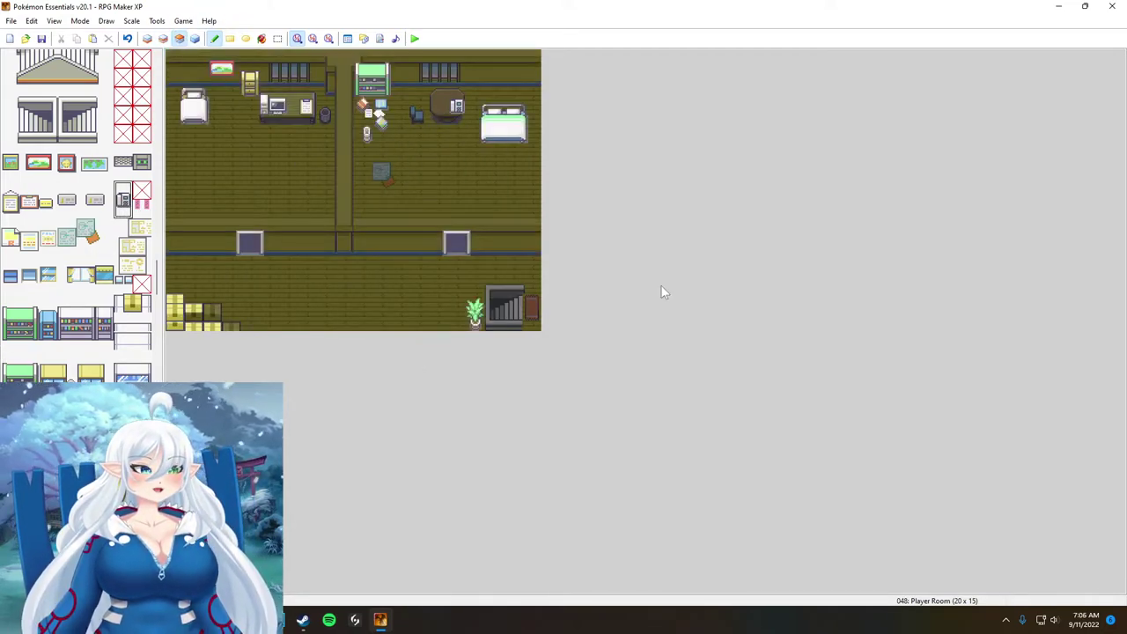
pyautogui.click(402, 70)
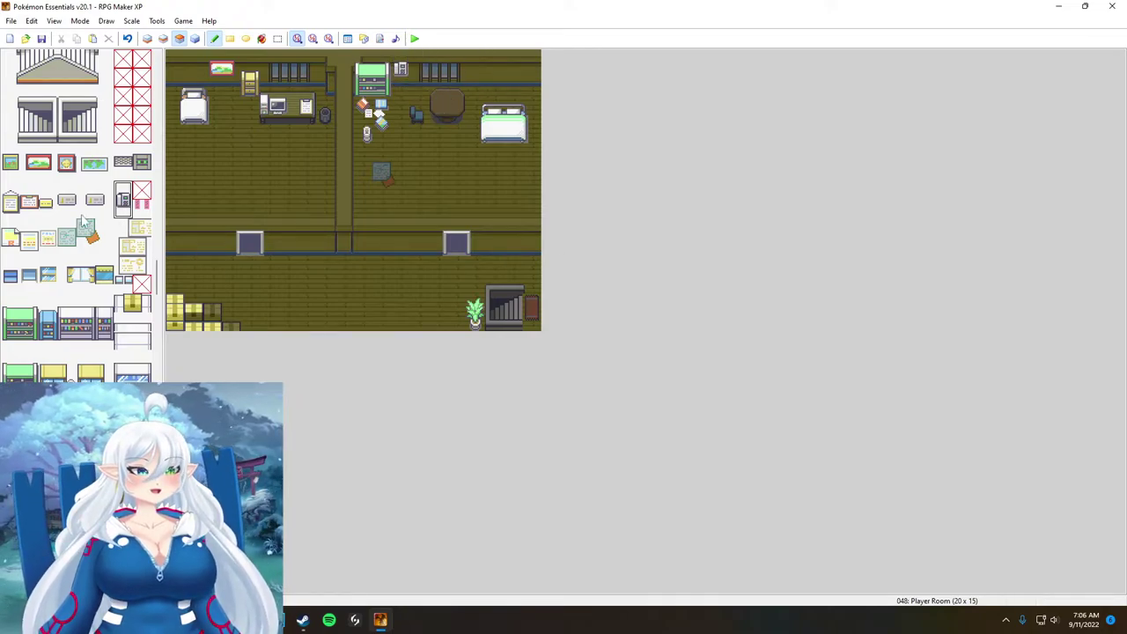
# Step: Place an open laptop and a small white cup on the right-hand room's brown table on layer 3
pyautogui.scroll(-10, 83, 225)
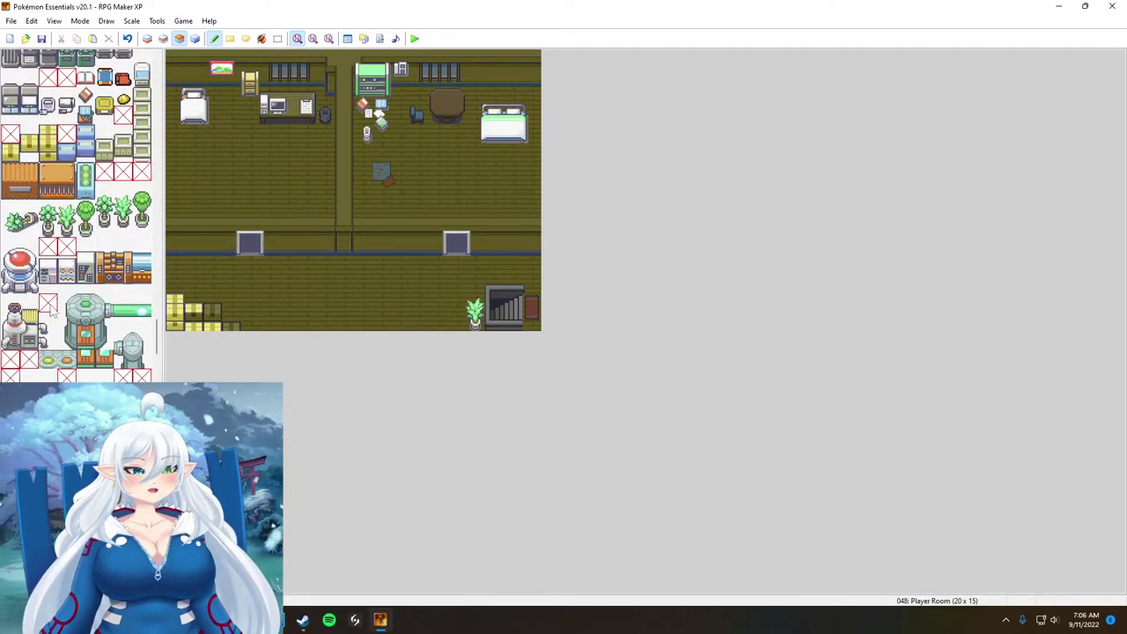
pyautogui.scroll(-3, 50, 300)
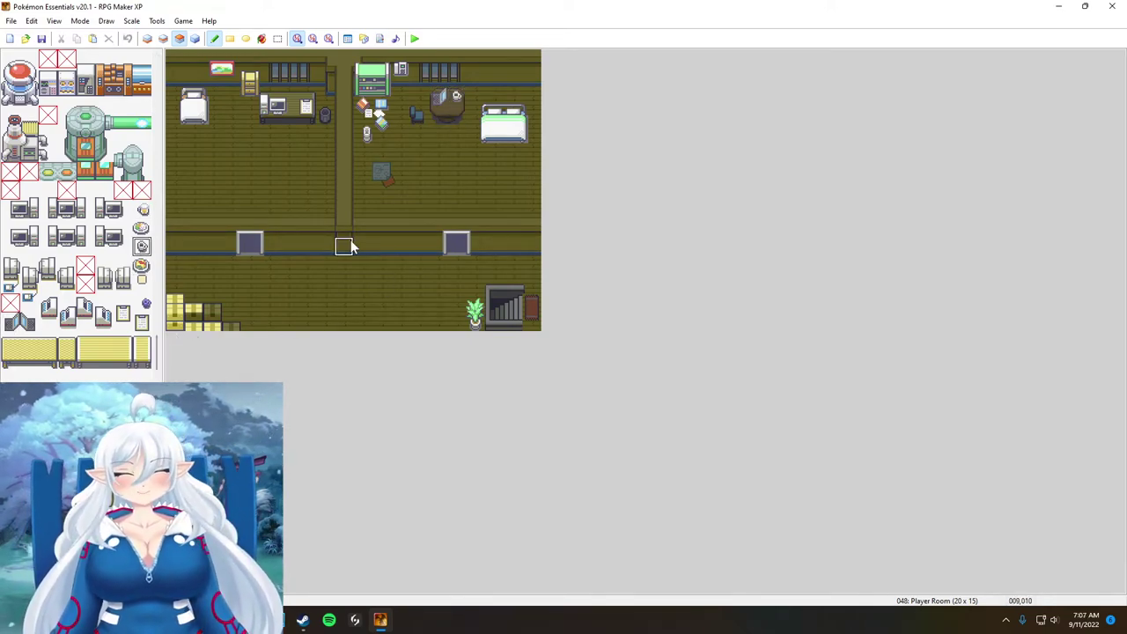
# Step: Hang a landscape painting beside the right doorway and a map picture beside the left doorway on the hallway wall on layer 3
pyautogui.scroll(-15, 85, 308)
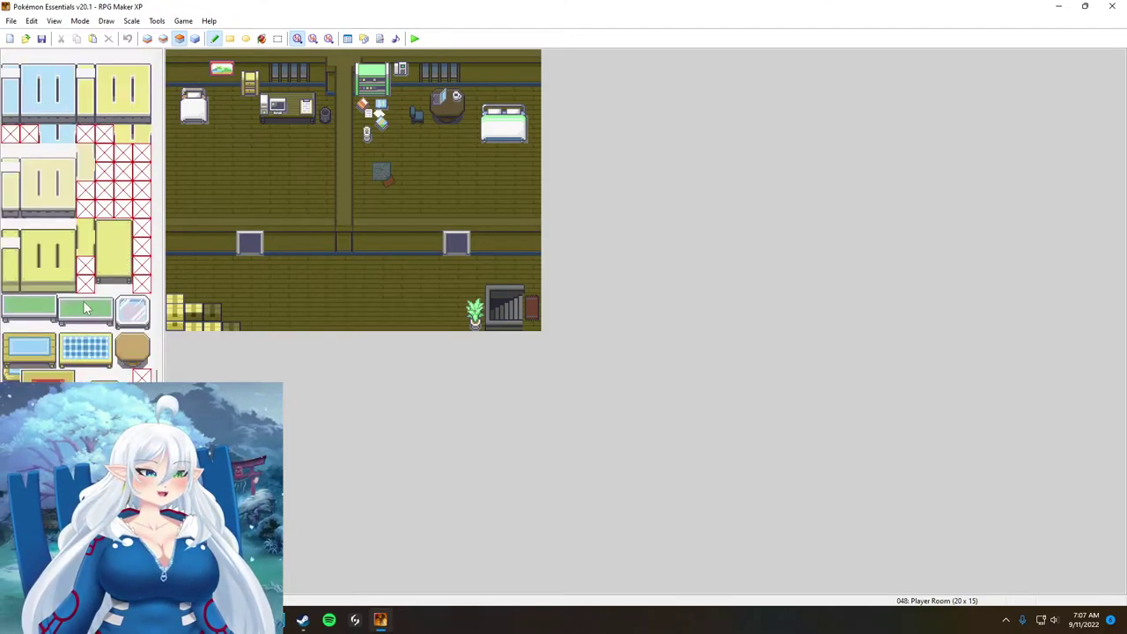
pyautogui.scroll(10, 86, 307)
pyautogui.click(195, 172)
pyautogui.scroll(-10, 50, 352)
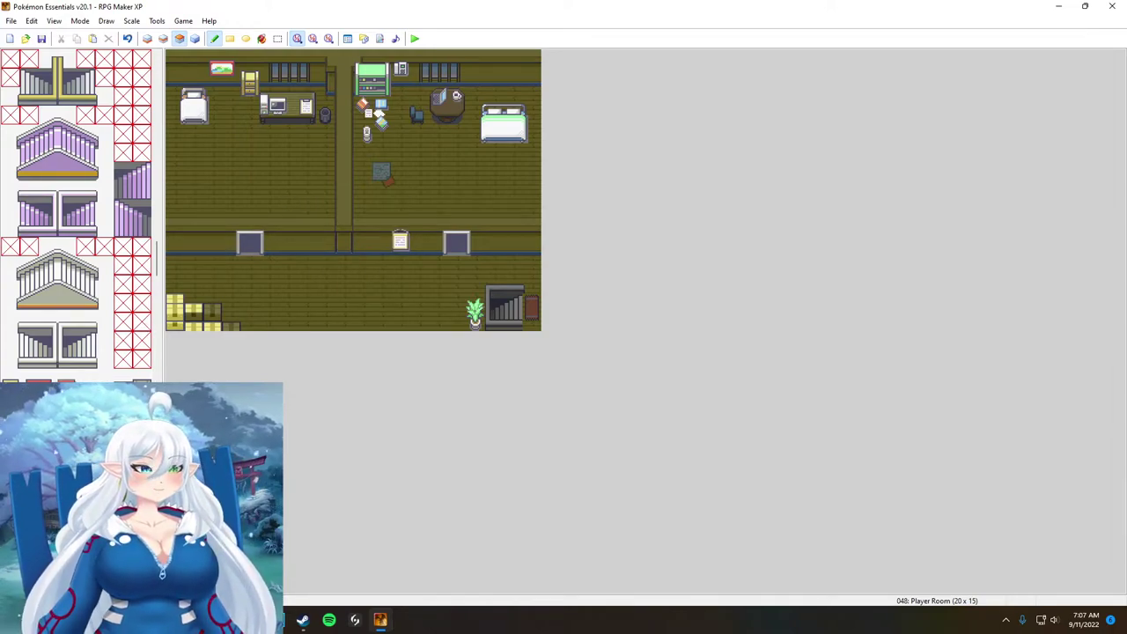
pyautogui.click(384, 230)
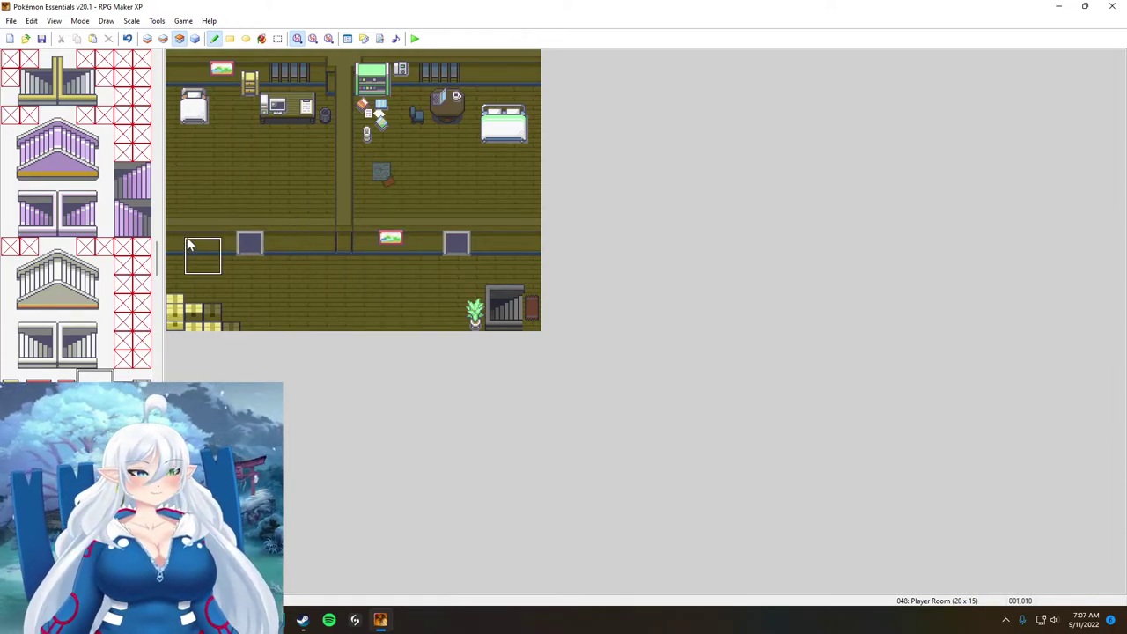
pyautogui.scroll(6, 39, 303)
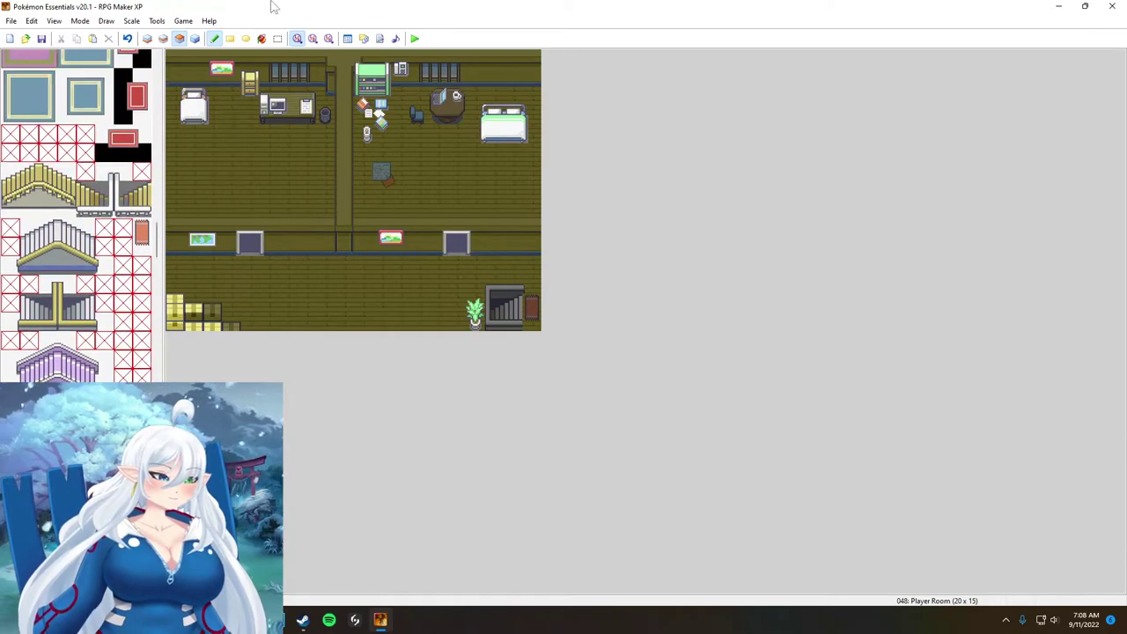
# Step: Place a small yellow stool in front of the left-hand room's desk on layer 2
pyautogui.click(164, 39)
pyautogui.scroll(-5, 98, 274)
pyautogui.scroll(-10, 92, 286)
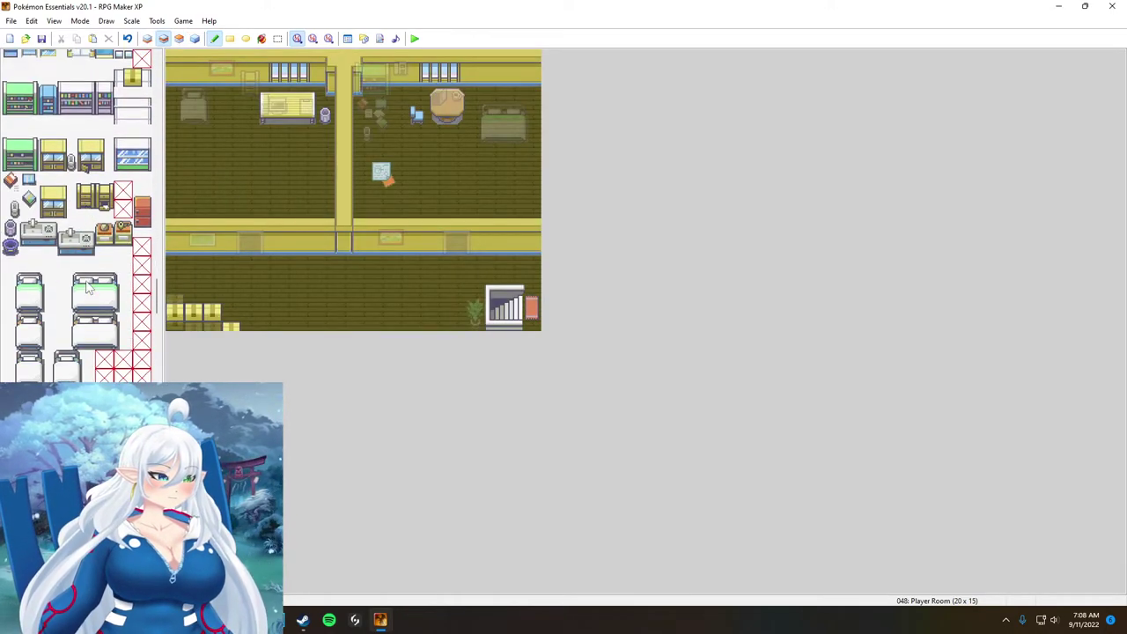
pyautogui.scroll(-5, 288, 54)
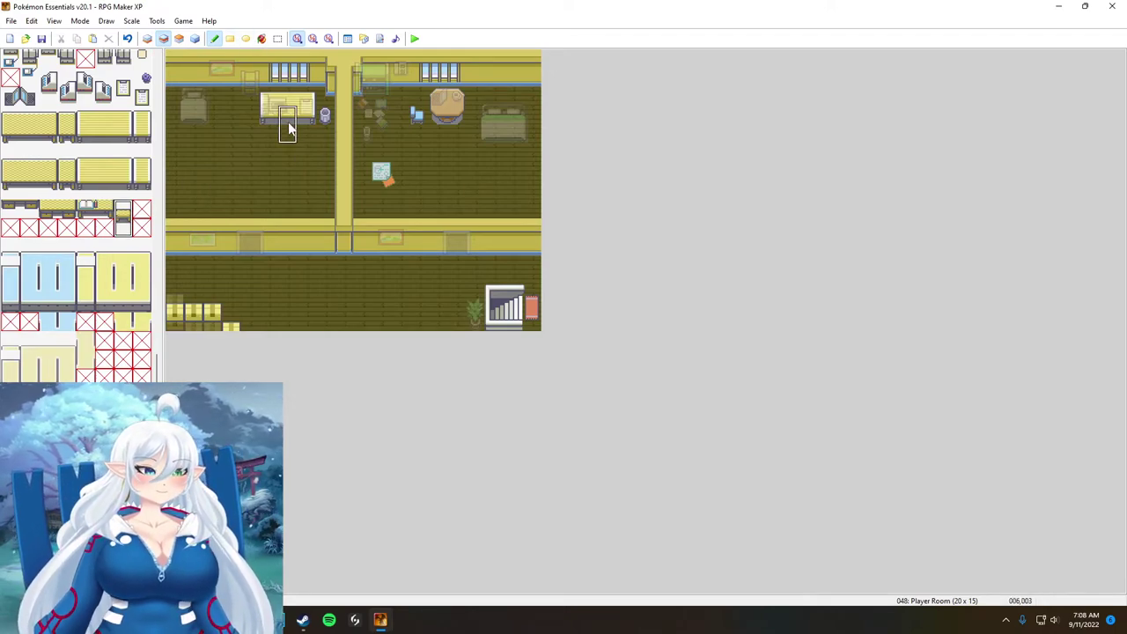
pyautogui.hotkey('ctrl', 'z')
pyautogui.click(180, 38)
pyautogui.click(295, 133)
pyautogui.hotkey('ctrl', 'z')
pyautogui.click(164, 39)
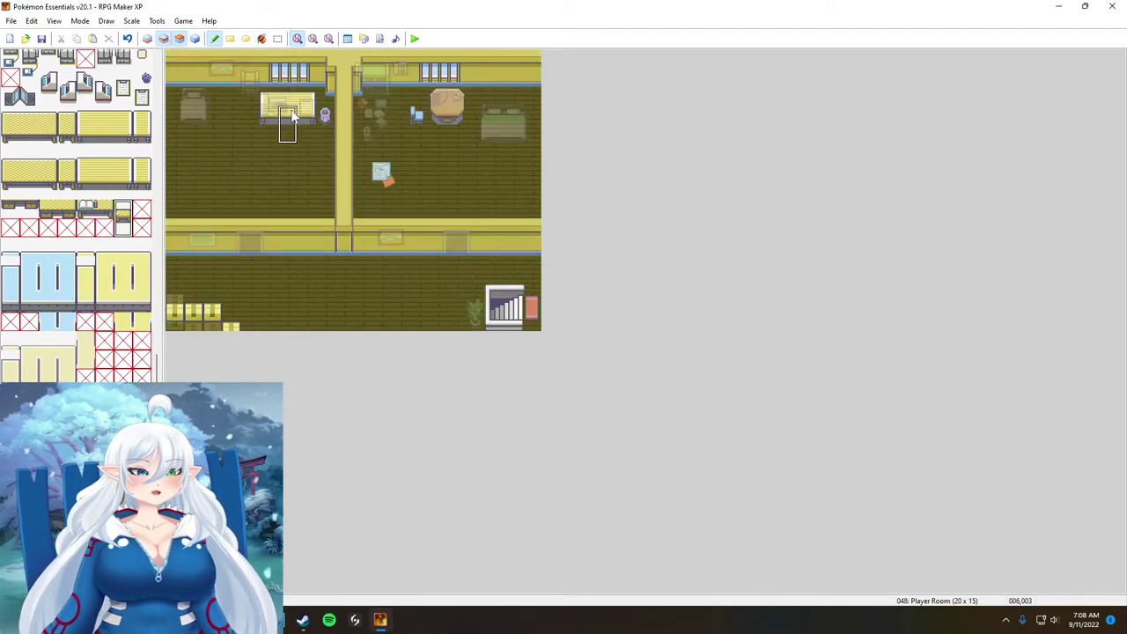
pyautogui.click(287, 142)
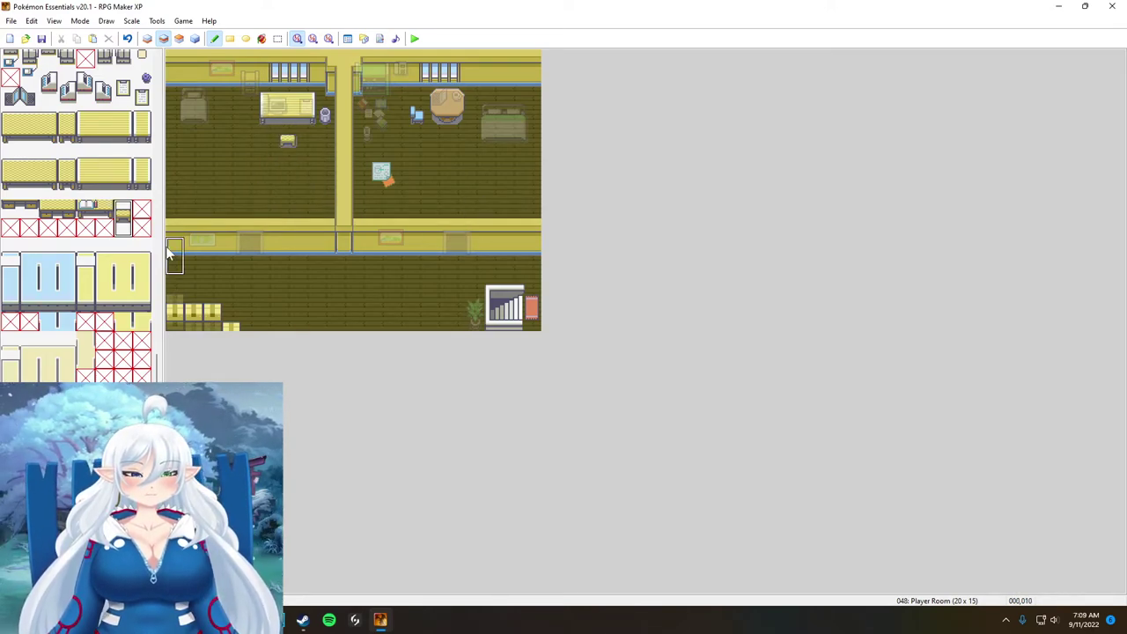
# Step: Open the Player House map and create an event named Hallways connection at (017,013), directly left of the staircase
pyautogui.scroll(10, 176, 203)
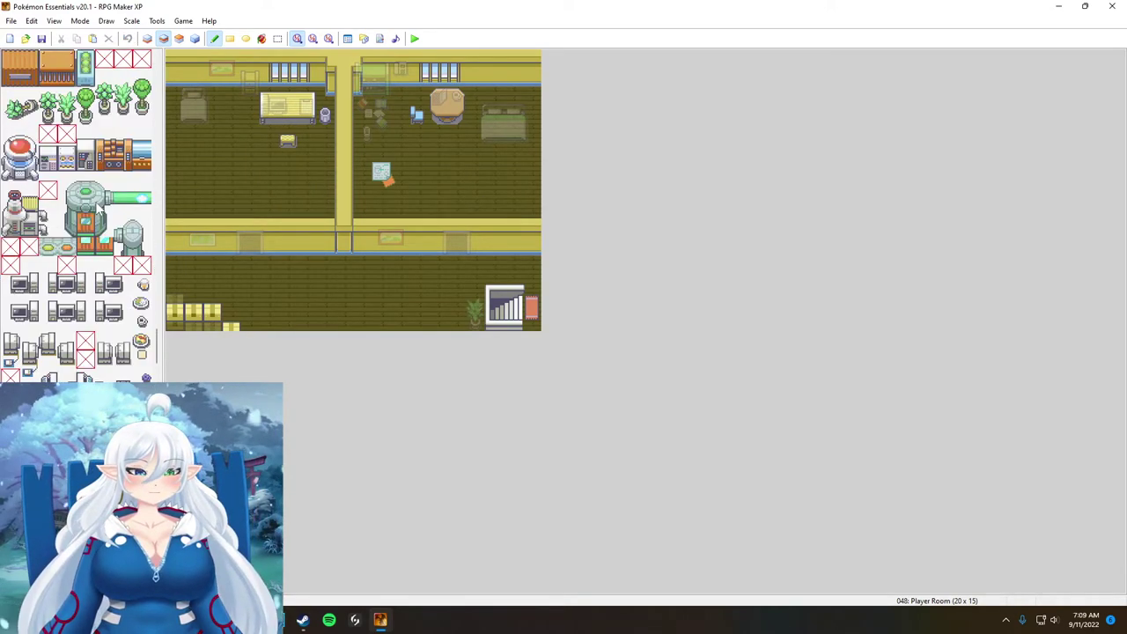
pyautogui.scroll(-2, 187, 146)
pyautogui.click(70, 476)
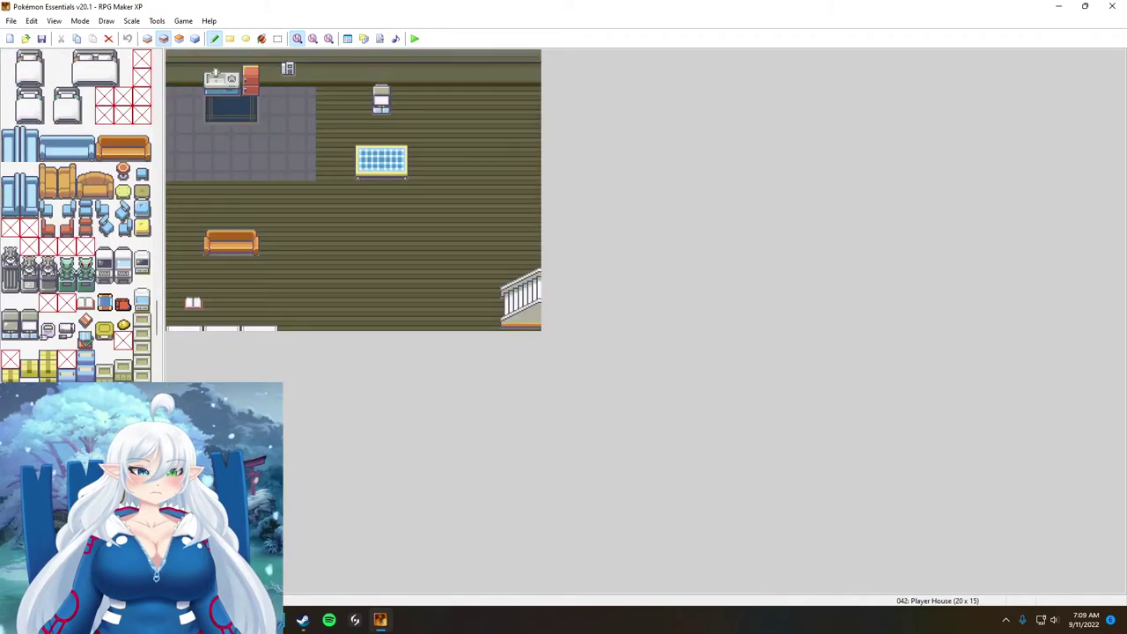
pyautogui.click(194, 38)
pyautogui.doubleClick(497, 304)
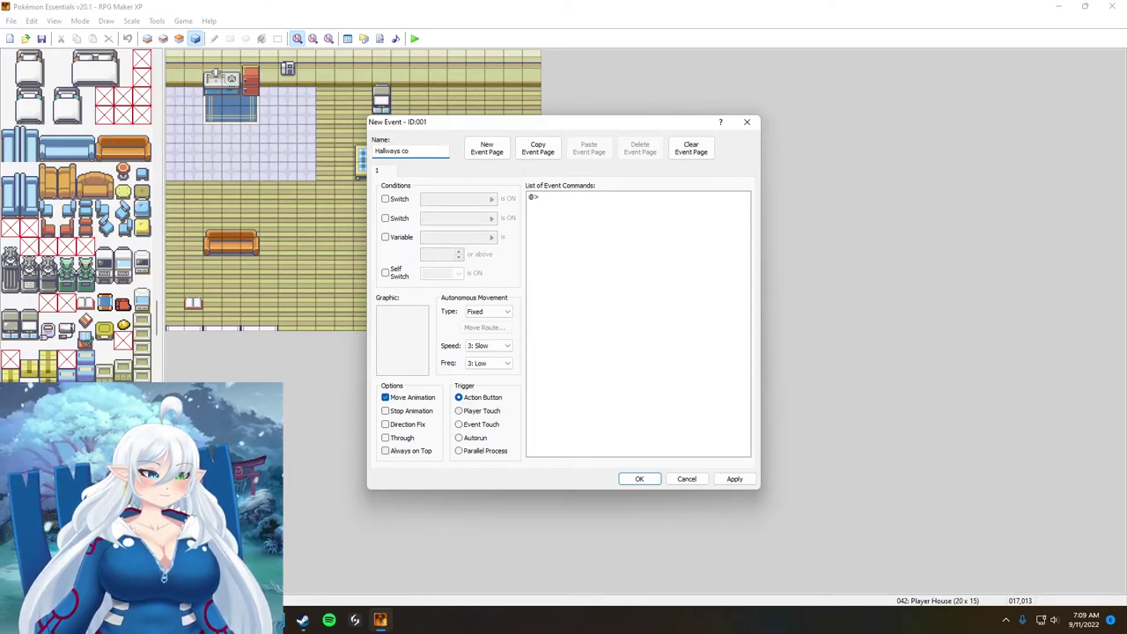
pyautogui.press('Return')
pyautogui.press('Return')
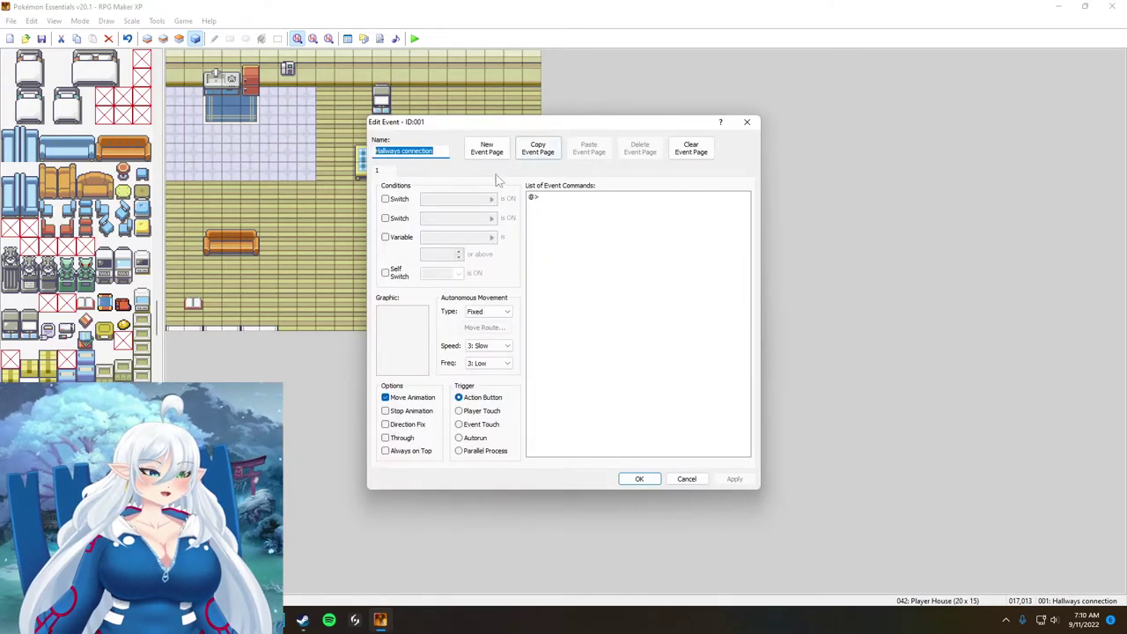
# Step: Add a Transfer Player command to the Hallways connection event targeting Player Room (019,013), with Retain direction and fading on
pyautogui.doubleClick(533, 197)
pyautogui.click(572, 216)
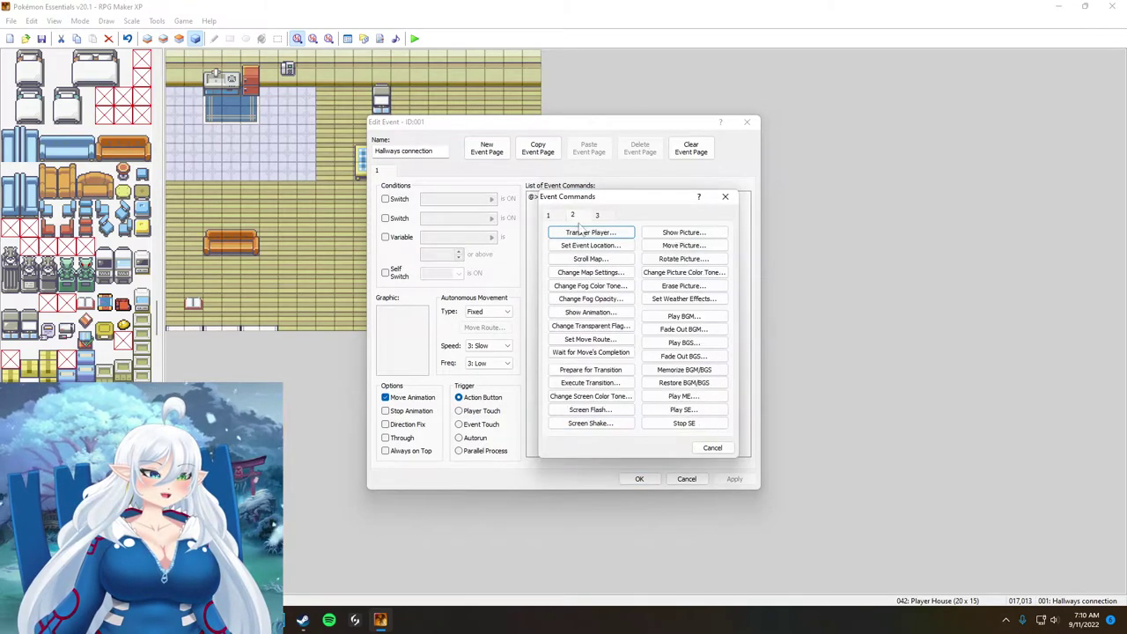
pyautogui.click(590, 231)
pyautogui.click(678, 284)
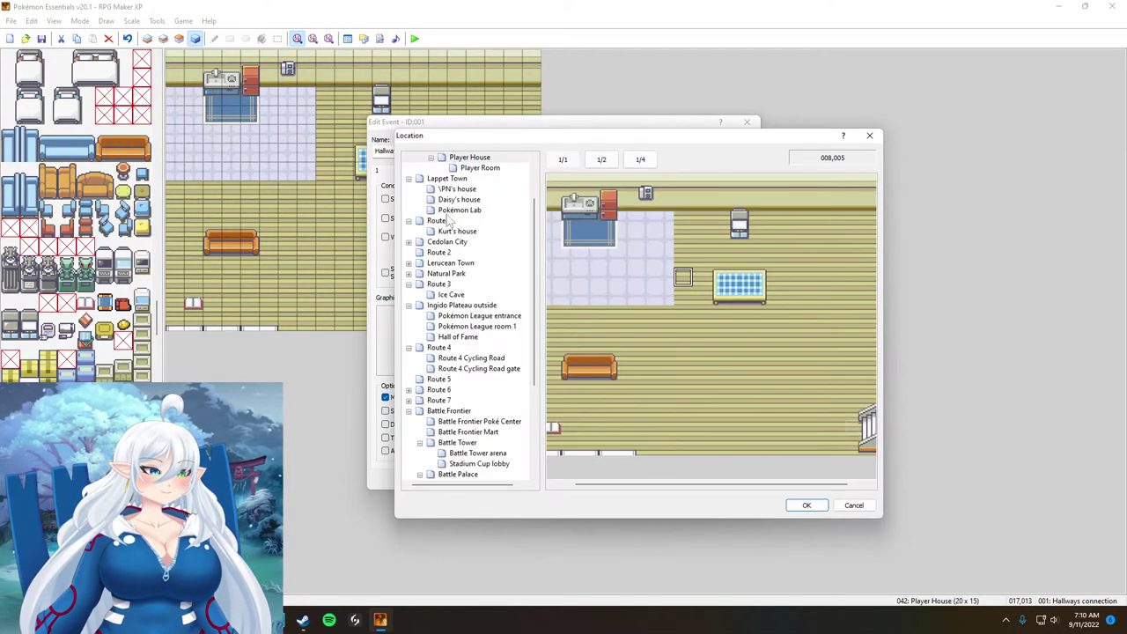
pyautogui.moveTo(447, 221)
pyautogui.mouseDown()
pyautogui.moveTo(449, 241)
pyautogui.moveTo(459, 232)
pyautogui.mouseUp()
pyautogui.moveTo(795, 485); pyautogui.dragTo(821, 485)
pyautogui.doubleClick(867, 429)
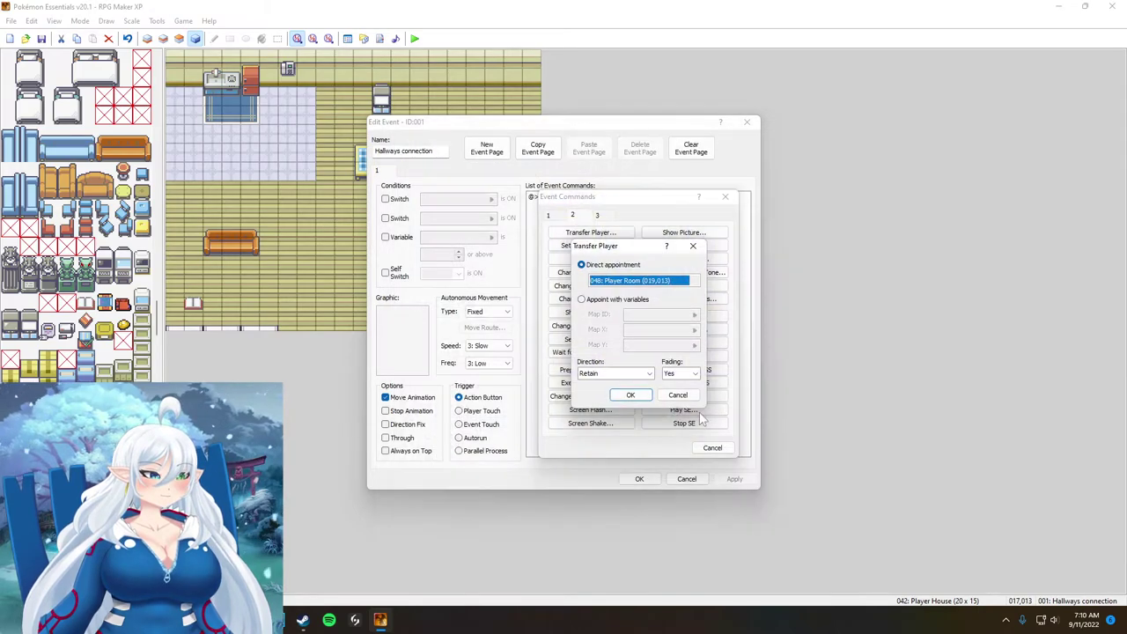
pyautogui.click(637, 396)
pyautogui.click(655, 479)
# Step: Place a red doormat at the bottom edge of the Player House floor on layer 2
pyautogui.scroll(15, 99, 297)
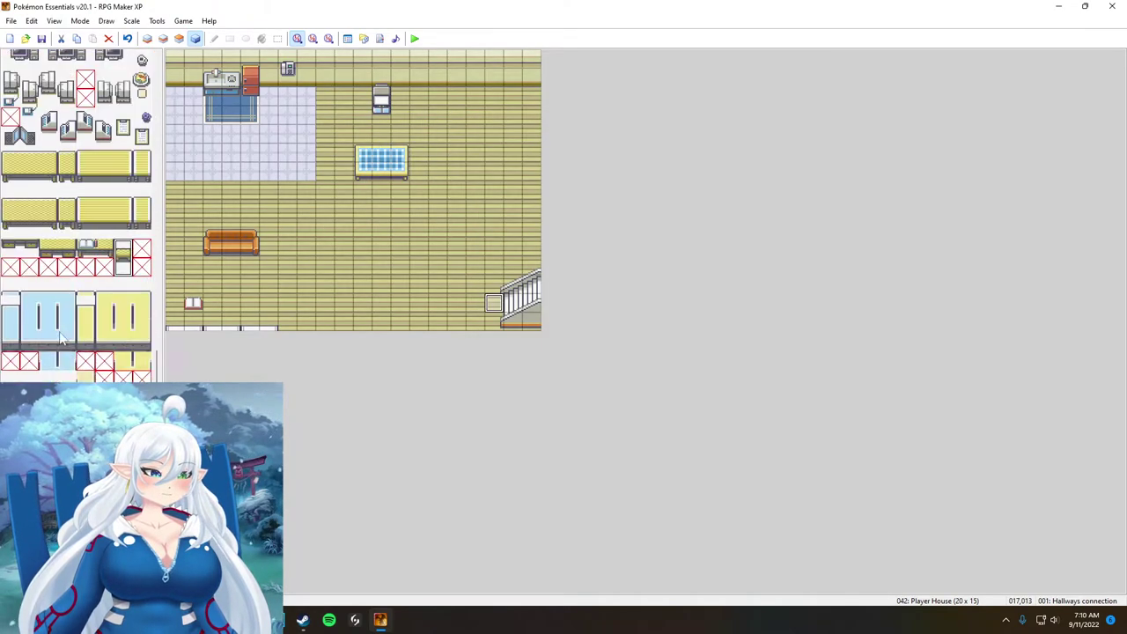
pyautogui.press('F6')
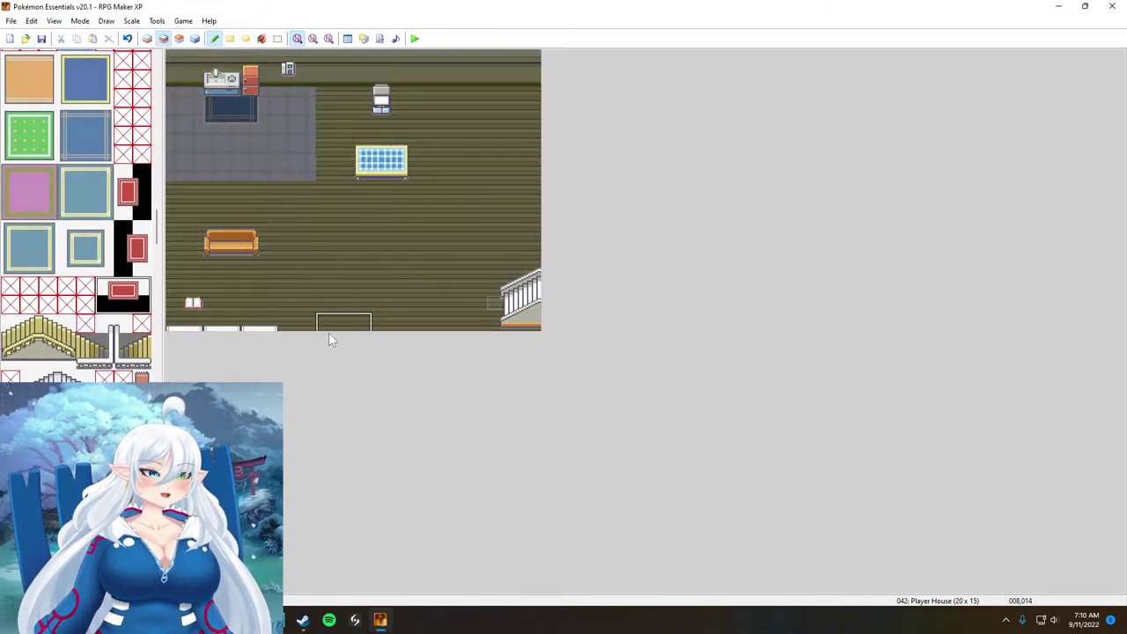
pyautogui.click(79, 480)
pyautogui.click(79, 493)
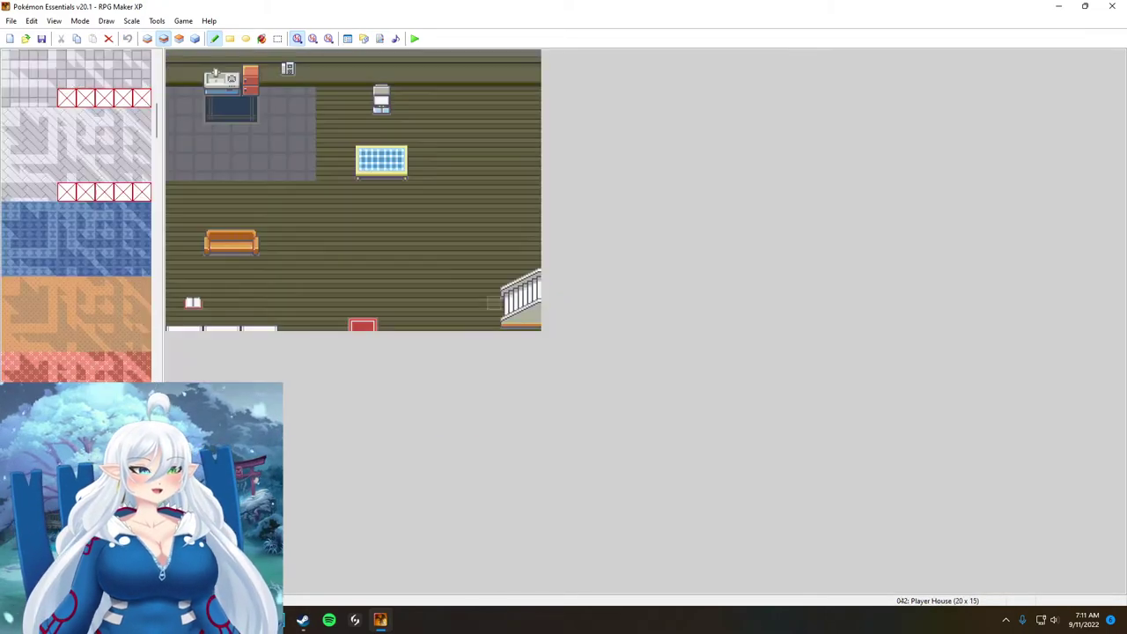
# Step: Set the player's starting position on the Player House doormat and playtest walking to the staircase
pyautogui.press('F12')
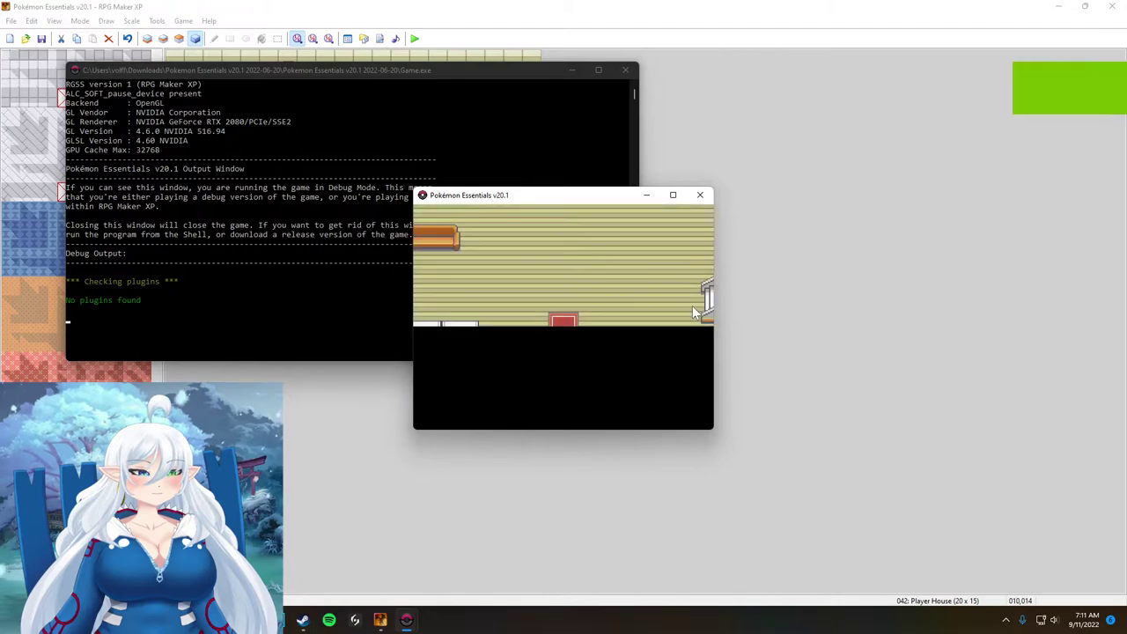
pyautogui.press('Up')
pyautogui.press('Right')
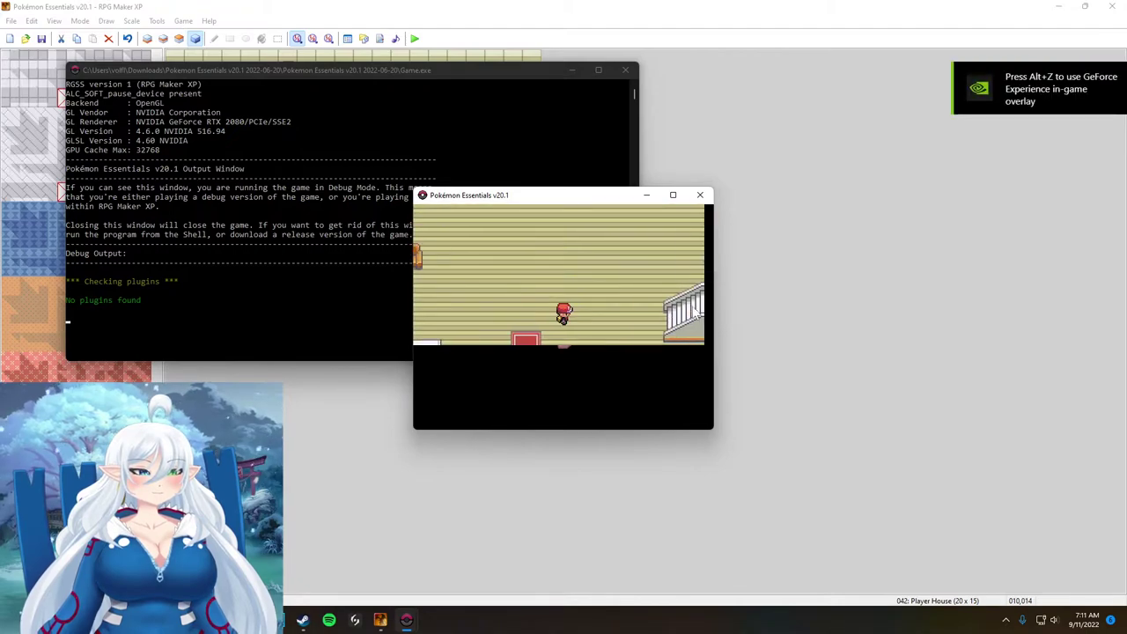
pyautogui.press('Up')
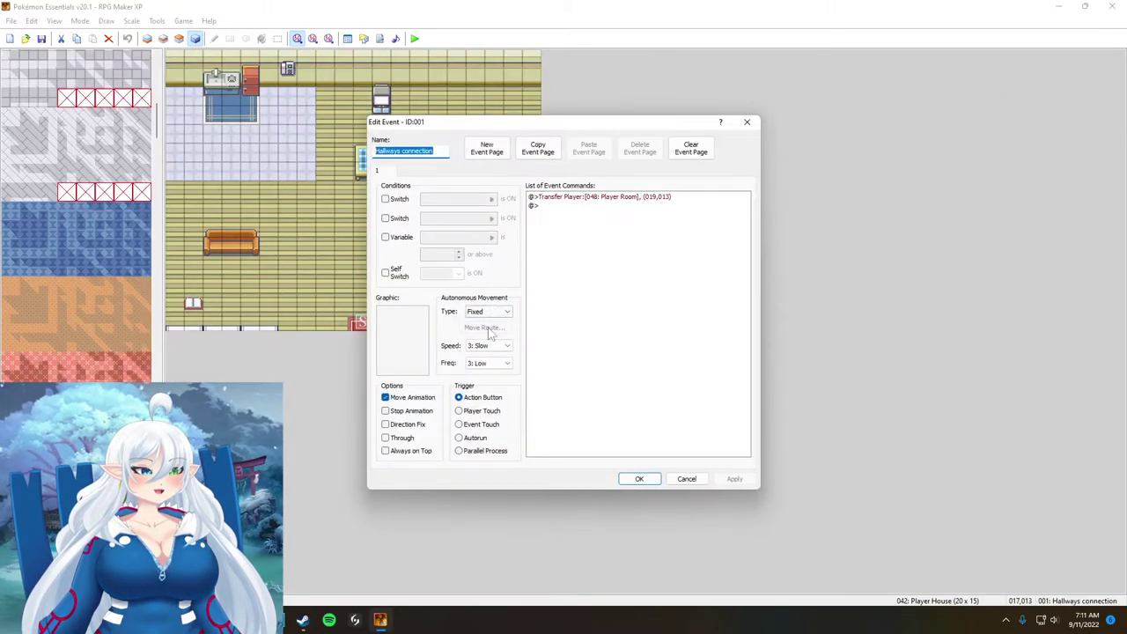
# Step: Try a Transfer Player command targeting Player House (017,013) in the Hallways connection event
pyautogui.doubleClick(533, 205)
pyautogui.click(590, 232)
pyautogui.click(635, 375)
pyautogui.click(628, 284)
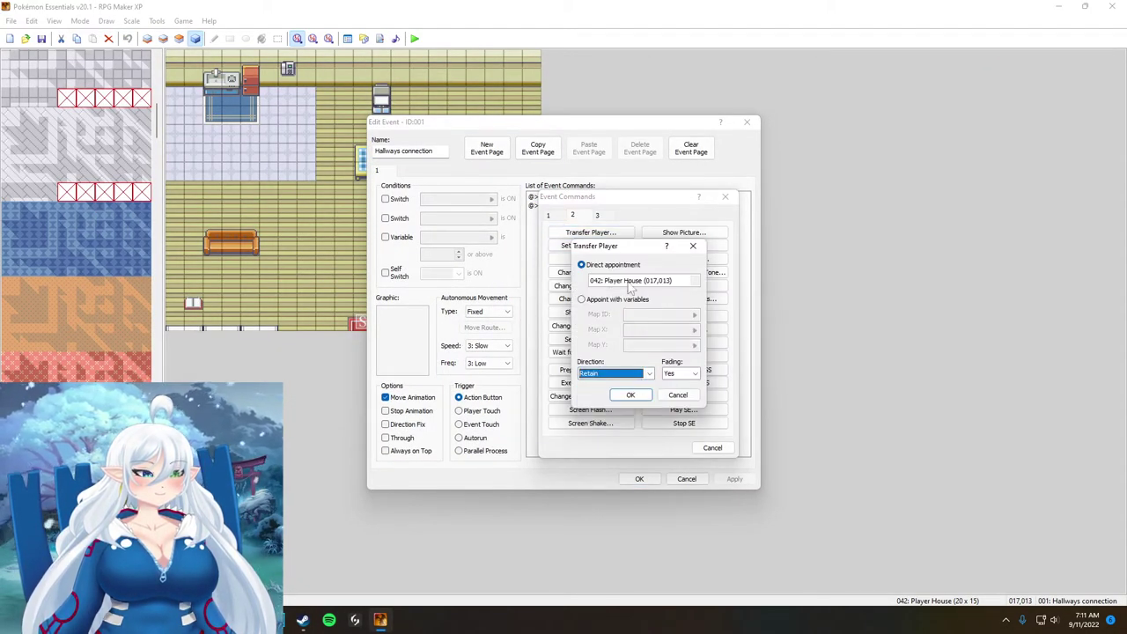
pyautogui.click(673, 395)
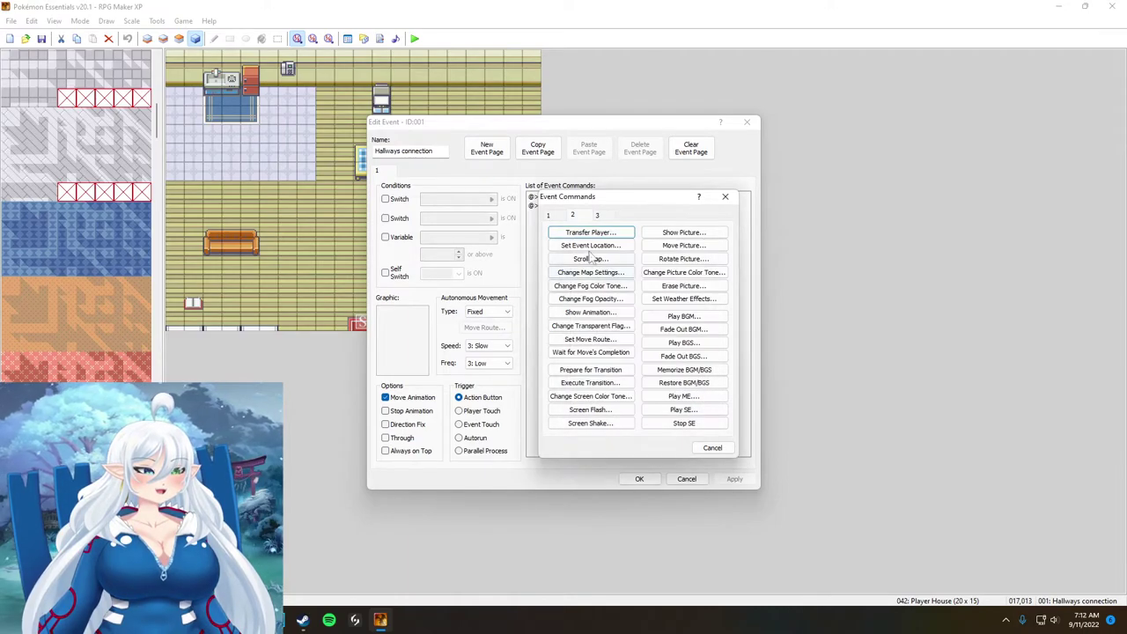
pyautogui.click(590, 232)
pyautogui.click(633, 395)
pyautogui.click(581, 197)
pyautogui.click(640, 479)
# Step: Playtest the changed Hallways connection event and close the game
pyautogui.click(414, 39)
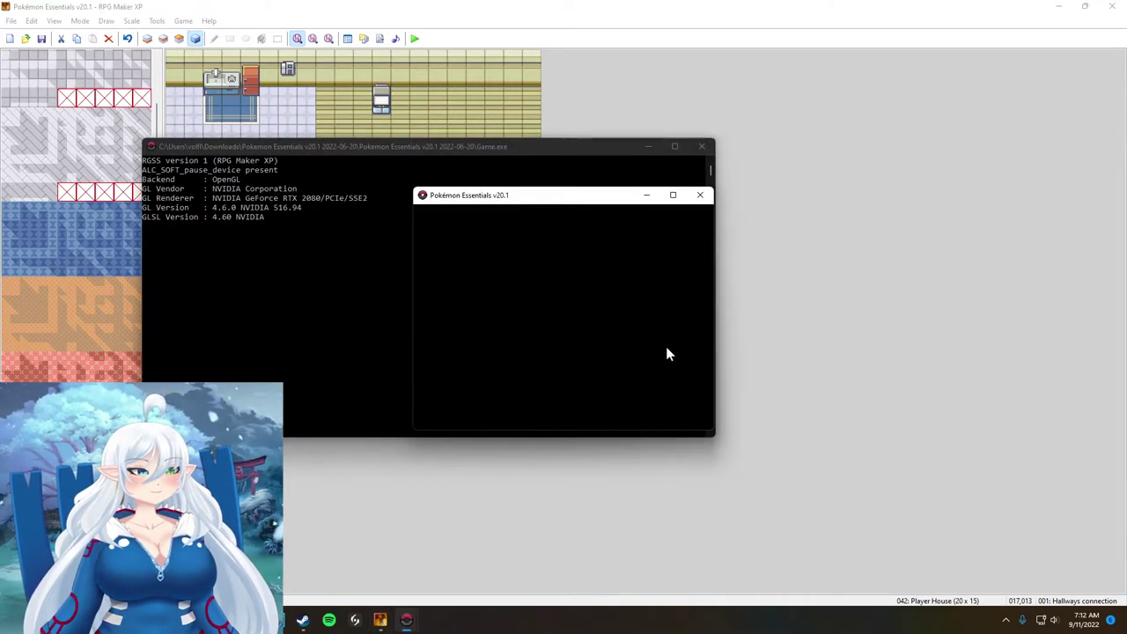
pyautogui.press('Return')
pyautogui.hotkey('alt', 'F4')
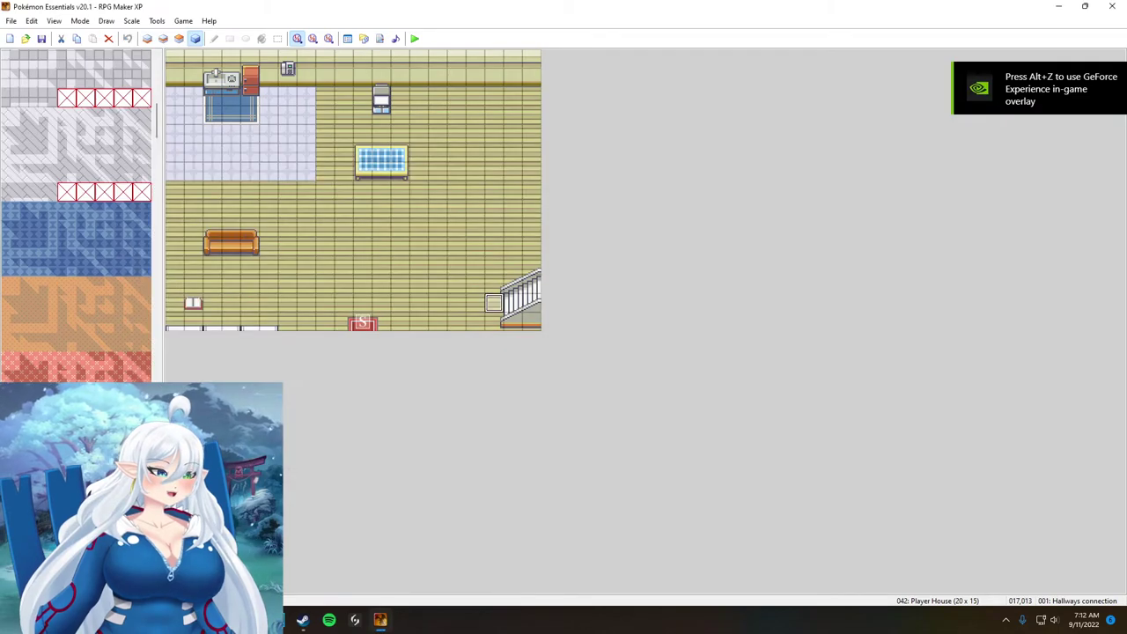
# Step: Give the Hallways connection event a single transfer to Player Room (019,013) and set its trigger to Player Touch
pyautogui.doubleClick(381, 322)
pyautogui.doubleClick(573, 214)
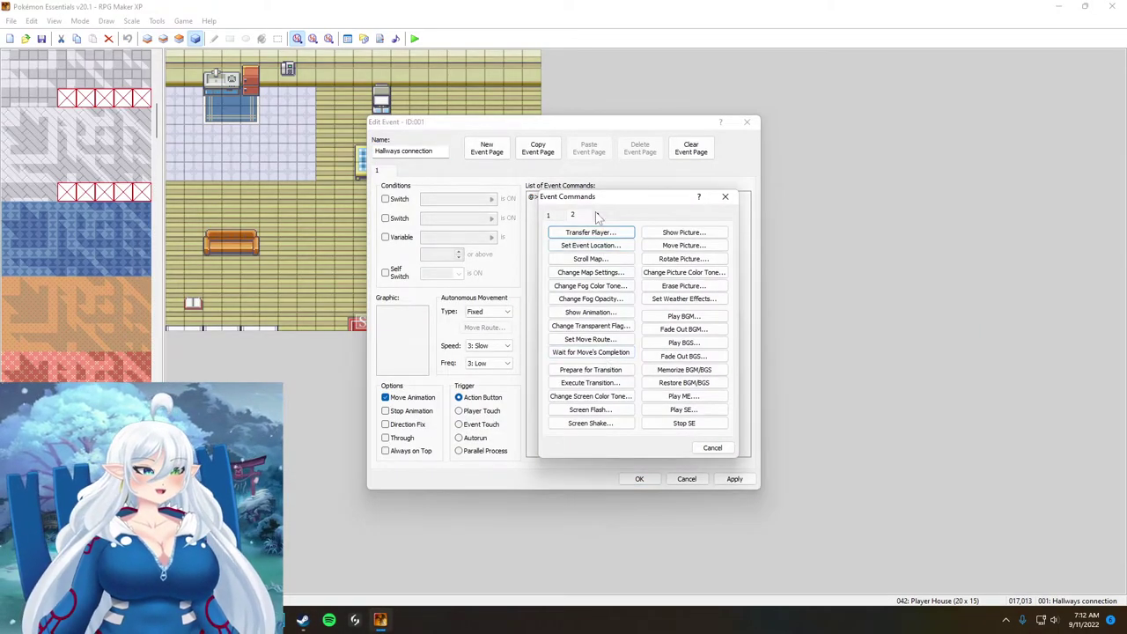
pyautogui.click(597, 216)
pyautogui.click(573, 215)
pyautogui.click(585, 234)
pyautogui.click(681, 285)
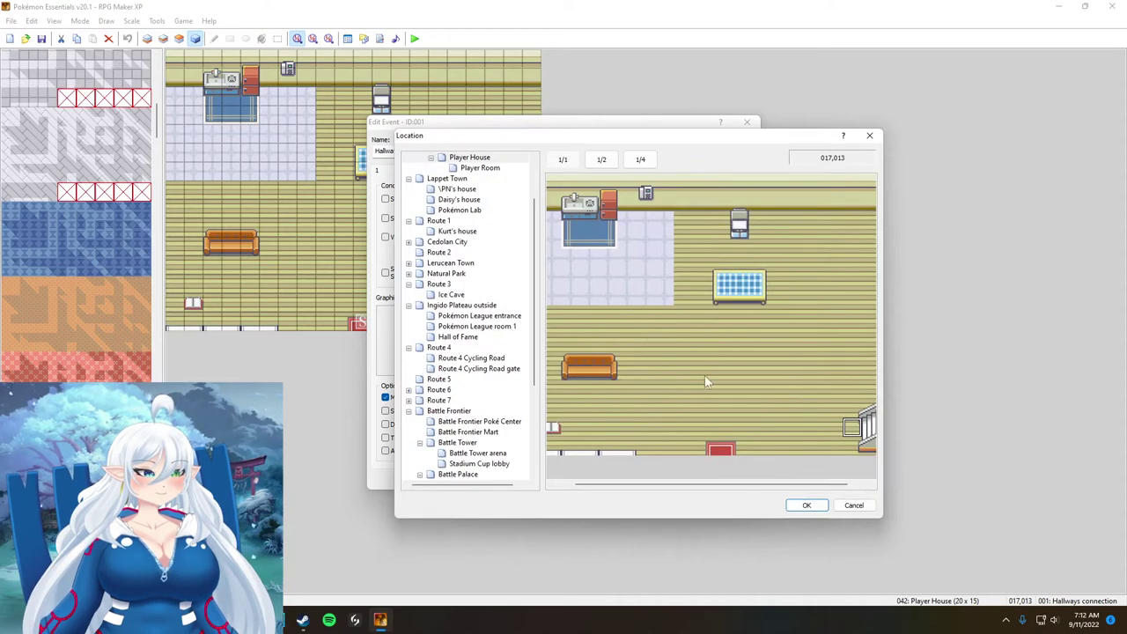
pyautogui.scroll(2, 479, 230)
pyautogui.click(480, 231)
pyautogui.moveTo(761, 484); pyautogui.dragTo(800, 512)
pyautogui.doubleClick(866, 428)
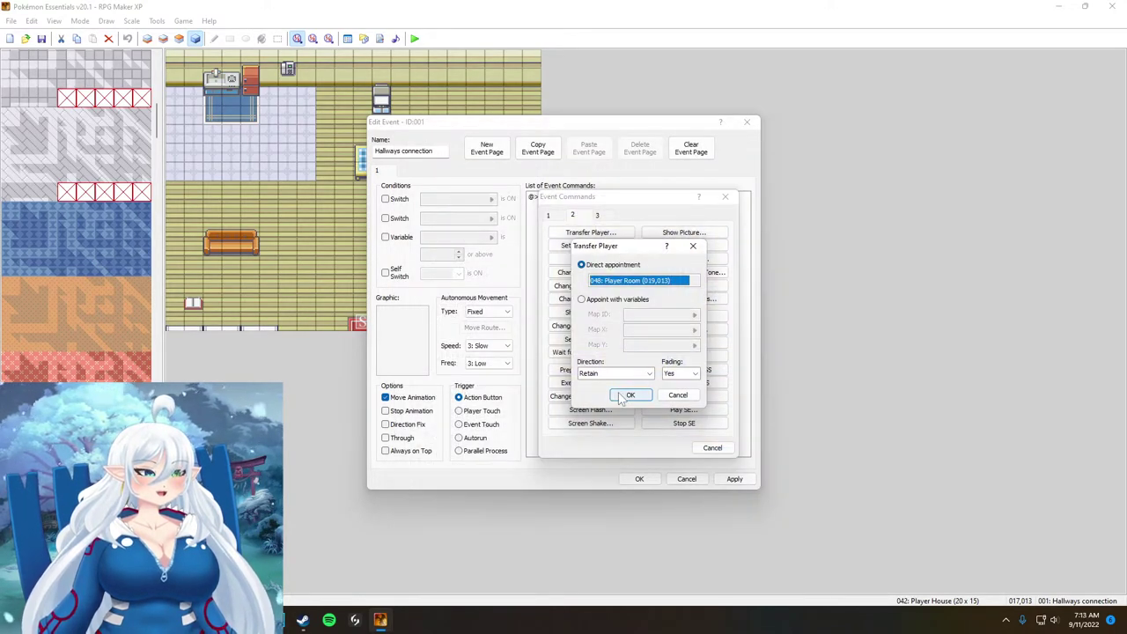
pyautogui.click(621, 397)
pyautogui.click(467, 412)
pyautogui.click(639, 479)
# Step: Playtest the staircase transfer in a new game, walk around the upstairs hallway, and close the game
pyautogui.click(415, 38)
pyautogui.click(561, 330)
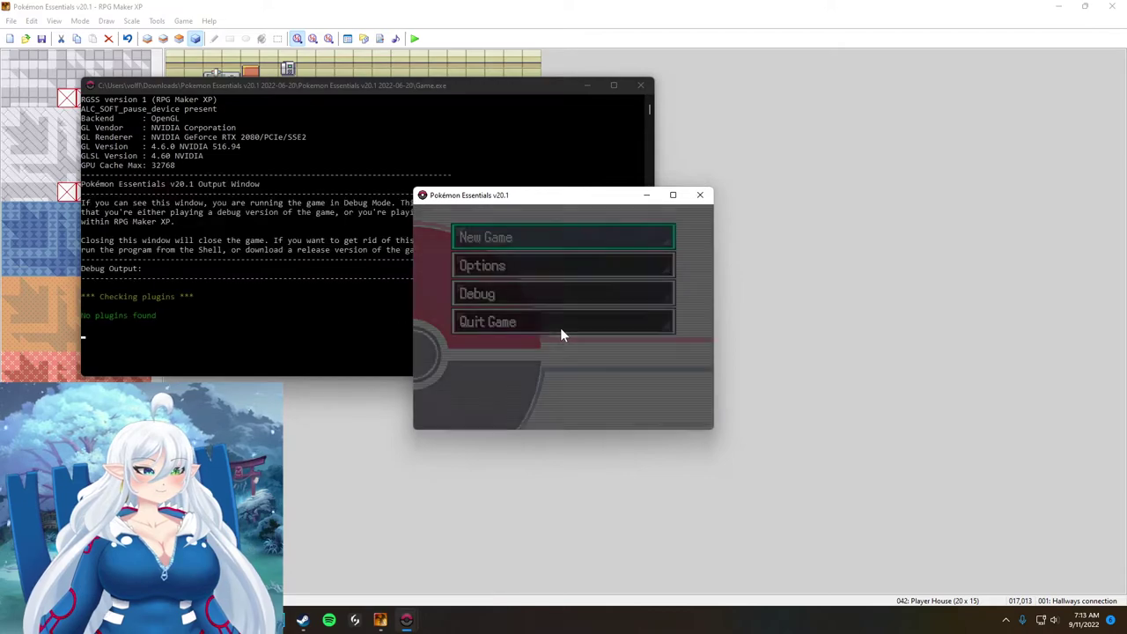
pyautogui.press('Return')
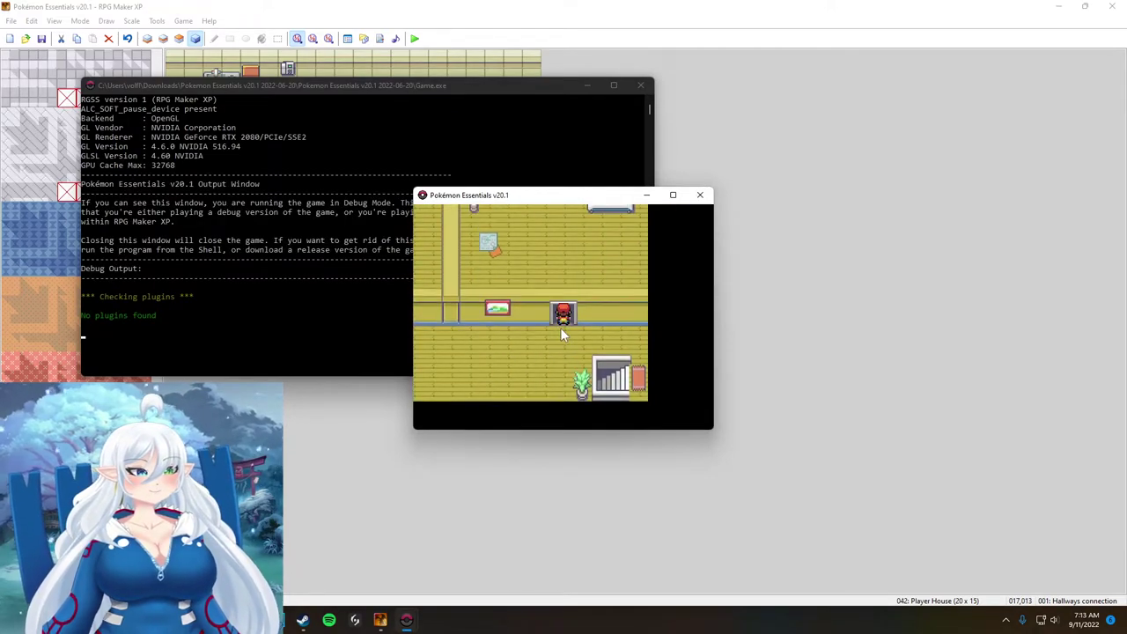
pyautogui.press('Down')
pyautogui.press('Left')
pyautogui.click(700, 195)
# Step: Create a Player Touch event on Player Room's right hallway doorway at (015,010) and name it Parents Room Transfer
pyautogui.click(79, 519)
pyautogui.click(459, 248)
pyautogui.doubleClick(456, 249)
pyautogui.write('Room')
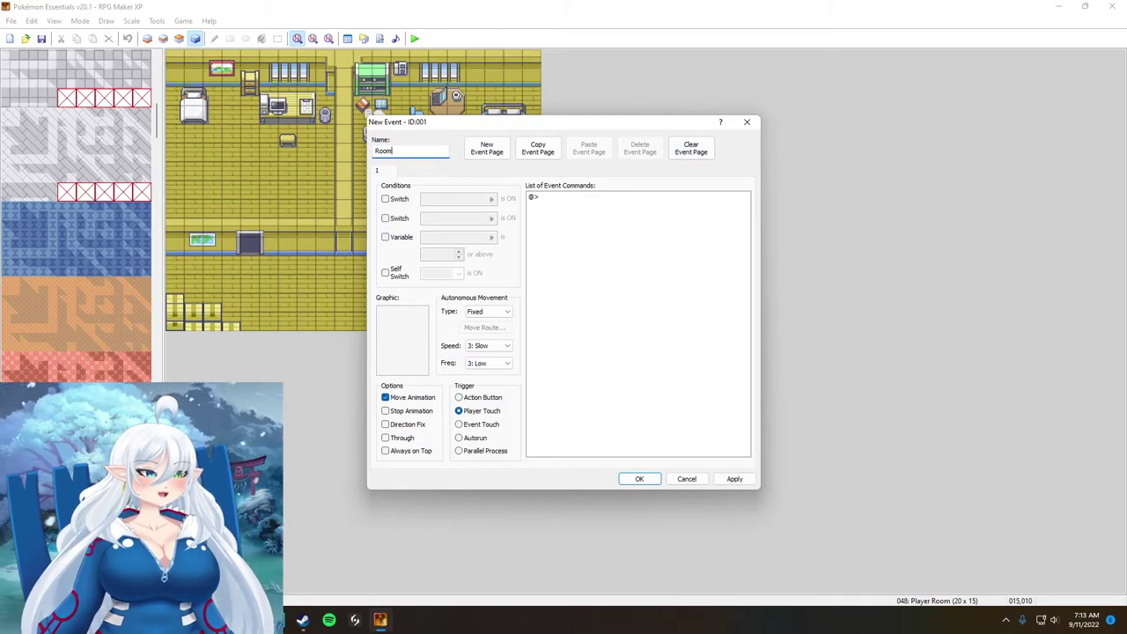
pyautogui.write(' Transfer')
pyautogui.press('Return')
pyautogui.doubleClick(461, 249)
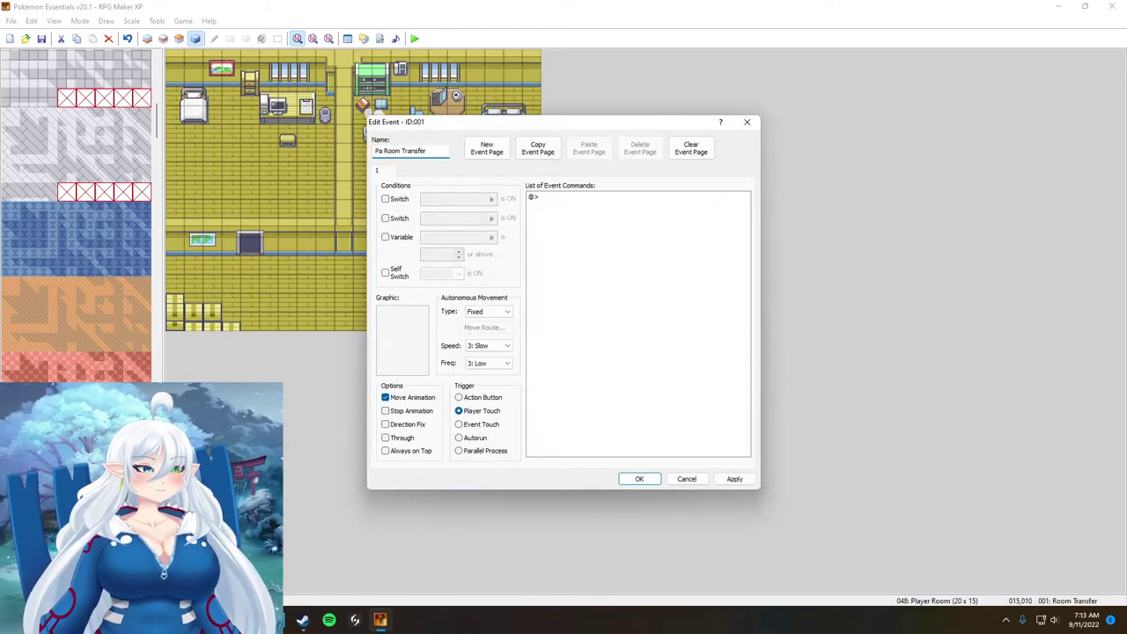
pyautogui.doubleClick(567, 200)
pyautogui.click(599, 232)
pyautogui.click(631, 394)
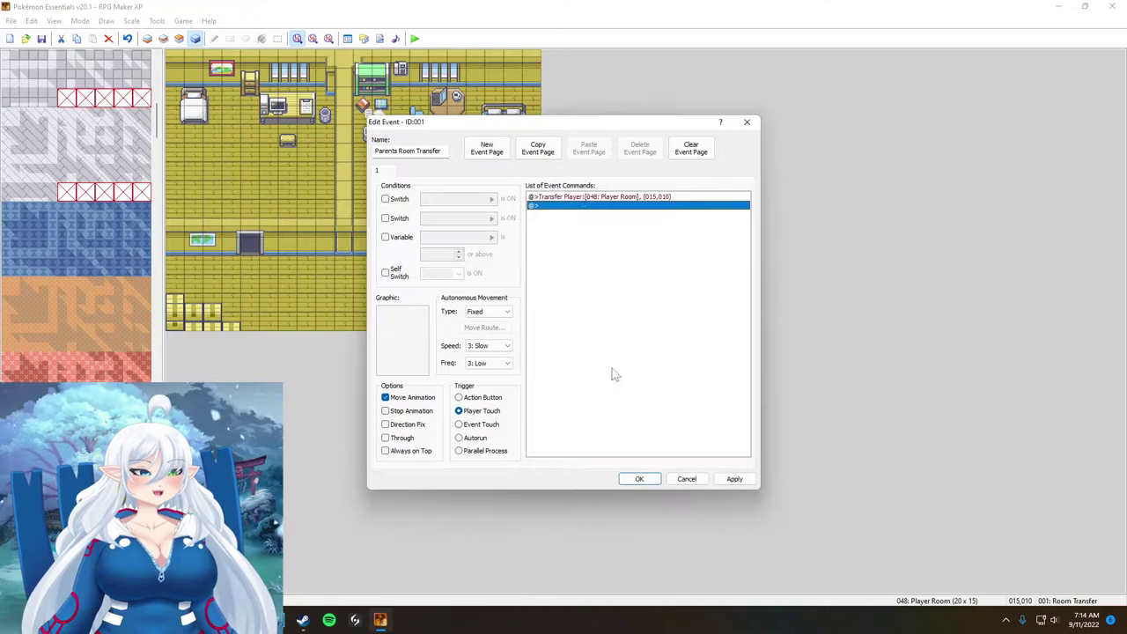
pyautogui.doubleClick(590, 206)
pyautogui.click(597, 232)
pyautogui.press('Escape')
pyautogui.press('Escape')
pyautogui.click(606, 199)
pyautogui.press('Delete')
# Step: Add a Transfer Player command to the Parents Room Transfer event targeting the right-hand bedroom's floor just above the doorway
pyautogui.doubleClick(605, 199)
pyautogui.click(605, 232)
pyautogui.click(693, 281)
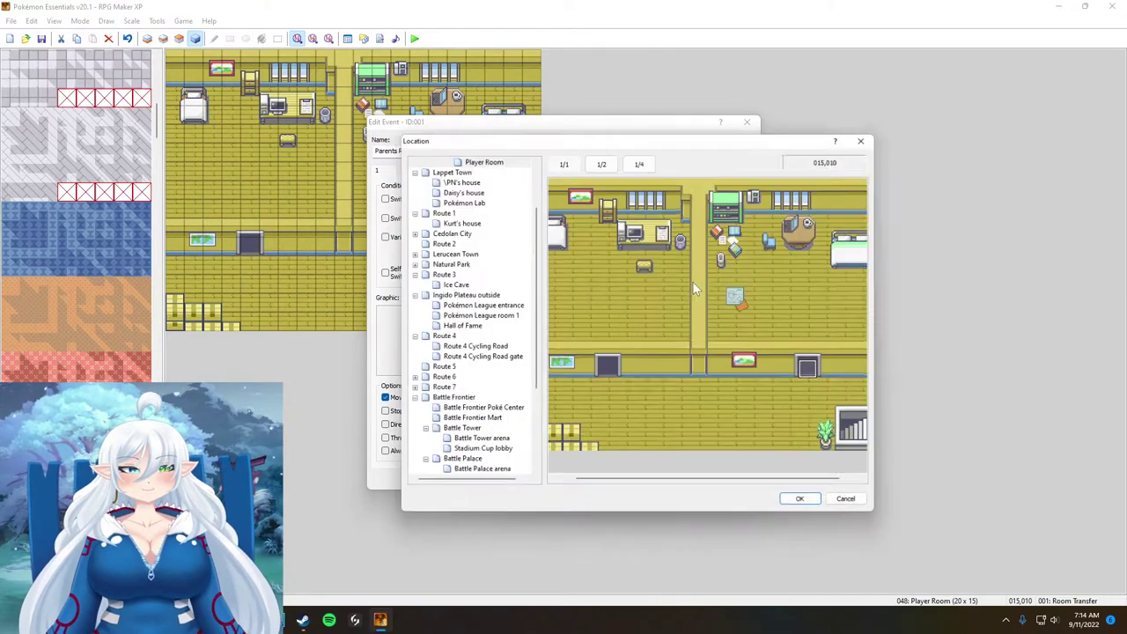
pyautogui.click(800, 340)
pyautogui.click(803, 499)
pyautogui.click(630, 395)
pyautogui.click(645, 480)
# Step: Save the project, start a new game to playtest the parents' bedroom doorway transfer, and close the game
pyautogui.click(414, 39)
pyautogui.click(526, 332)
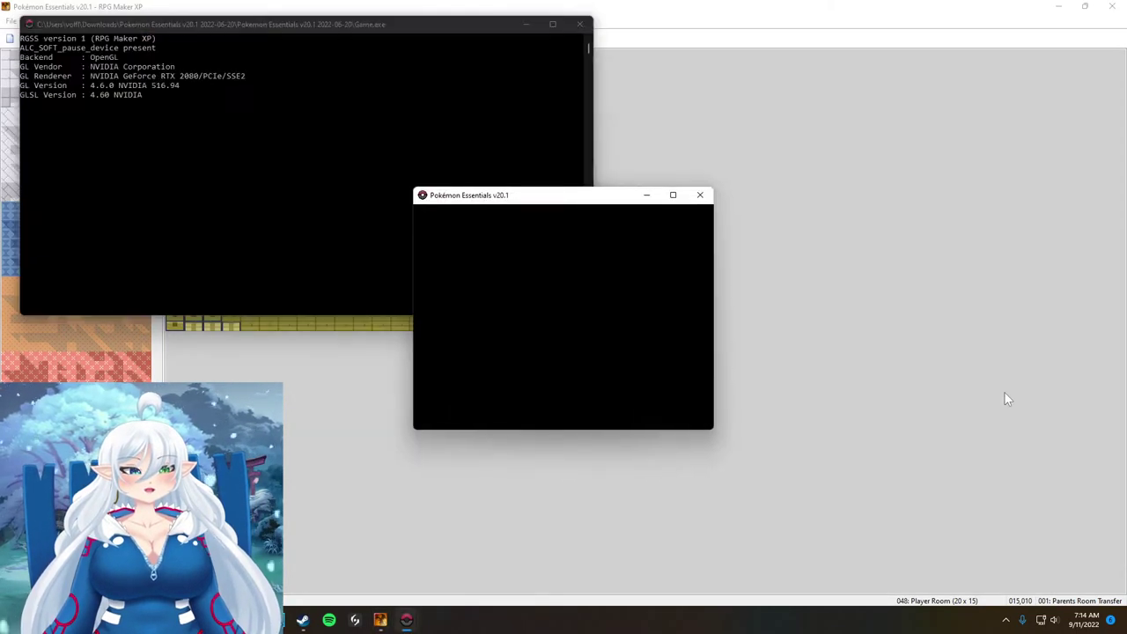
pyautogui.press('Return')
pyautogui.press('Right')
pyautogui.press('Left')
pyautogui.press('Up')
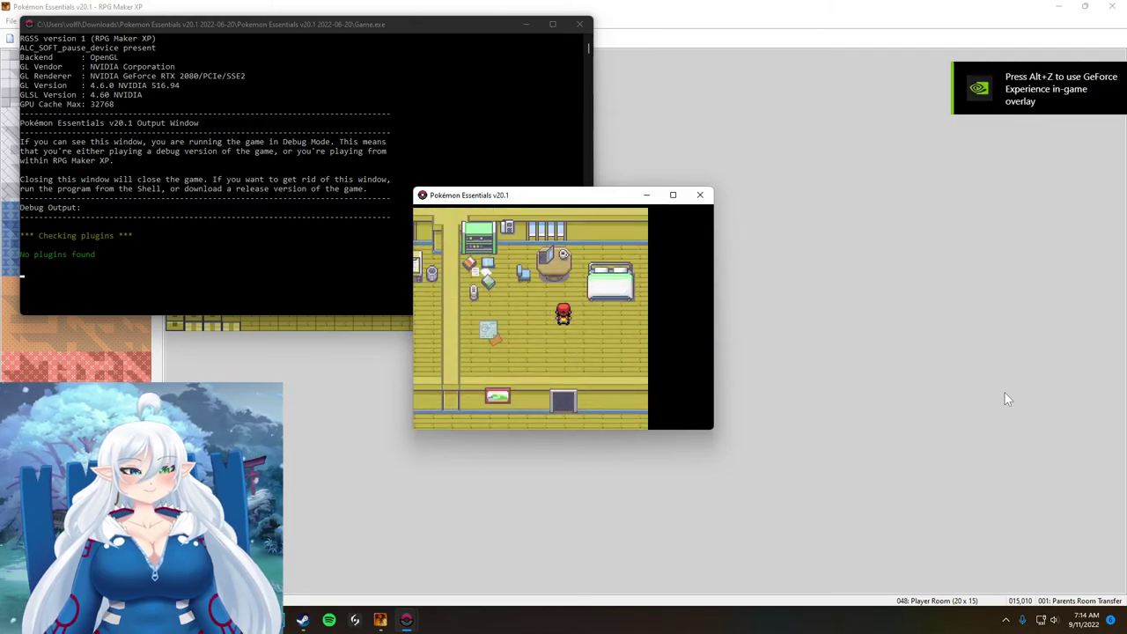
pyautogui.press('Down')
pyautogui.press('Down')
pyautogui.click(701, 195)
# Step: Create a Player Touch event named P Room Back Transfer at (015,008) that transfers the player to Player Room (015,010)
pyautogui.doubleClick(449, 205)
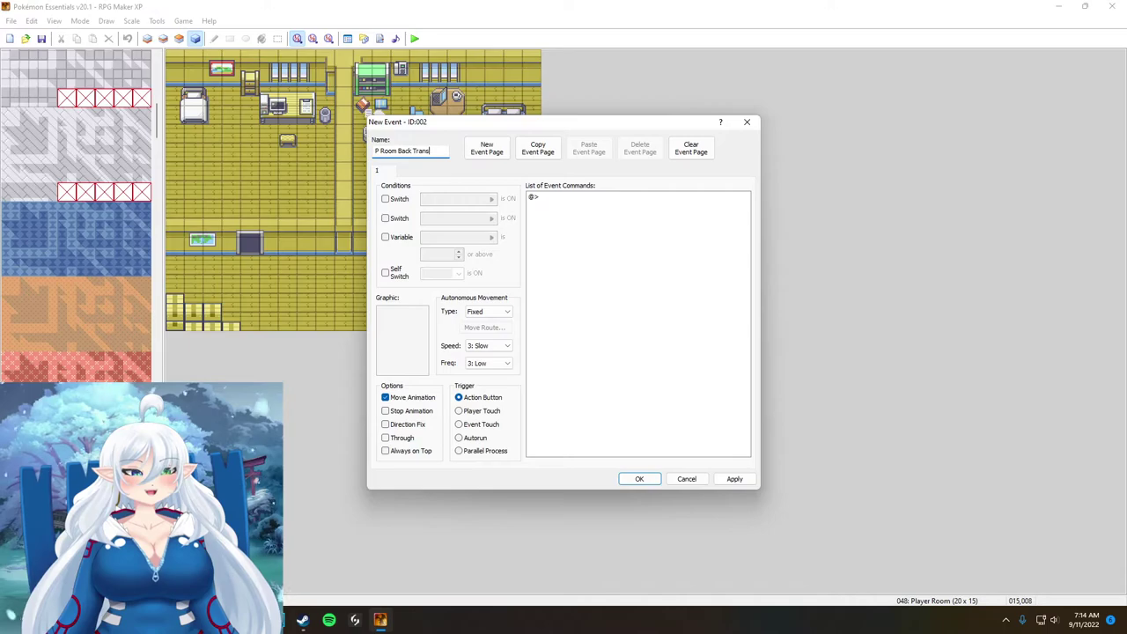
pyautogui.click(460, 411)
pyautogui.doubleClick(573, 197)
pyautogui.click(589, 231)
pyautogui.click(682, 279)
pyautogui.click(816, 375)
pyautogui.click(805, 505)
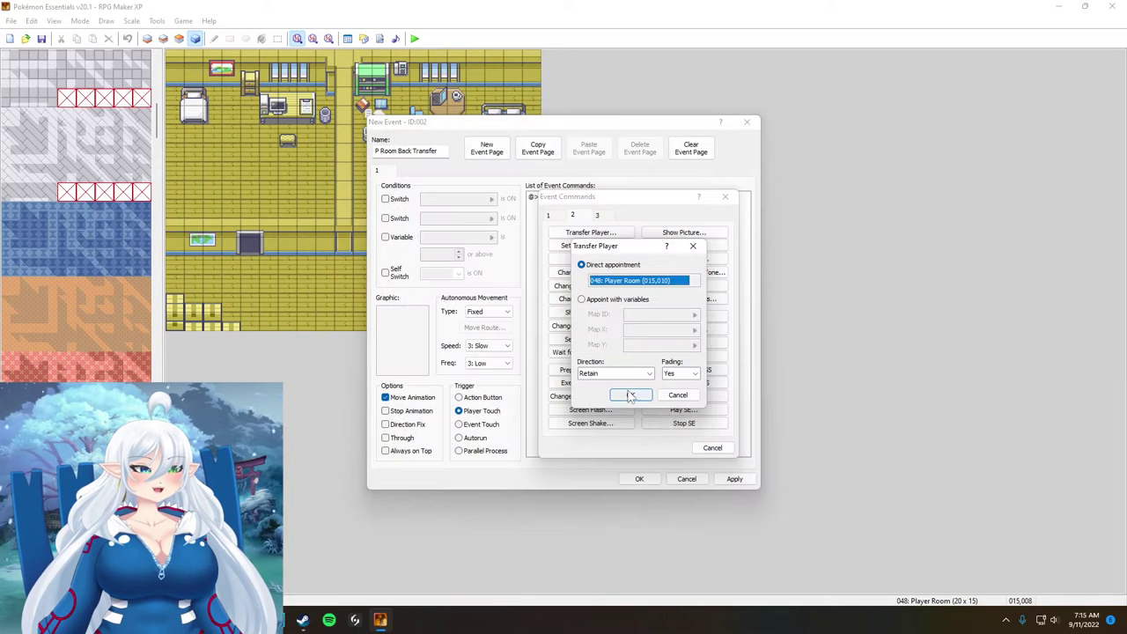
pyautogui.click(631, 393)
pyautogui.click(639, 479)
# Step: Playtest going upstairs and through the parents' bedroom doorway in both directions in a new game, and close the game
pyautogui.press('F12')
pyautogui.press('Return')
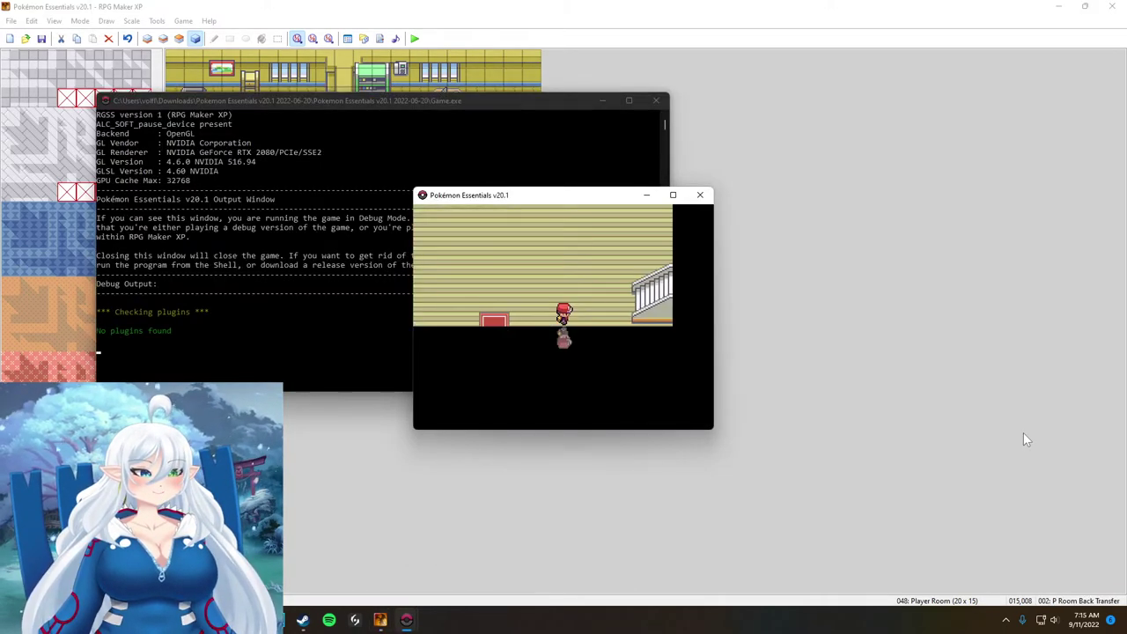
pyautogui.press('Up')
pyautogui.press('Left')
pyautogui.press('Up')
pyautogui.press('Down')
pyautogui.press('Up')
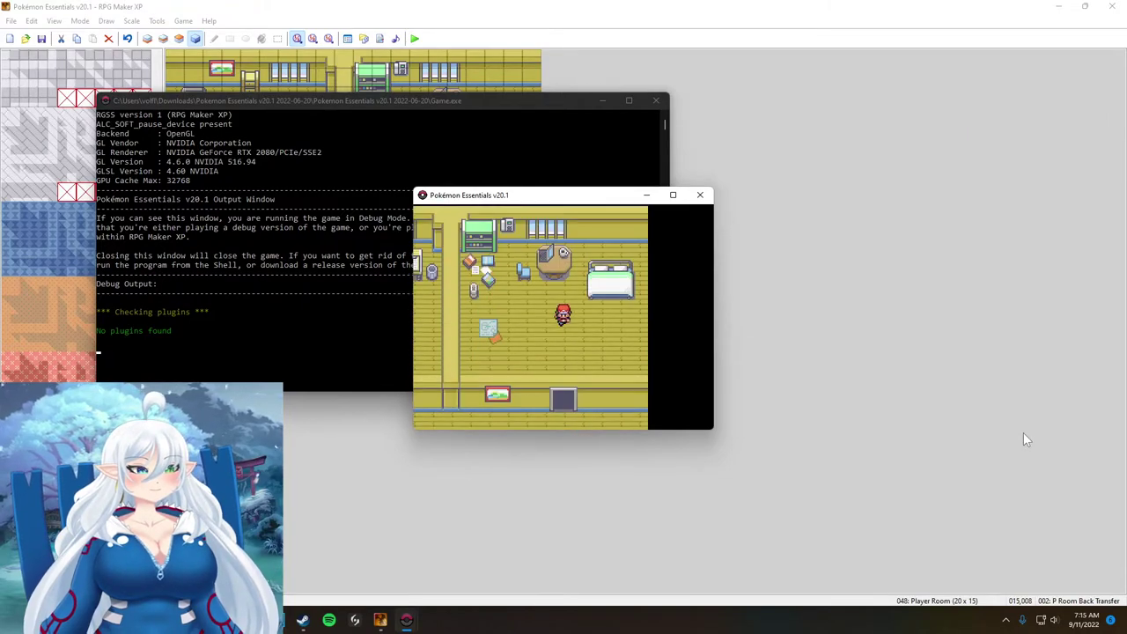
pyautogui.press('Down')
pyautogui.press('Right')
pyautogui.press('Down')
pyautogui.click(1023, 433)
pyautogui.click(406, 620)
pyautogui.click(514, 518)
# Step: Create an event beside Player Room's staircase at (019,013) with a Transfer Player command targeting Player House near its stairs
pyautogui.doubleClick(532, 303)
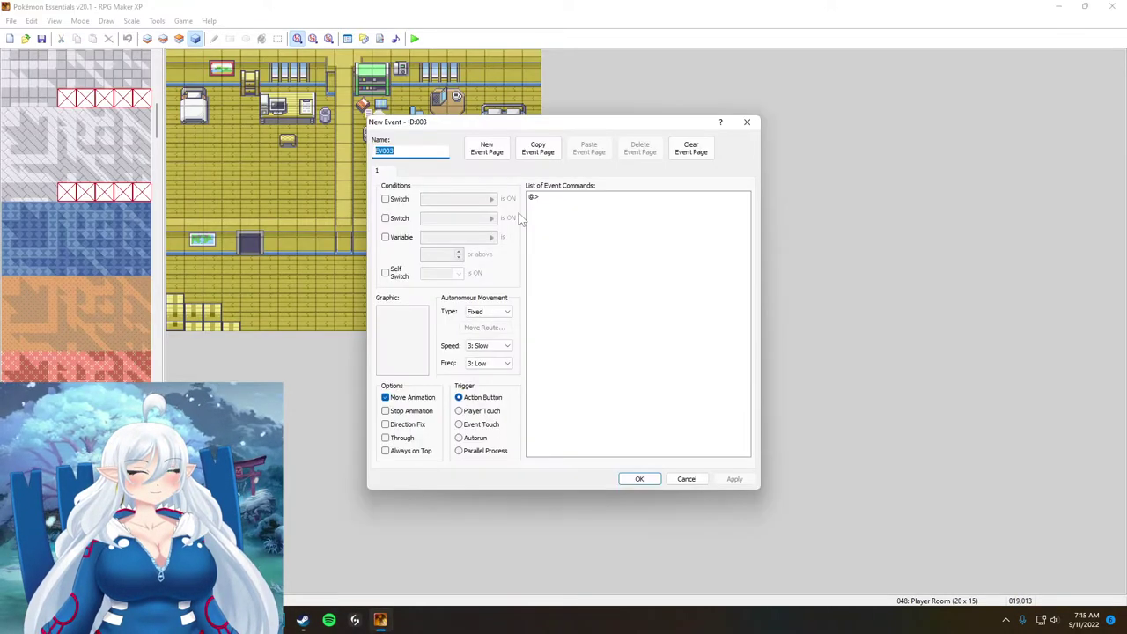
pyautogui.doubleClick(540, 196)
pyautogui.click(579, 232)
pyautogui.click(689, 284)
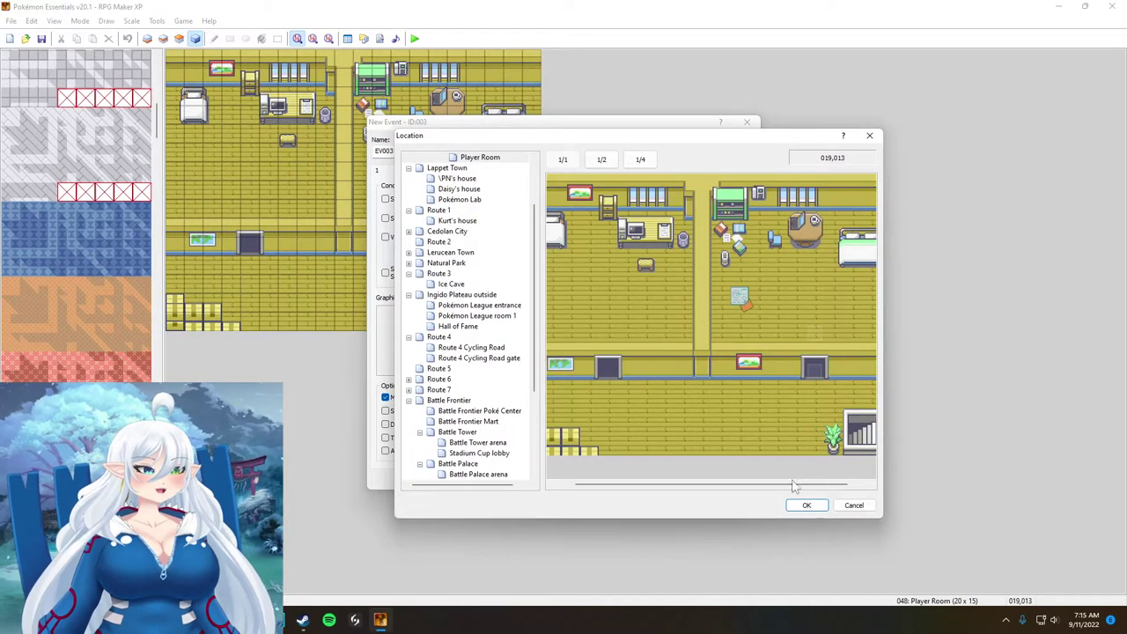
pyautogui.moveTo(796, 485); pyautogui.dragTo(821, 486)
pyautogui.scroll(3, 467, 210)
pyautogui.click(469, 220)
pyautogui.click(847, 431)
pyautogui.click(807, 505)
pyautogui.click(632, 391)
pyautogui.click(641, 478)
# Step: Save and playtest the stairs back down to Player House, walk to the kitchen sink, and close the game
pyautogui.click(415, 39)
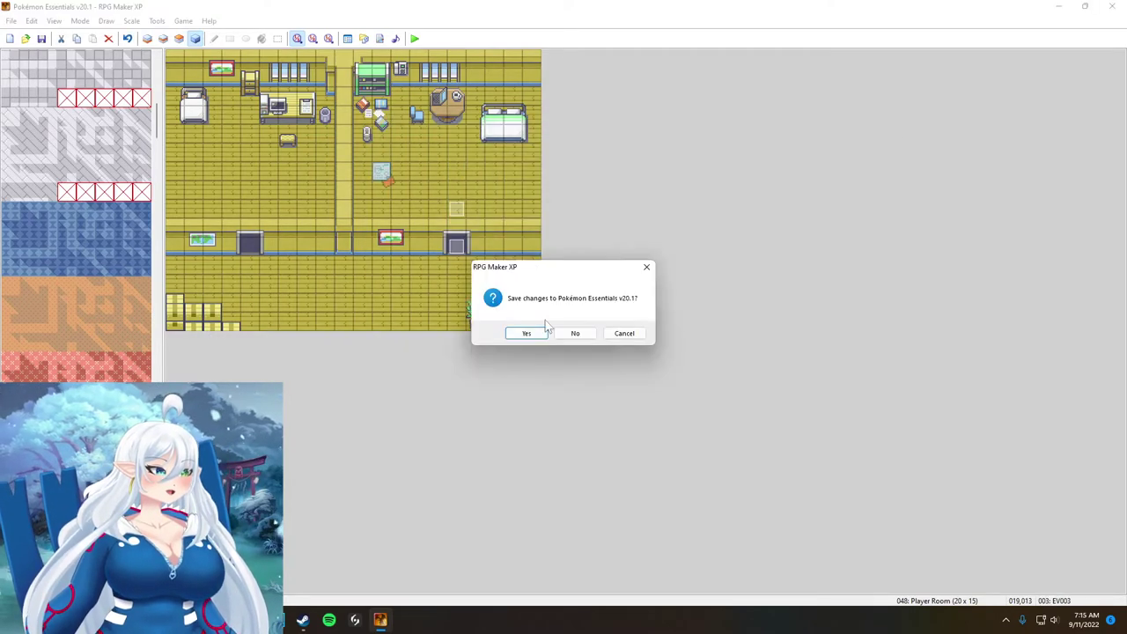
pyautogui.click(528, 332)
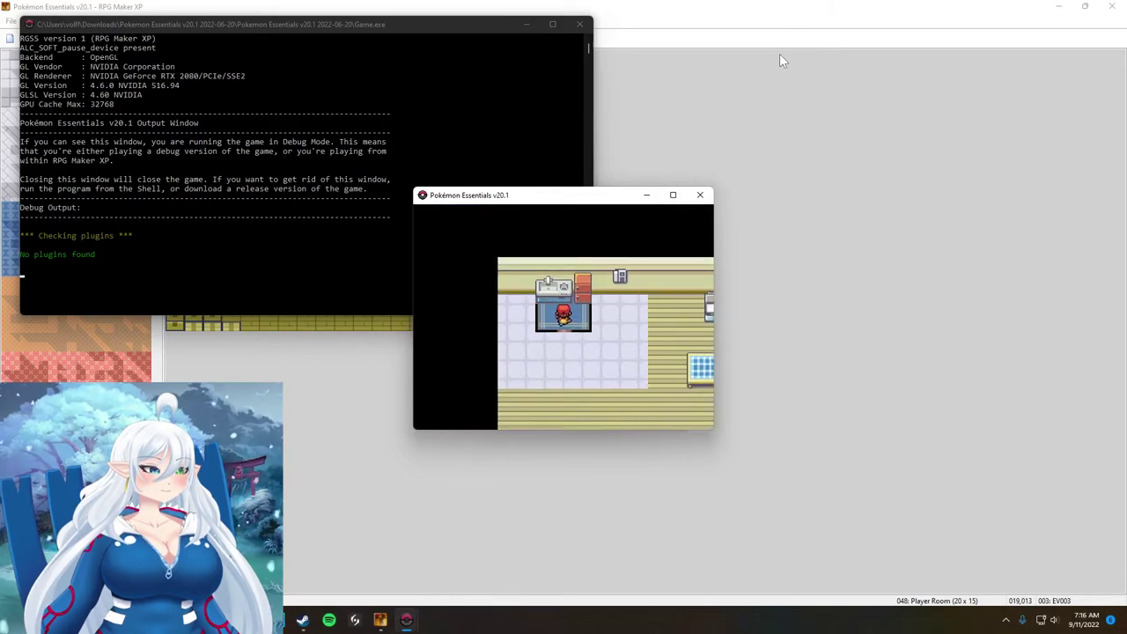
pyautogui.click(700, 194)
# Step: Paint white kitchen floor tiles over the rug below the sink on Player House's bottom layer
pyautogui.click(221, 114)
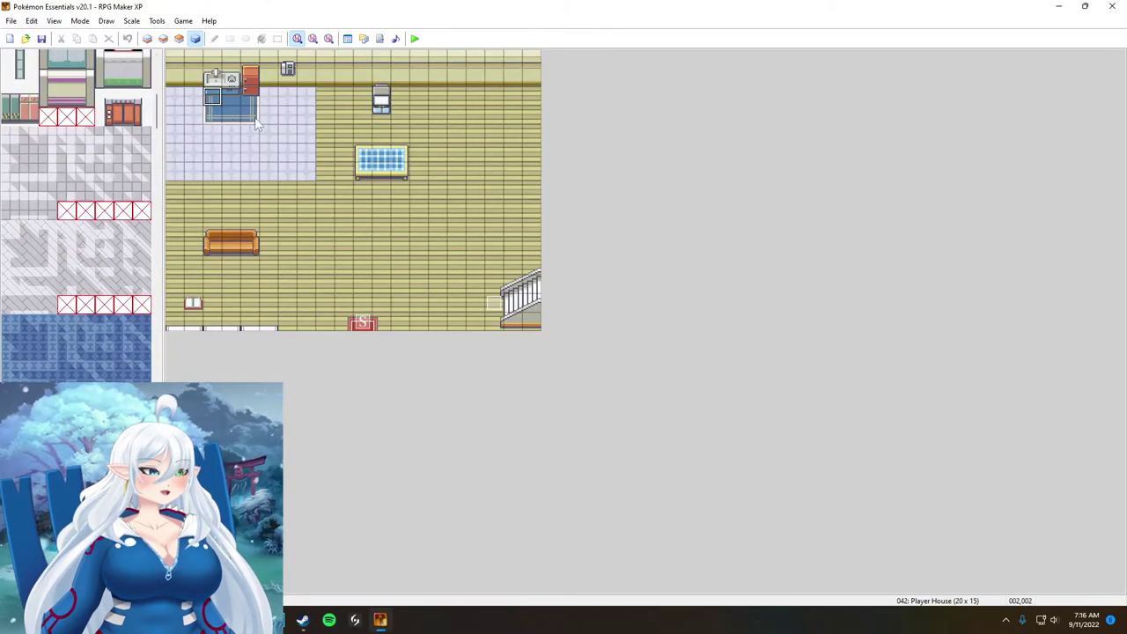
pyautogui.scroll(15, 45, 268)
pyautogui.click(147, 40)
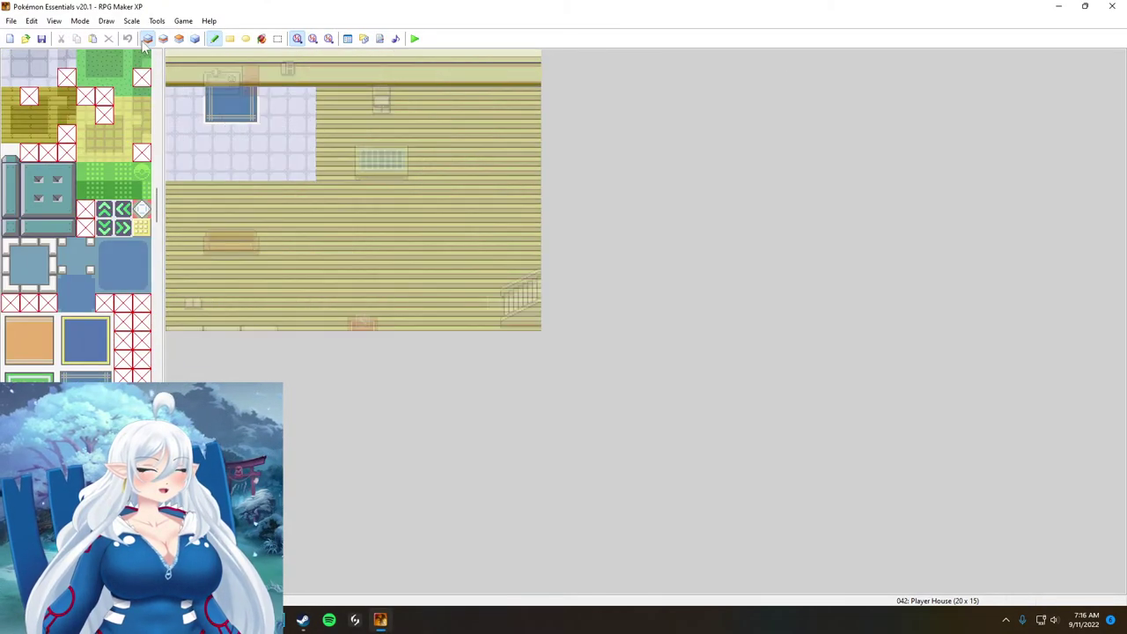
pyautogui.scroll(3, 29, 251)
pyautogui.moveTo(221, 105); pyautogui.dragTo(220, 112)
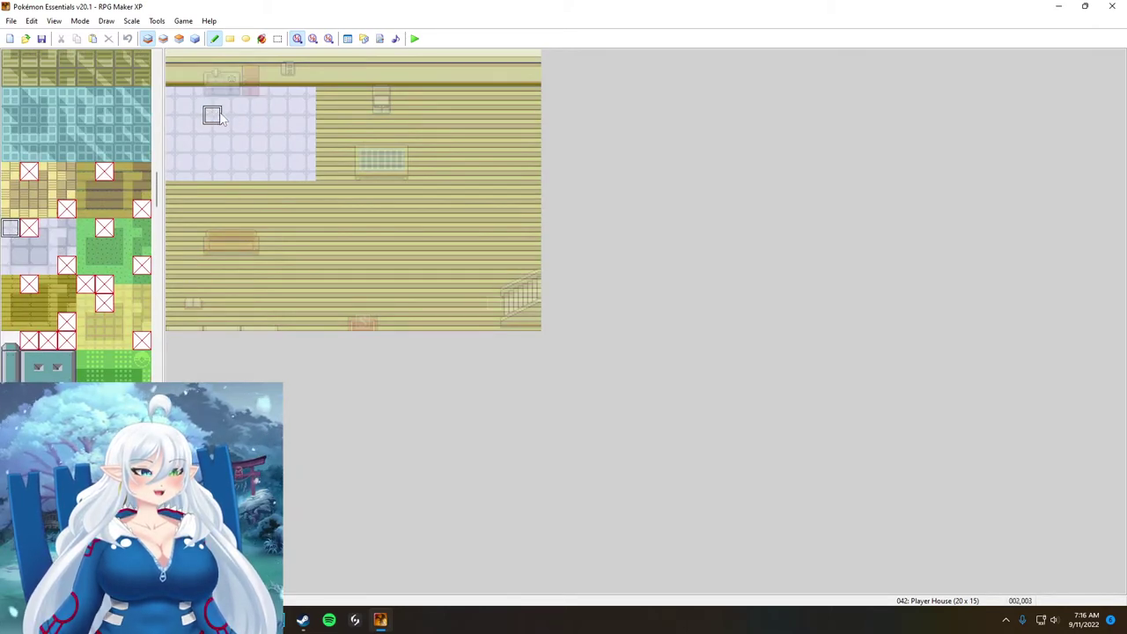
# Step: Try the dark blue yellow-bordered rug below the kitchen sink, undo it, and choose the grey-blue cream-bordered rug for the bottom layer
pyautogui.click(164, 39)
pyautogui.scroll(-5, 62, 180)
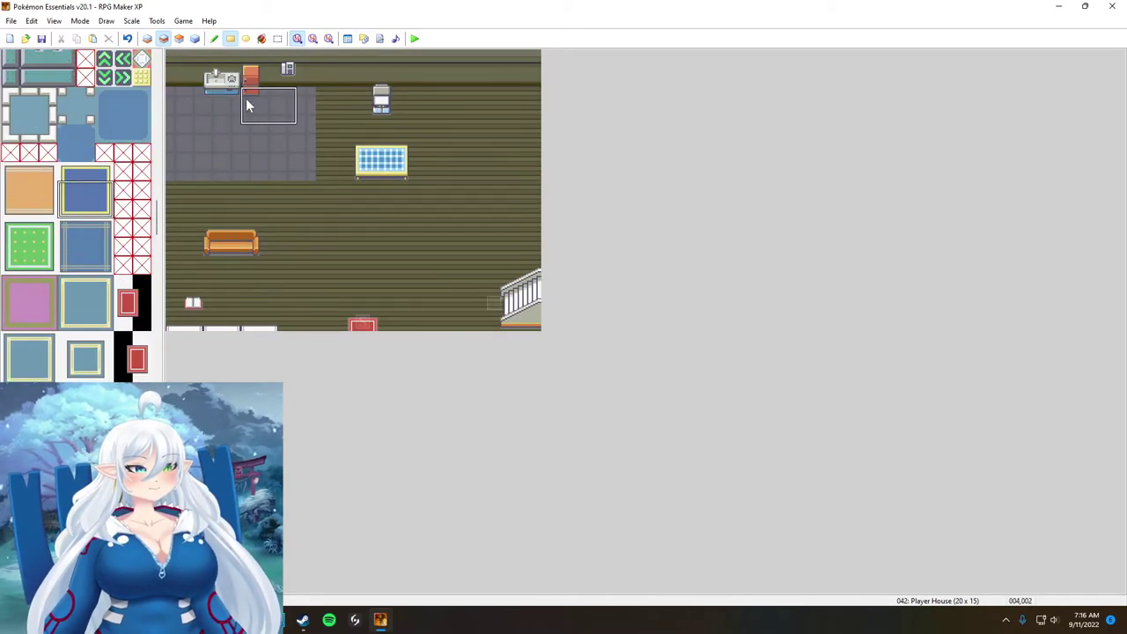
pyautogui.click(147, 39)
pyautogui.click(244, 113)
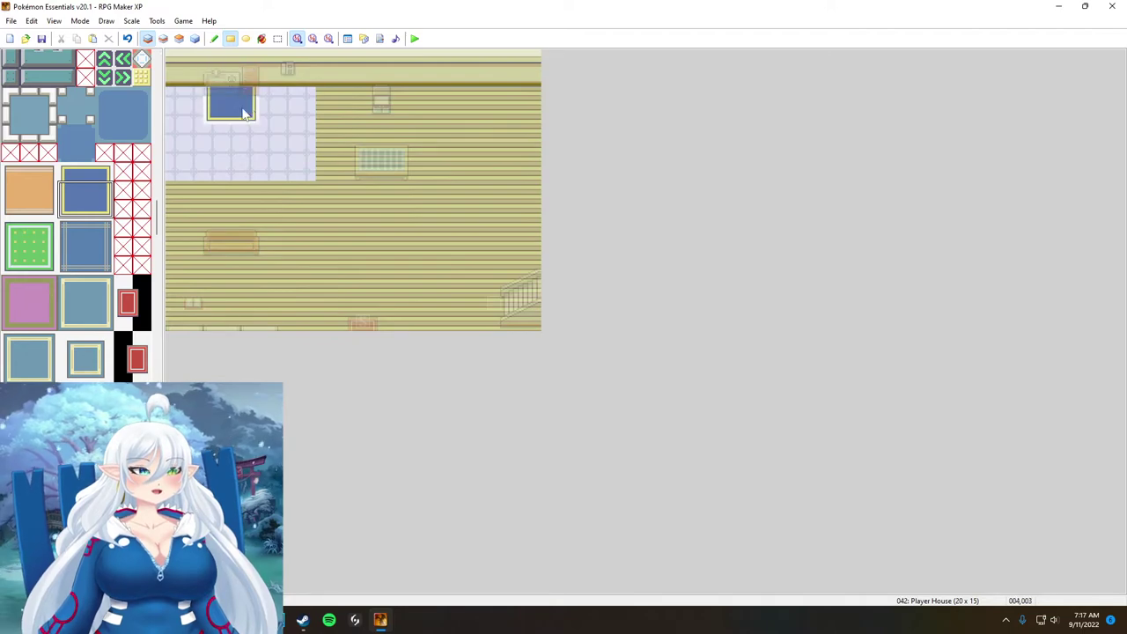
pyautogui.hotkey('ctrl', 'z')
pyautogui.click(109, 321)
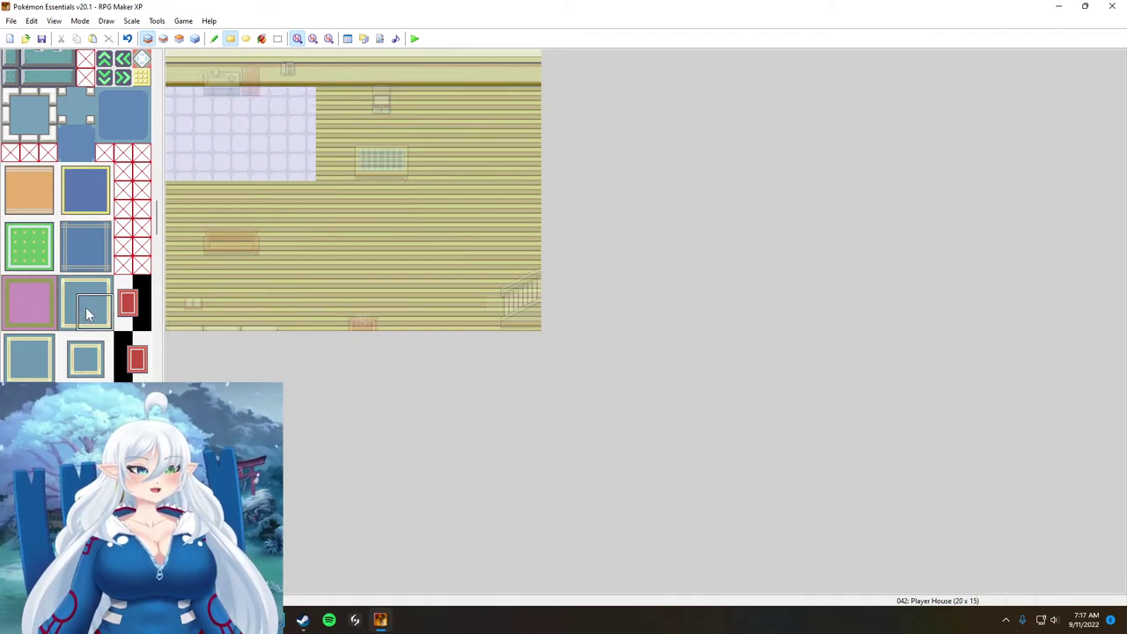
# Step: Playtest Player House by walking around the living room and the kitchen rug, and close the game
pyautogui.click(414, 38)
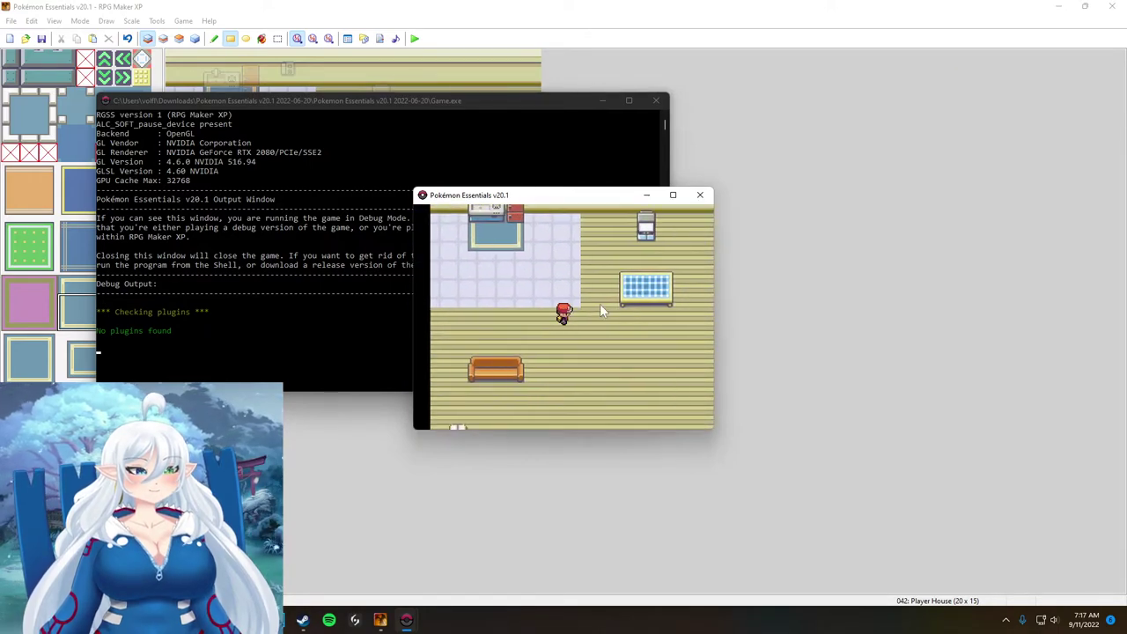
pyautogui.press('Up')
pyautogui.press('Left')
pyautogui.press('Right')
pyautogui.press('Down')
pyautogui.press('Right')
pyautogui.press('Left')
pyautogui.press('Up')
pyautogui.press('Down')
pyautogui.press('Left')
pyautogui.press('Up')
pyautogui.click(700, 196)
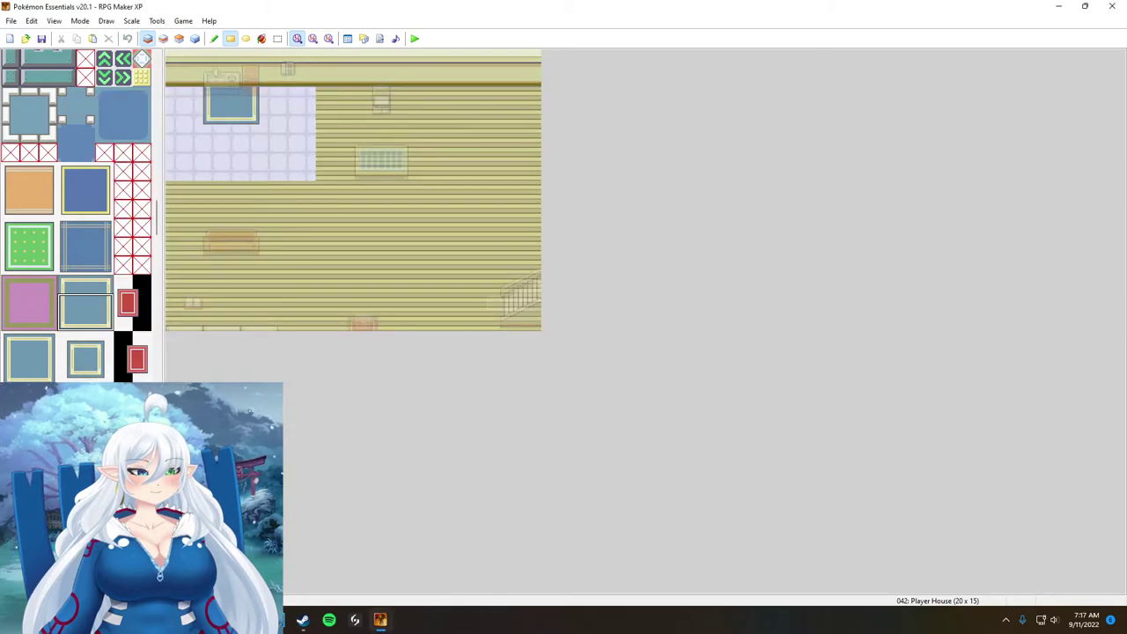
# Step: Create a Player Touch event on Player Room's left doorway (004,010) transferring to (004,008), and add another event at (004,008)
pyautogui.click(79, 449)
pyautogui.click(196, 39)
pyautogui.doubleClick(250, 245)
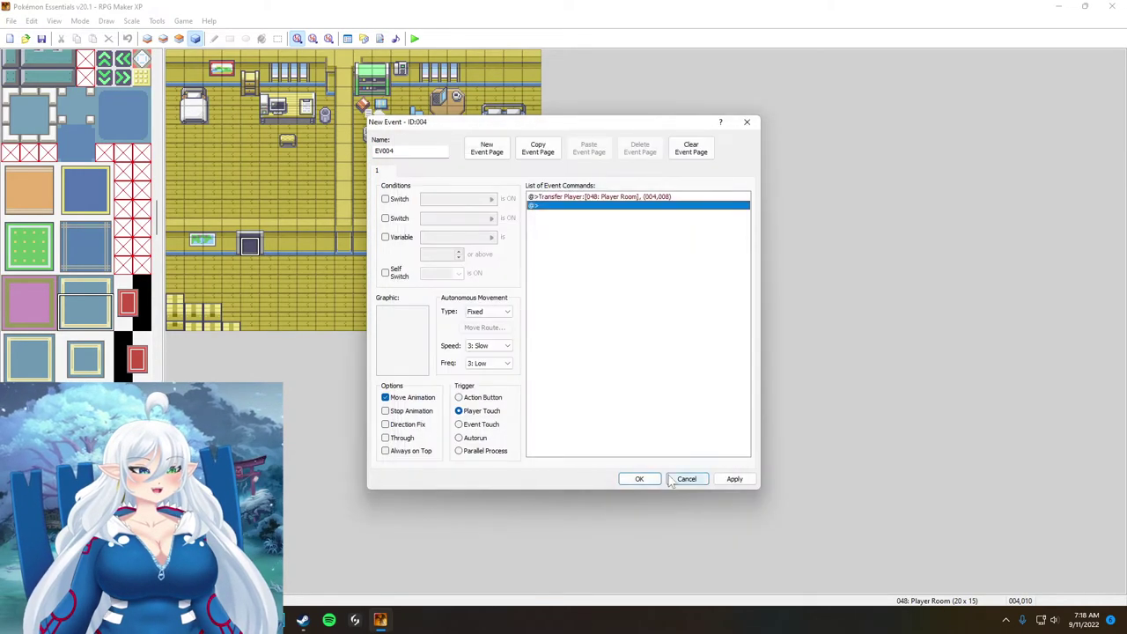
pyautogui.click(639, 478)
pyautogui.doubleClick(250, 208)
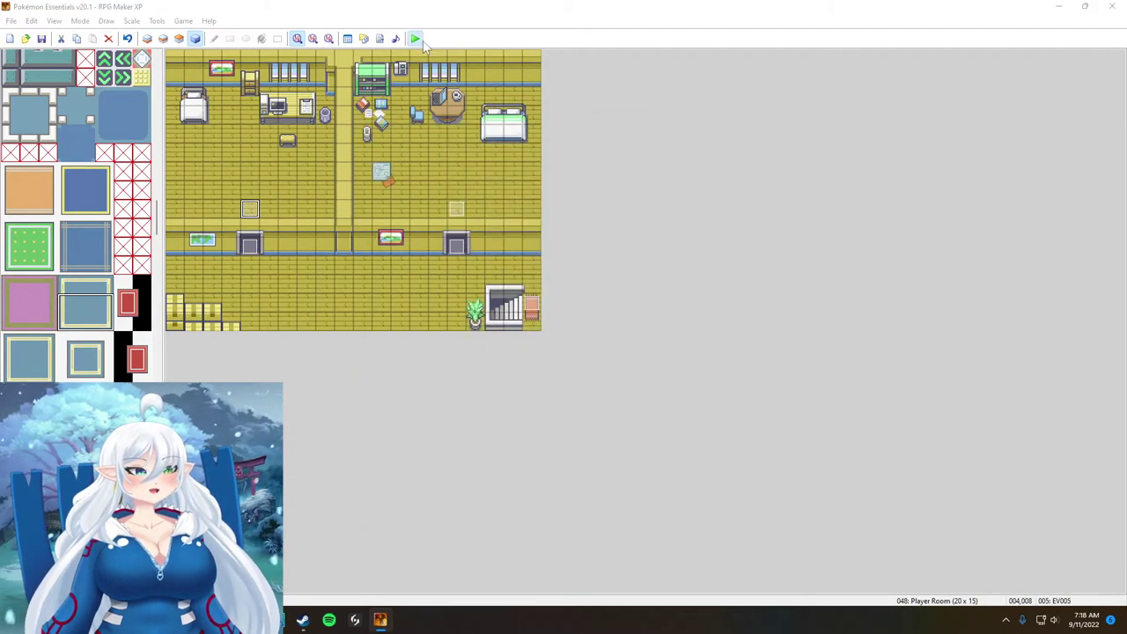
# Step: Playtest the left bedroom doorway from the upstairs hallway, try walking back out, and close the game
pyautogui.click(415, 39)
pyautogui.press('Return')
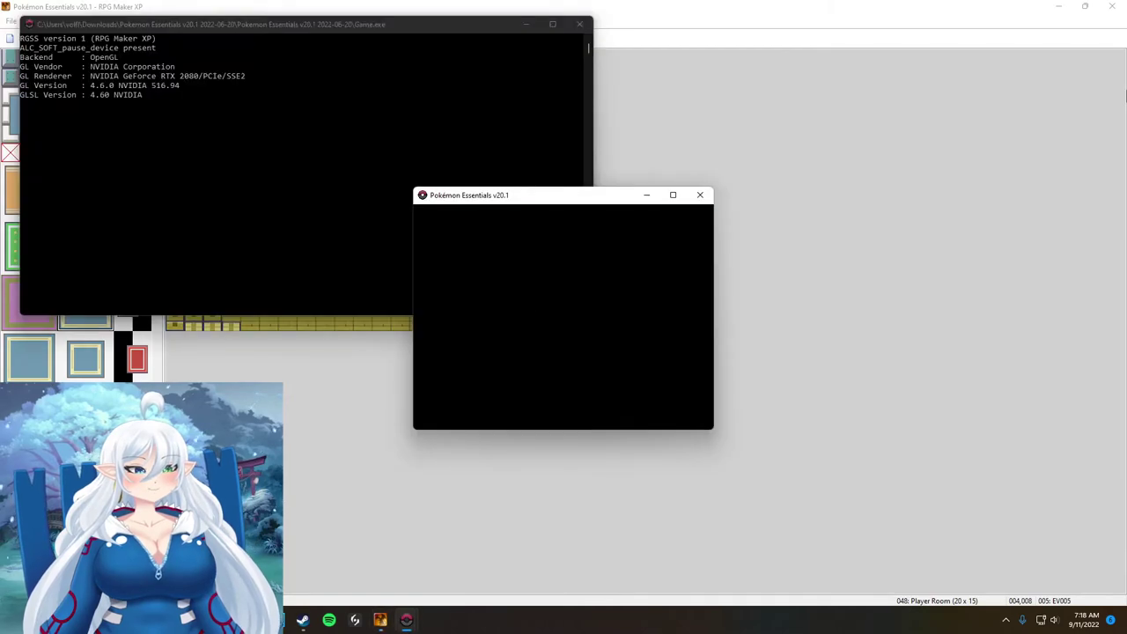
pyautogui.press('Return')
pyautogui.press('Right')
pyautogui.press('Up')
pyautogui.press('Left')
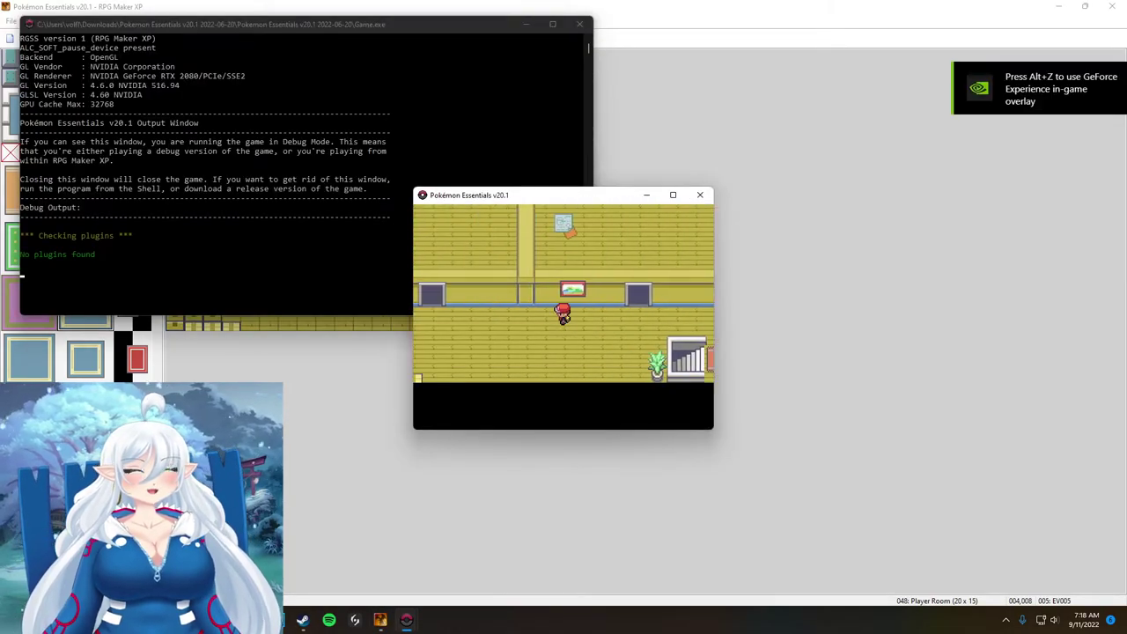
pyautogui.press('Up')
pyautogui.press('Right')
pyautogui.press('Up')
pyautogui.press('Down')
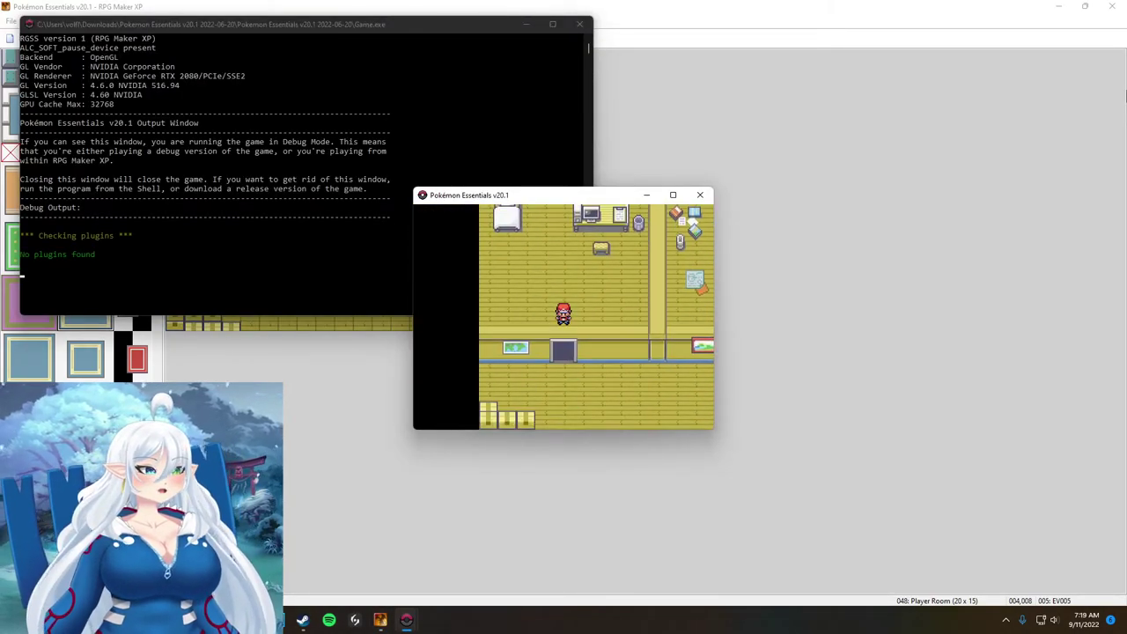
pyautogui.press('Up')
pyautogui.click(700, 195)
# Step: Give the left bedroom's exit event at (004,008) a Transfer Player command to Player Room (004,010)
pyautogui.doubleClick(250, 209)
pyautogui.doubleClick(625, 198)
pyautogui.click(725, 196)
pyautogui.rightClick(574, 201)
pyautogui.click(608, 214)
pyautogui.click(590, 231)
pyautogui.click(638, 284)
pyautogui.click(806, 505)
pyautogui.click(638, 407)
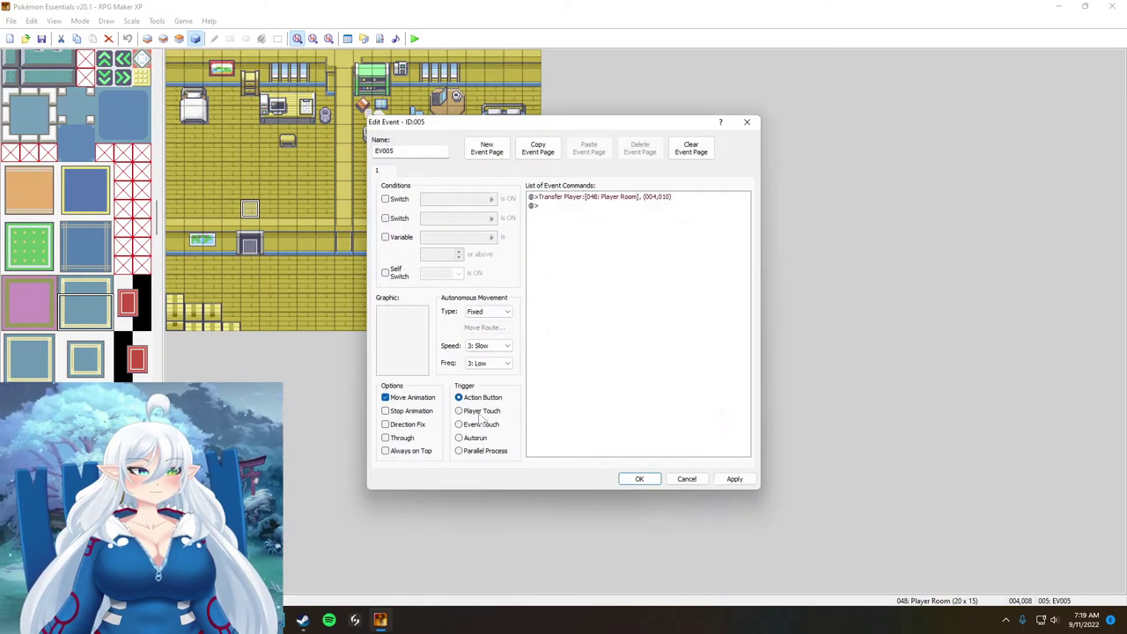
pyautogui.click(629, 480)
# Step: Save and playtest the left bedroom's entrance and exit in a new game, walk around upstairs, and close the game
pyautogui.click(415, 39)
pyautogui.click(526, 332)
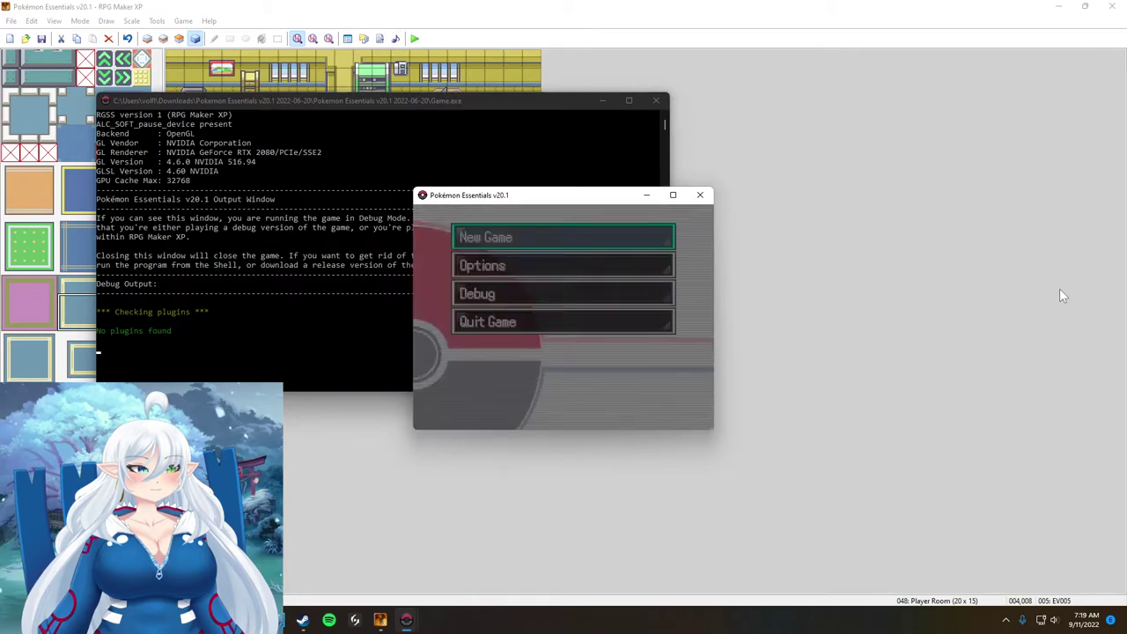
pyautogui.press('Return')
pyautogui.press('Right')
pyautogui.press('Left')
pyautogui.press('Up')
pyautogui.press('Down')
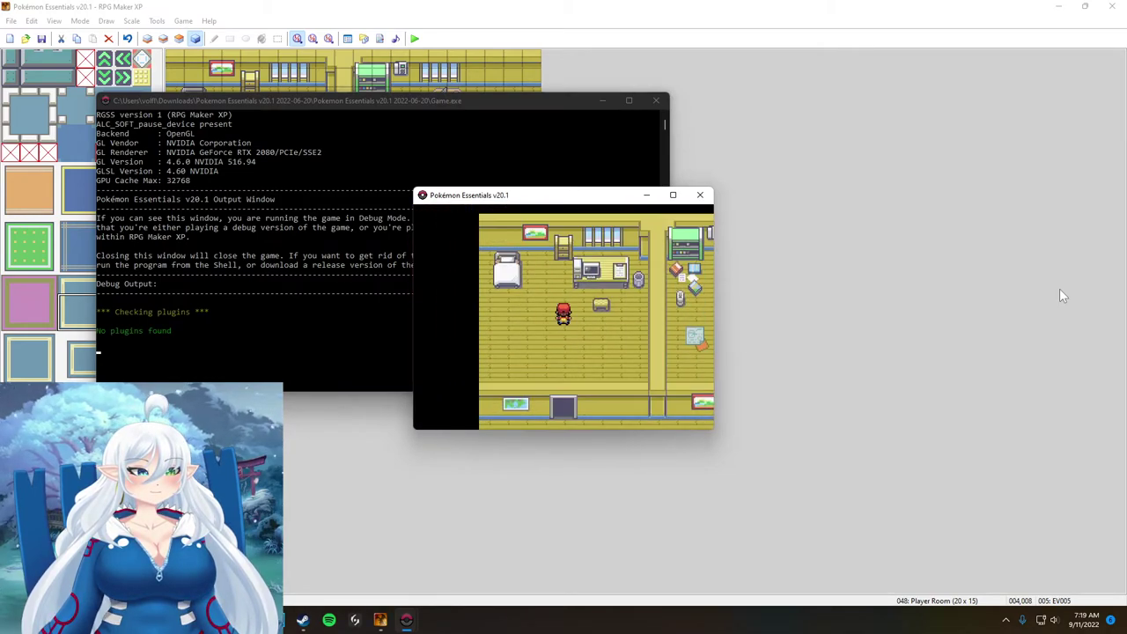
pyautogui.press('Right')
pyautogui.press('Up')
pyautogui.press('Left')
pyautogui.press('Right')
pyautogui.press('Left')
pyautogui.press('Right')
pyautogui.click(699, 196)
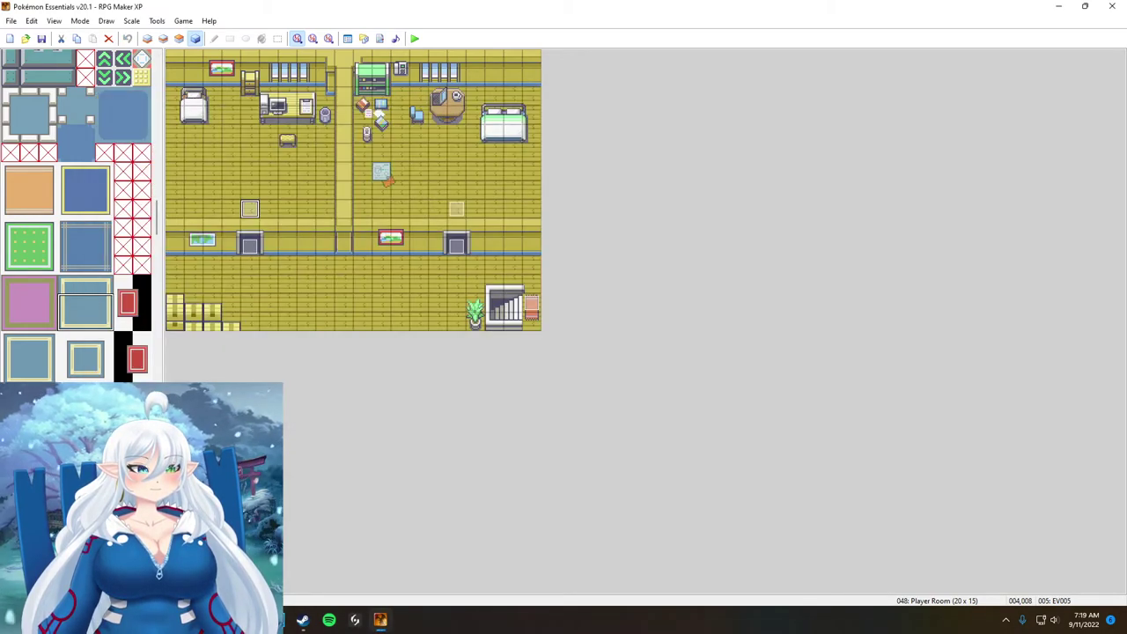
# Step: Rename the Starting Area map to Costume Room
pyautogui.click(70, 476)
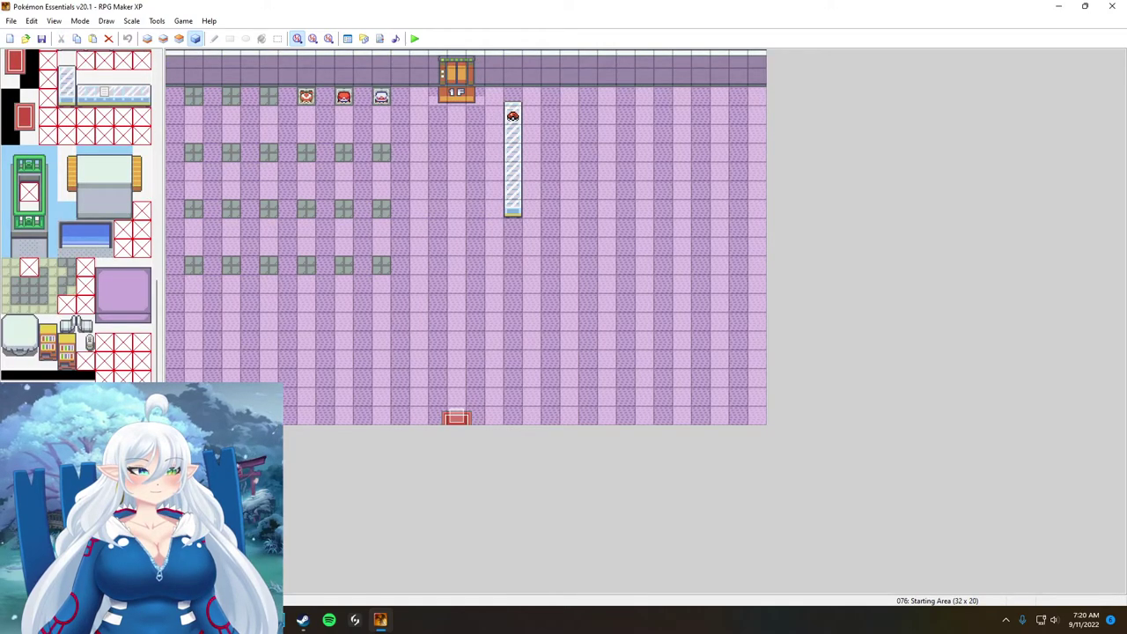
pyautogui.press('space')
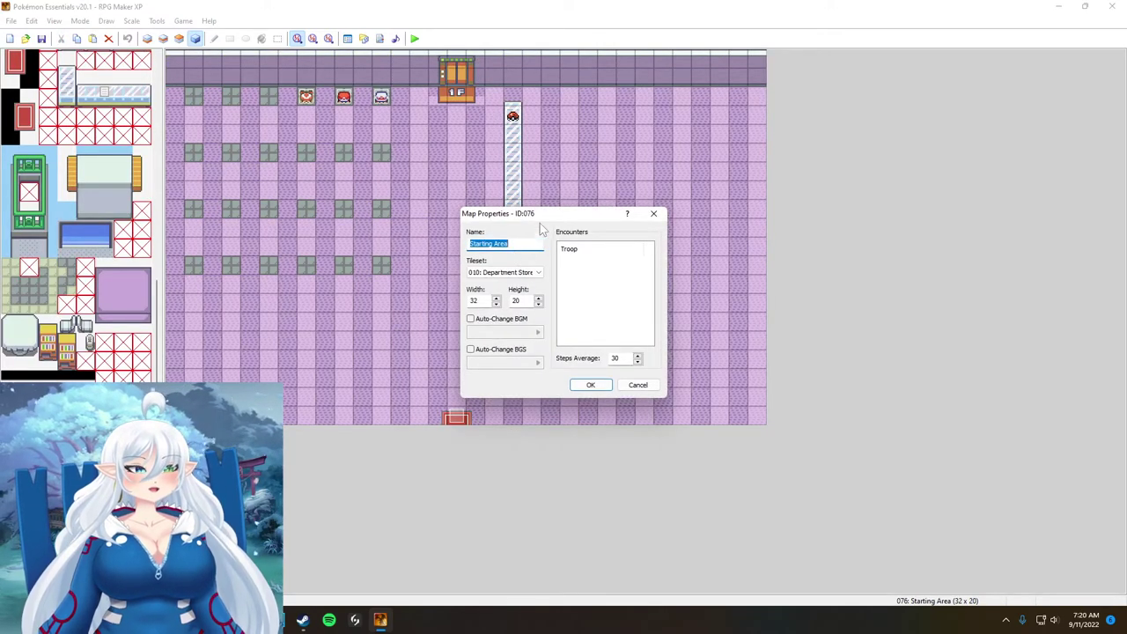
pyautogui.write('Costum')
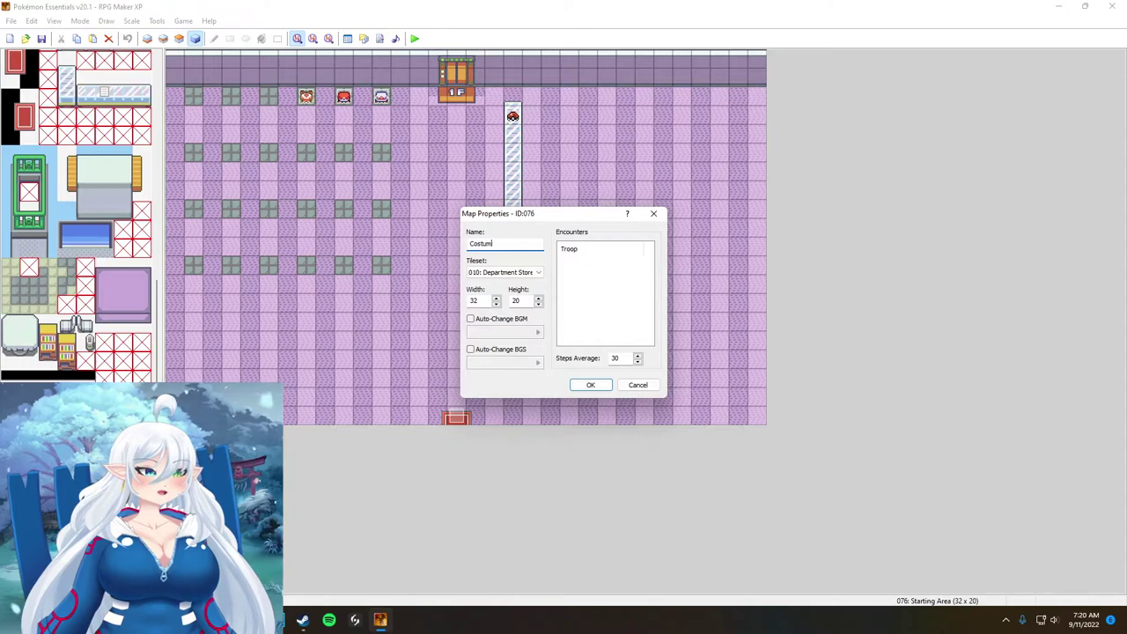
pyautogui.write('e Room')
pyautogui.press('Return')
# Step: Create an event named Character Change Room on Player Room's ladder at (004,001) with a Yes/No Show Choices command
pyautogui.click(70, 476)
pyautogui.click(248, 99)
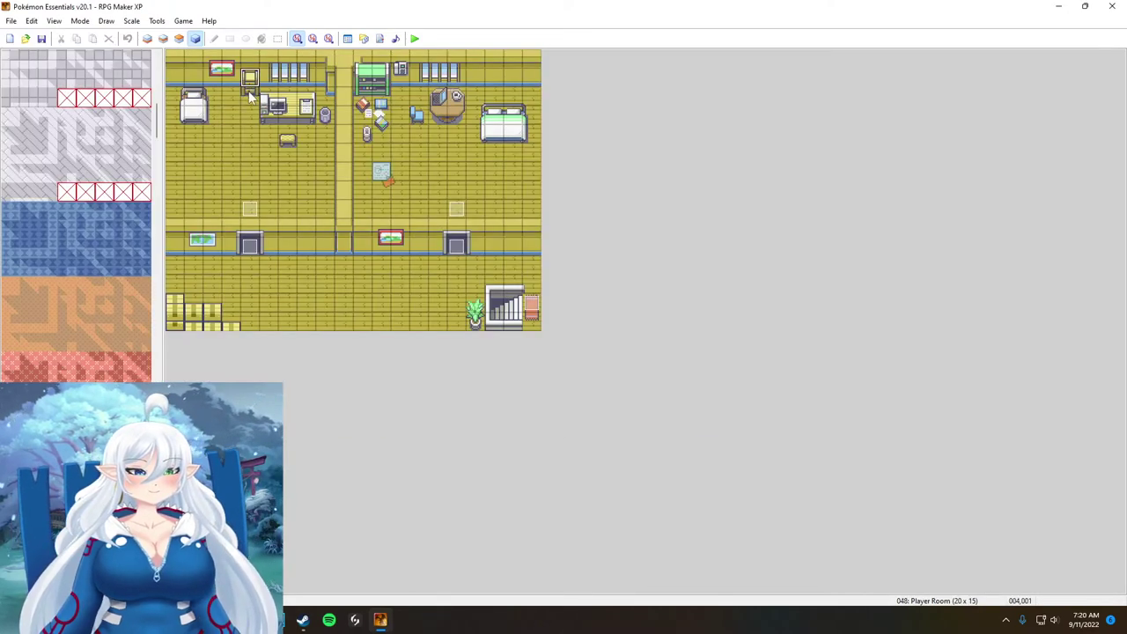
pyautogui.doubleClick(268, 103)
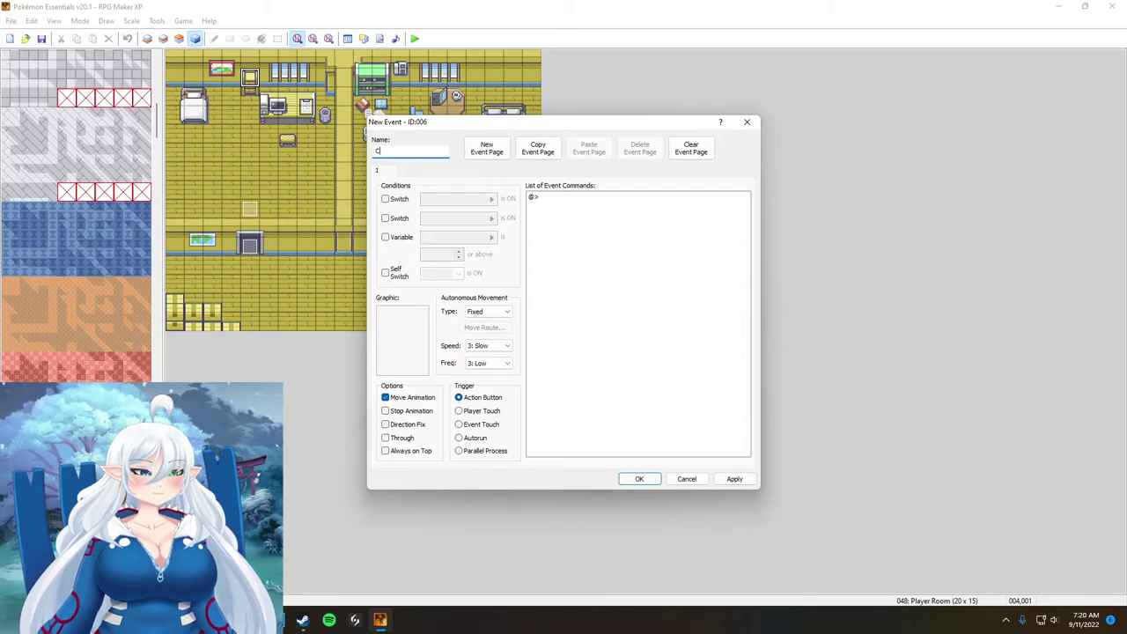
pyautogui.doubleClick(580, 199)
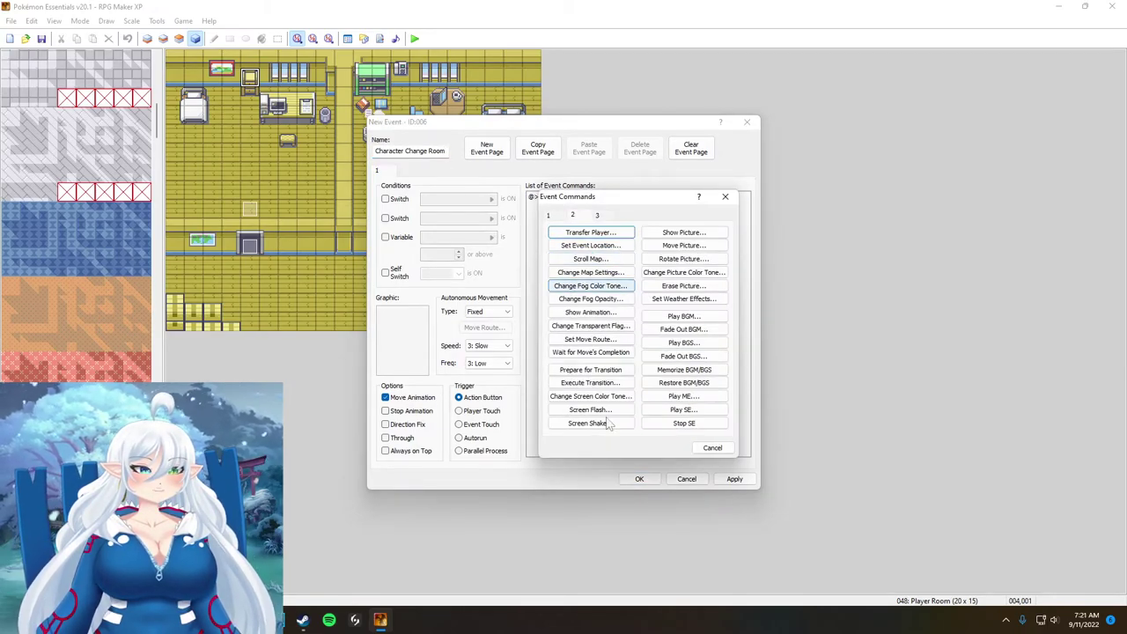
pyautogui.click(548, 215)
pyautogui.click(590, 246)
pyautogui.click(652, 391)
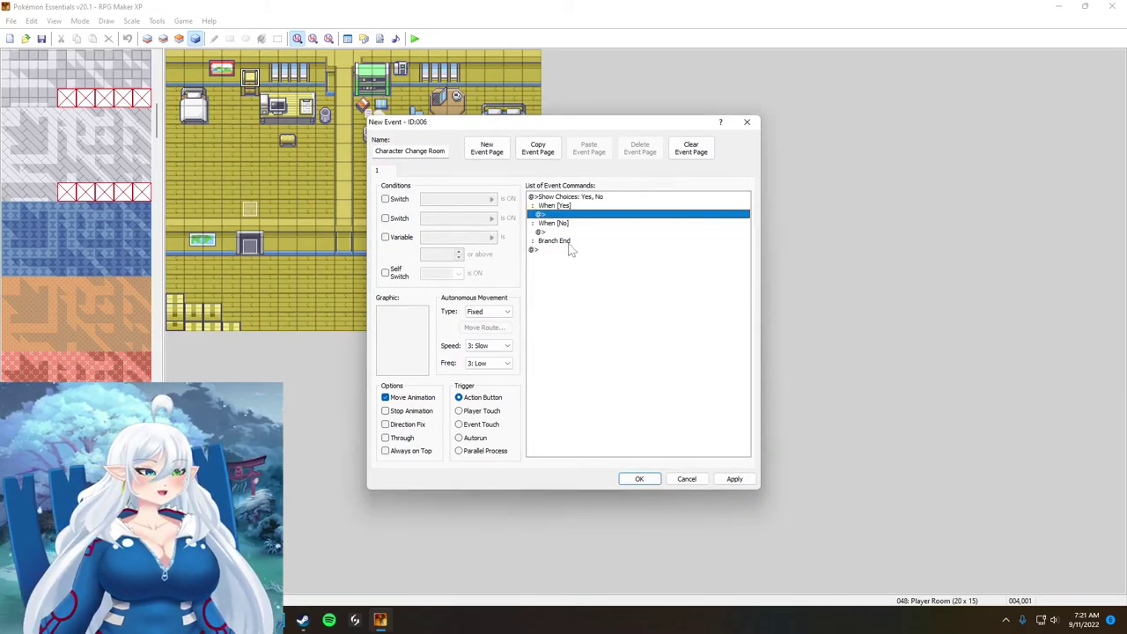
# Step: Add a Transfer Player command to Costume Room (015,002) under the Yes choice of the Character Change Room event
pyautogui.doubleClick(555, 244)
pyautogui.click(574, 216)
pyautogui.click(591, 233)
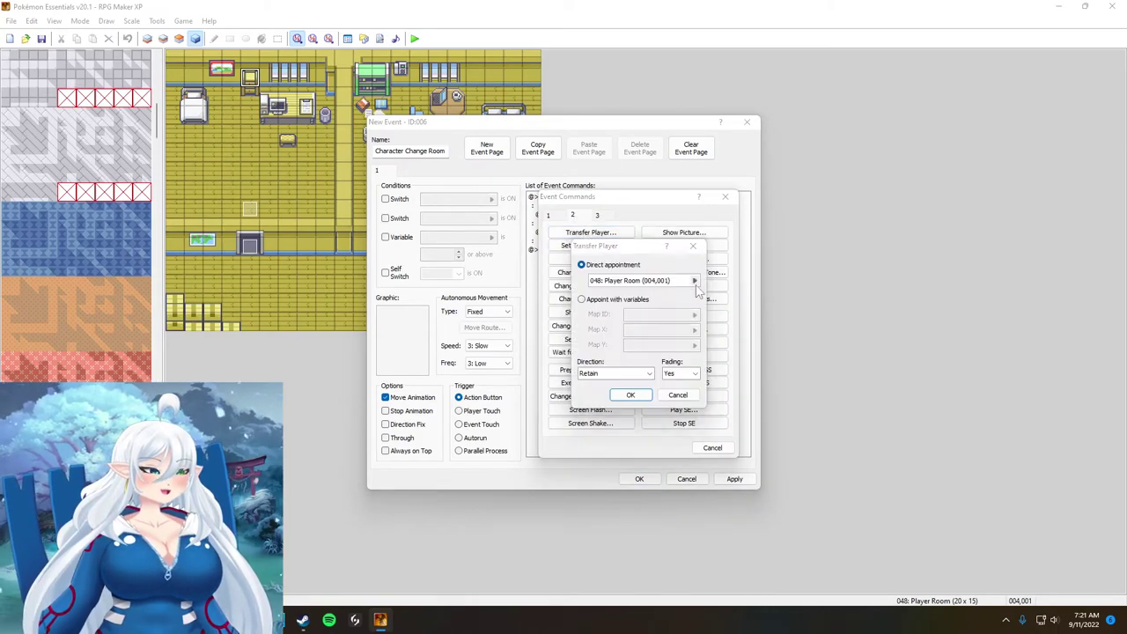
pyautogui.click(695, 280)
pyautogui.scroll(2, 484, 236)
pyautogui.click(482, 219)
pyautogui.doubleClick(836, 220)
pyautogui.click(630, 396)
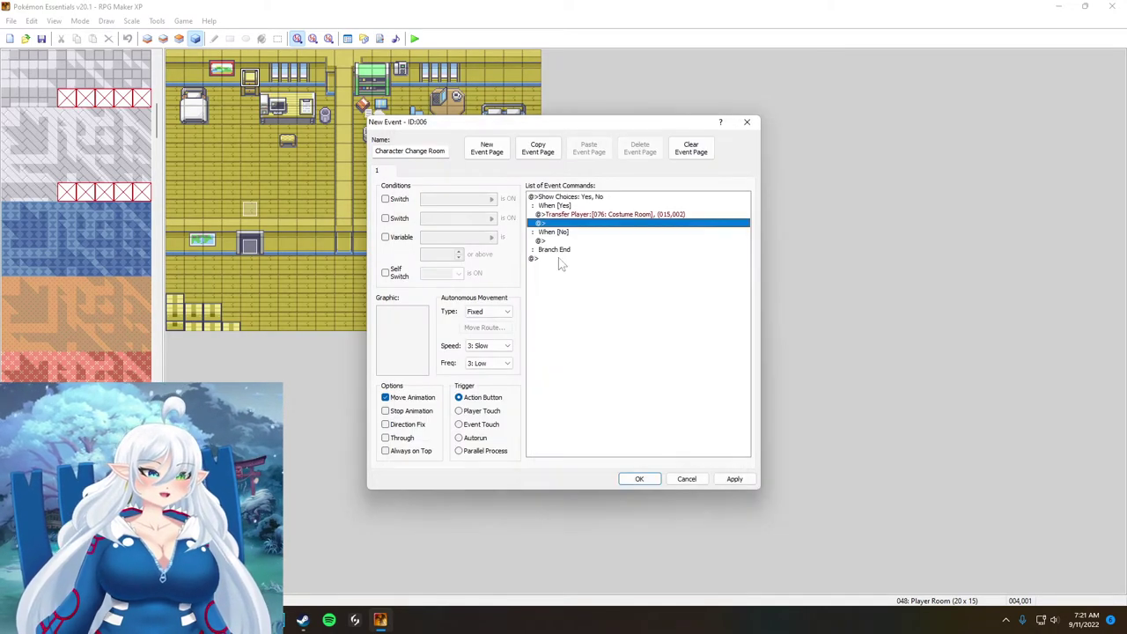
# Step: Change the Yes branch's transfer destination to Costume Room (015,019)
pyautogui.doubleClick(581, 214)
pyautogui.click(713, 447)
pyautogui.rightClick(622, 214)
pyautogui.click(636, 222)
pyautogui.click(713, 448)
pyautogui.rightClick(598, 214)
pyautogui.click(632, 234)
pyautogui.click(792, 266)
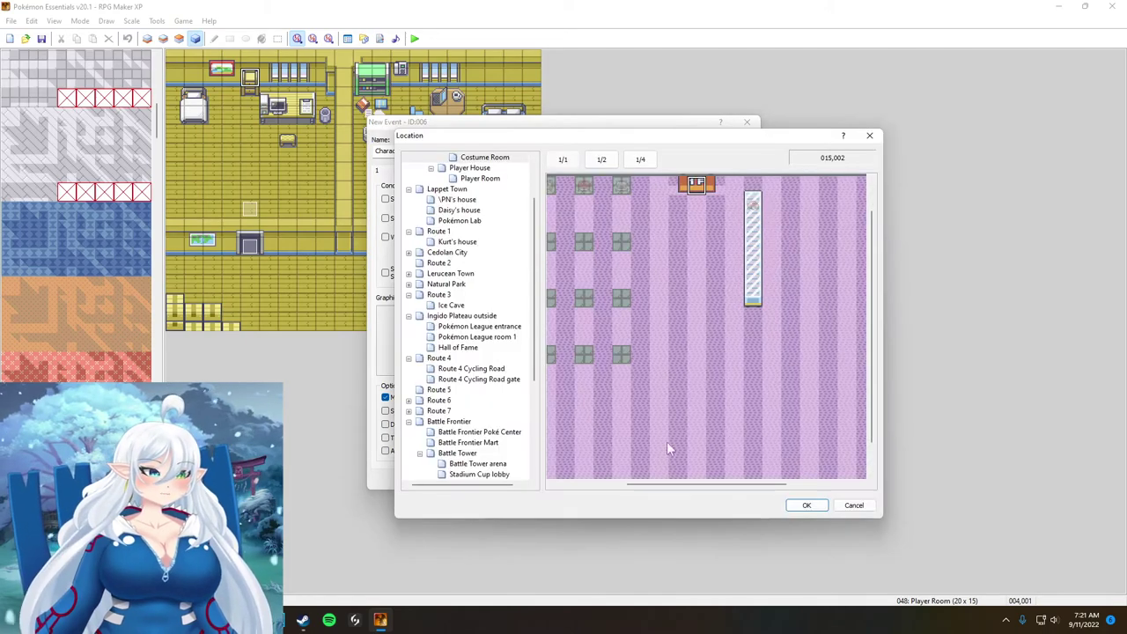
pyautogui.click(687, 461)
pyautogui.click(801, 503)
pyautogui.click(699, 396)
pyautogui.doubleClick(539, 223)
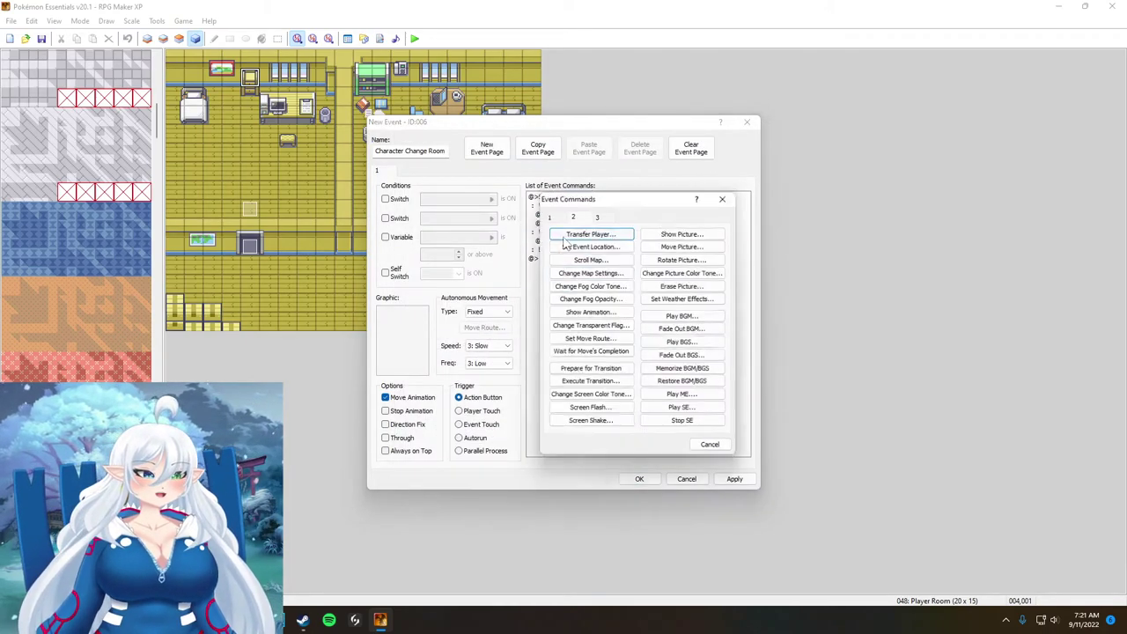
pyautogui.click(573, 214)
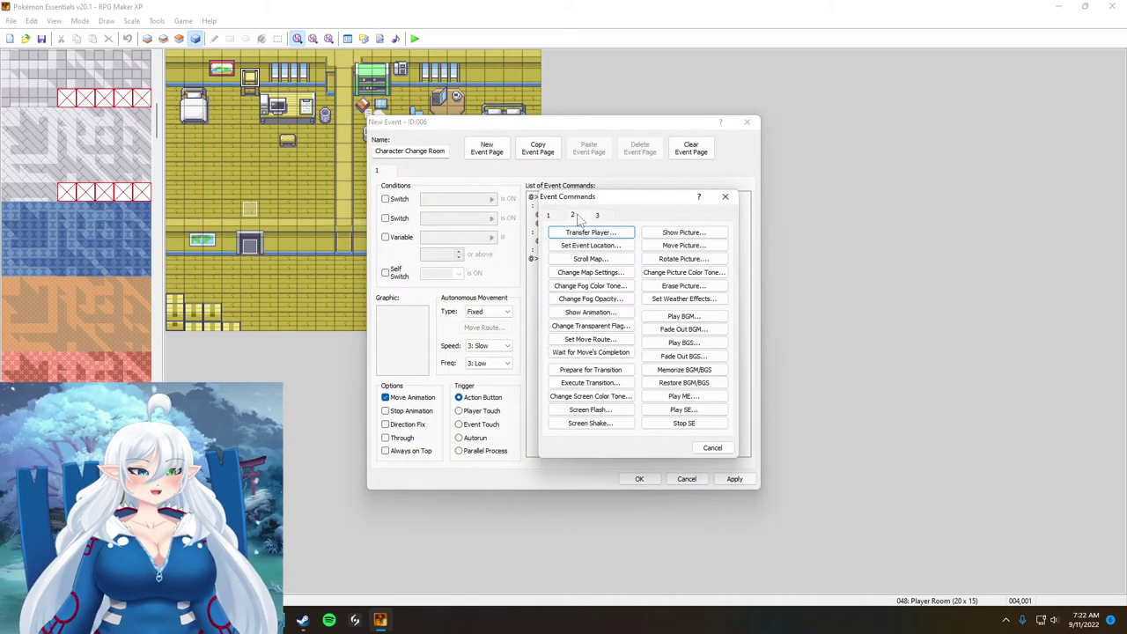
pyautogui.click(548, 215)
pyautogui.click(713, 447)
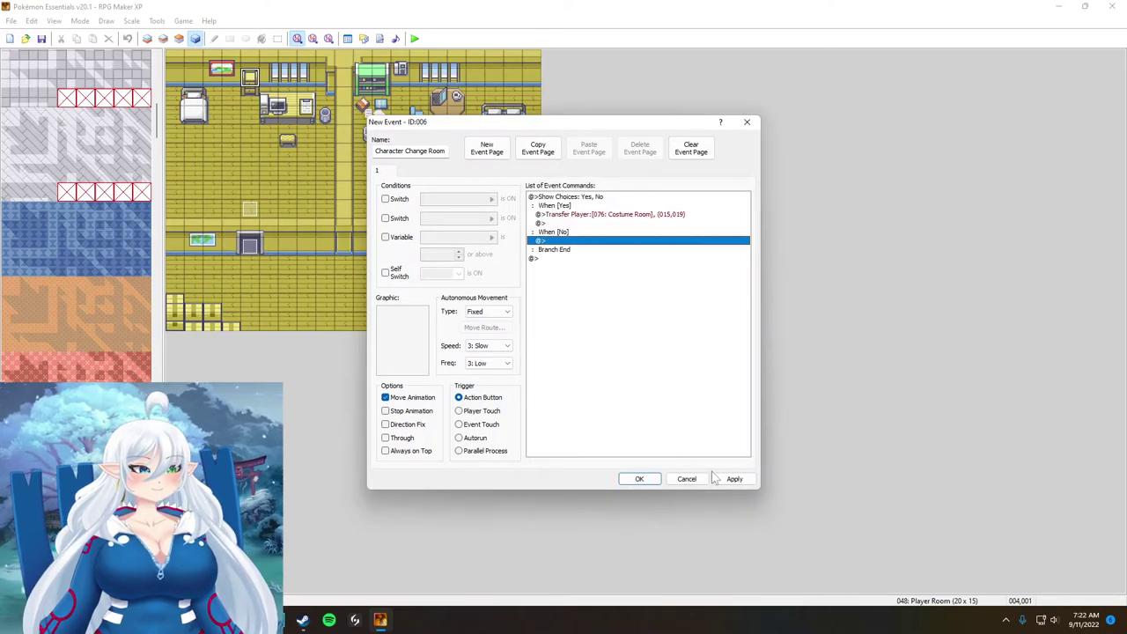
pyautogui.doubleClick(555, 243)
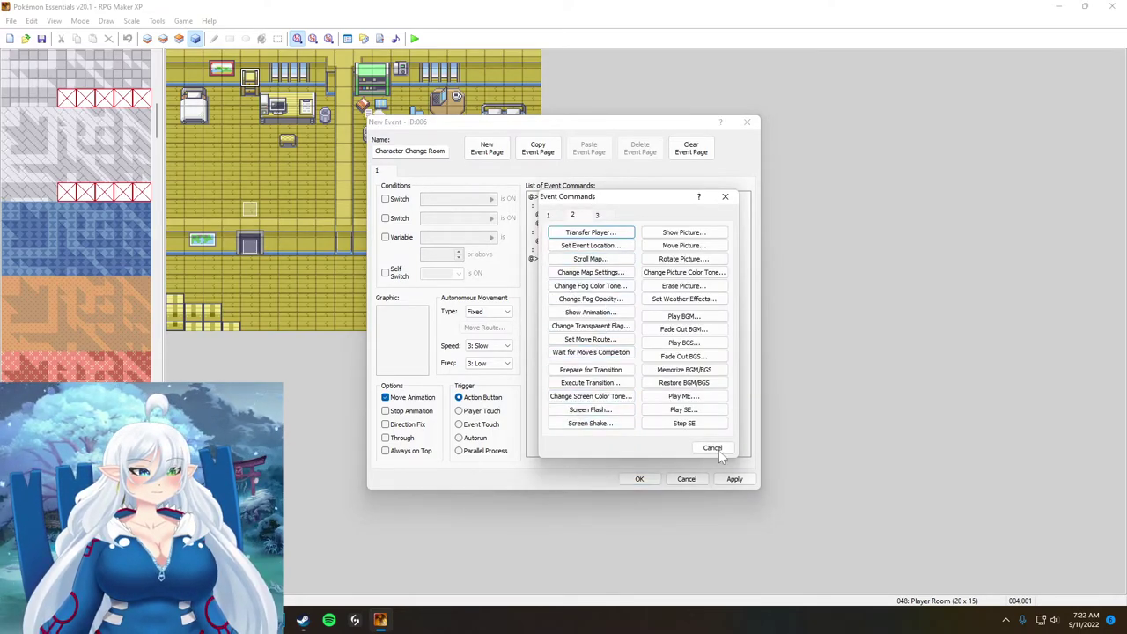
pyautogui.click(548, 216)
pyautogui.click(570, 263)
pyautogui.click(616, 308)
pyautogui.click(587, 257)
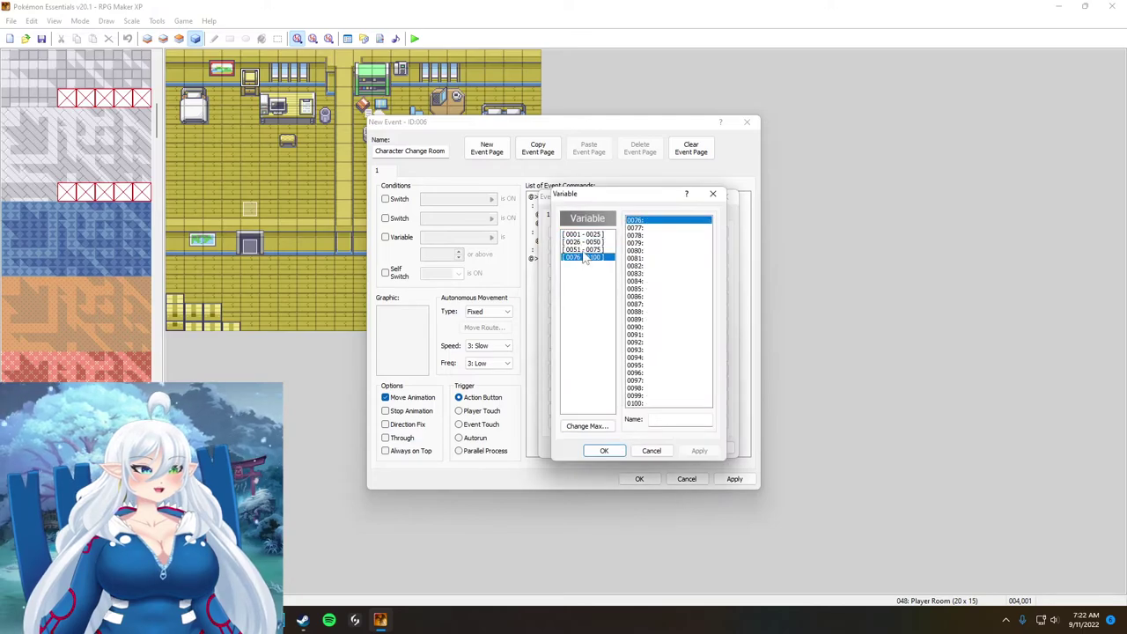
pyautogui.click(586, 235)
pyautogui.click(719, 198)
pyautogui.click(685, 368)
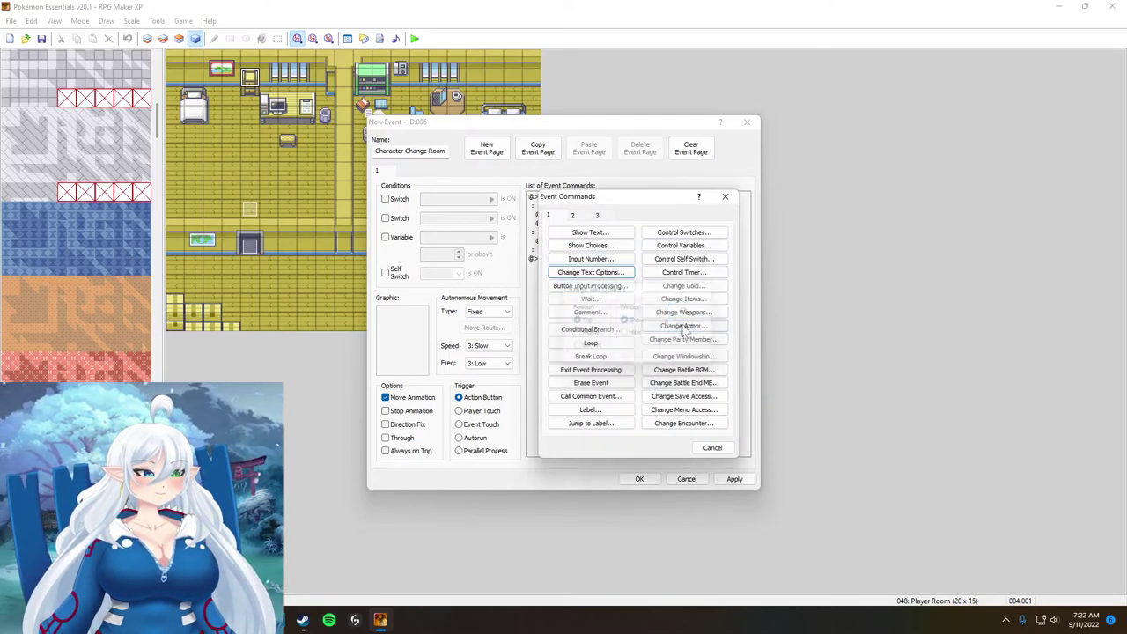
pyautogui.click(706, 446)
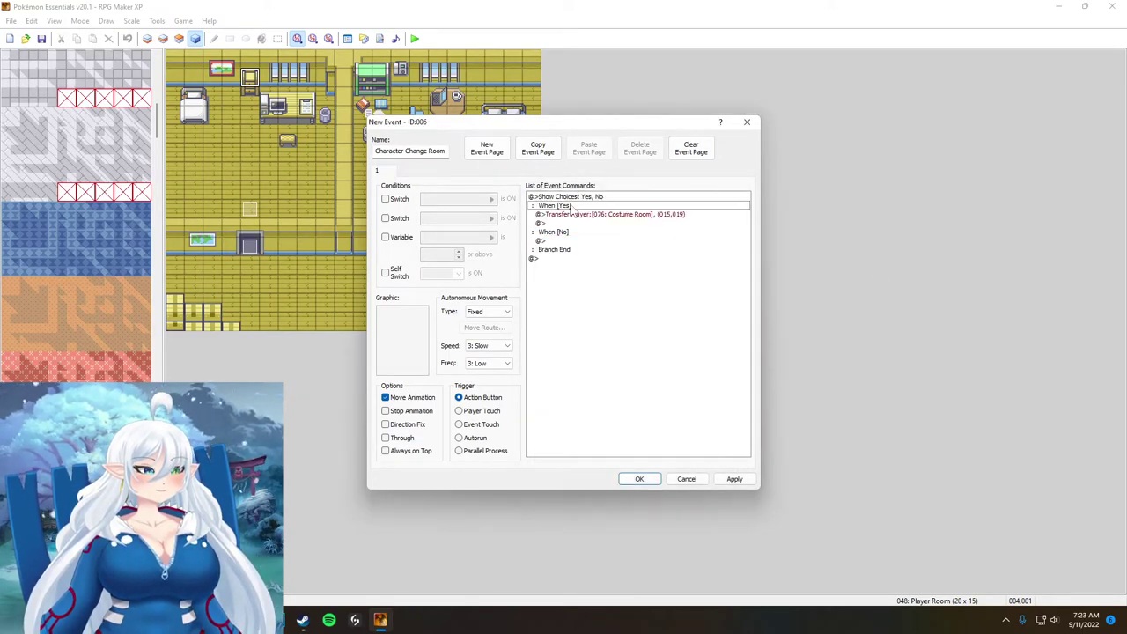
pyautogui.doubleClick(567, 207)
pyautogui.click(724, 197)
pyautogui.rightClick(577, 197)
pyautogui.click(603, 206)
pyautogui.click(725, 198)
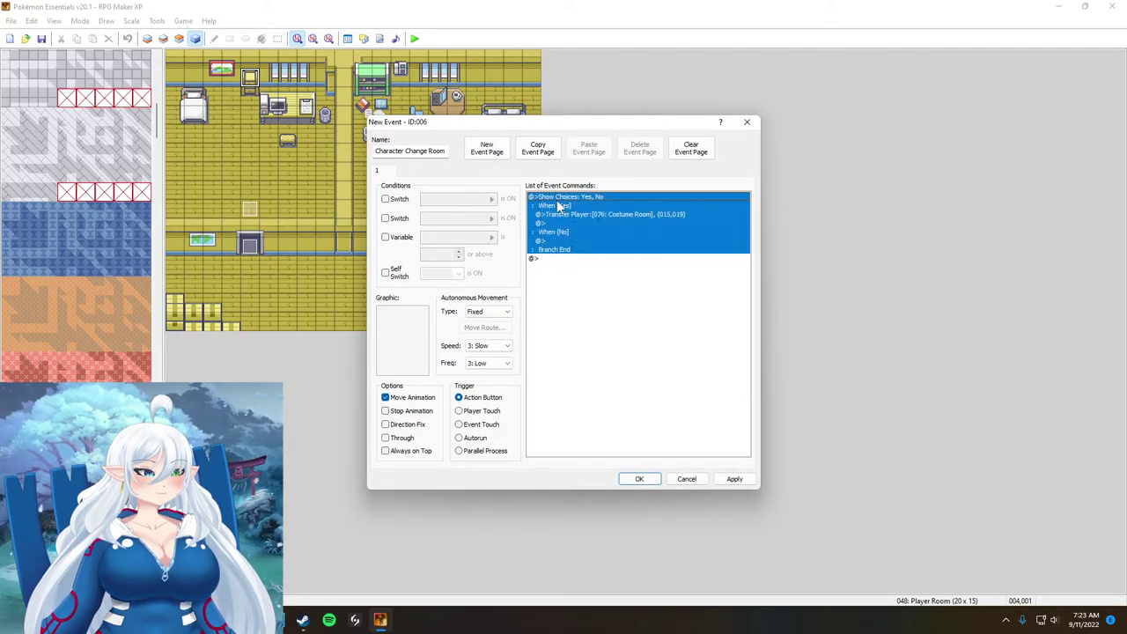
# Step: Insert a Show Text command reading 'Would you like to enter "Costume Room"?' above the choices and save the event
pyautogui.click(537, 262)
pyautogui.click(548, 242)
pyautogui.rightClick(577, 318)
pyautogui.rightClick(553, 196)
pyautogui.click(571, 203)
pyautogui.click(589, 232)
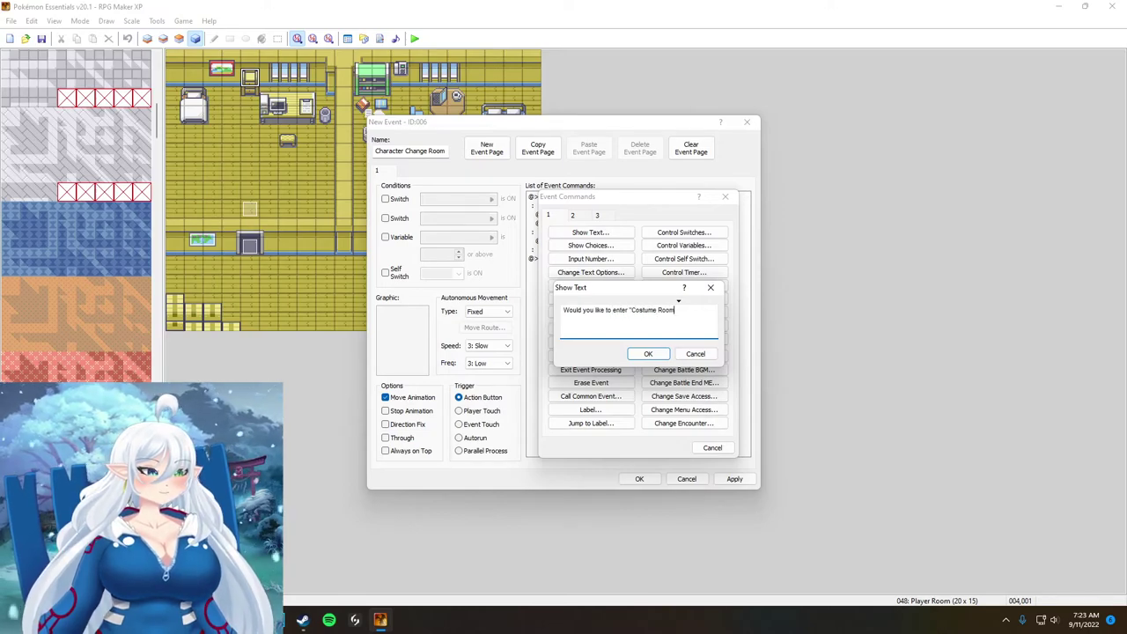
pyautogui.click(643, 356)
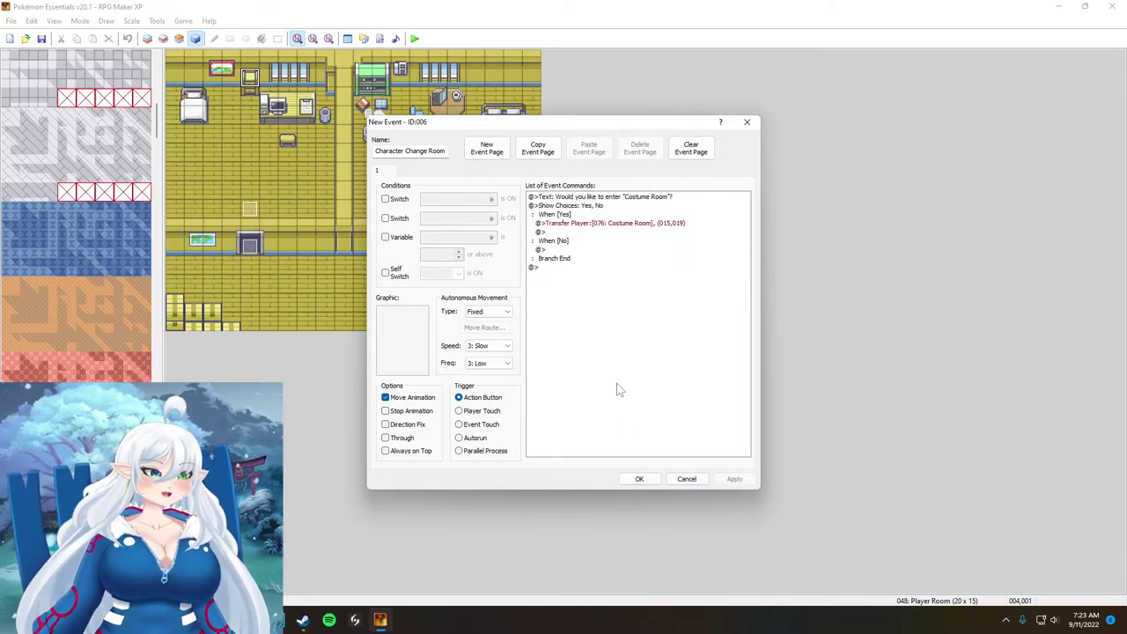
pyautogui.click(640, 478)
# Step: Playtest the ladder in a new game by accepting the prompt to enter the Costume Room
pyautogui.click(415, 38)
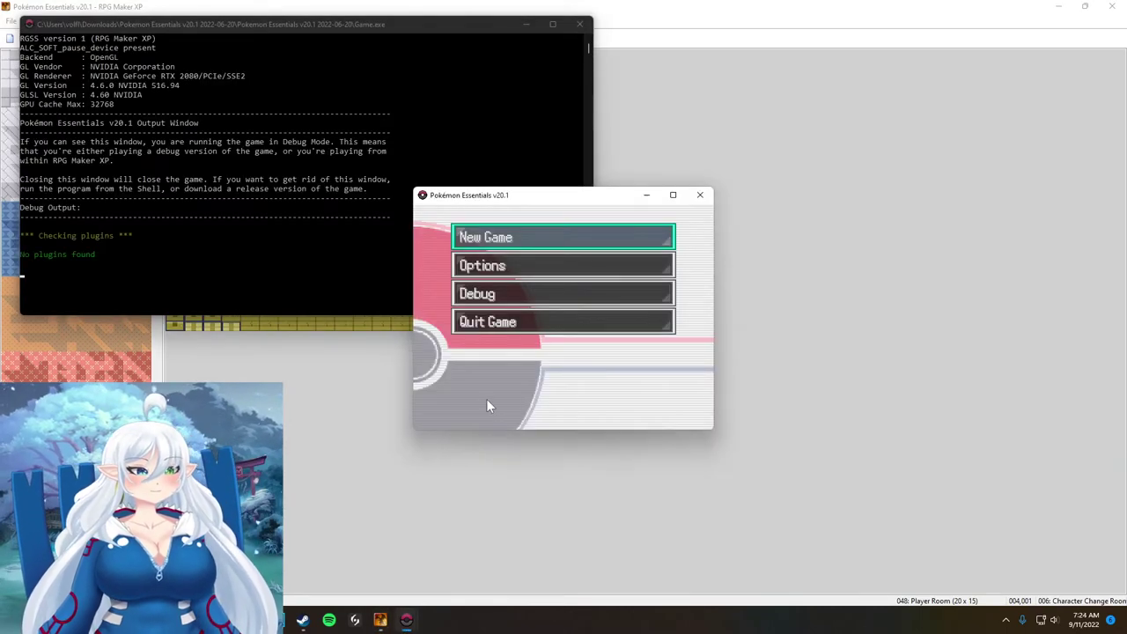
pyautogui.press('Return')
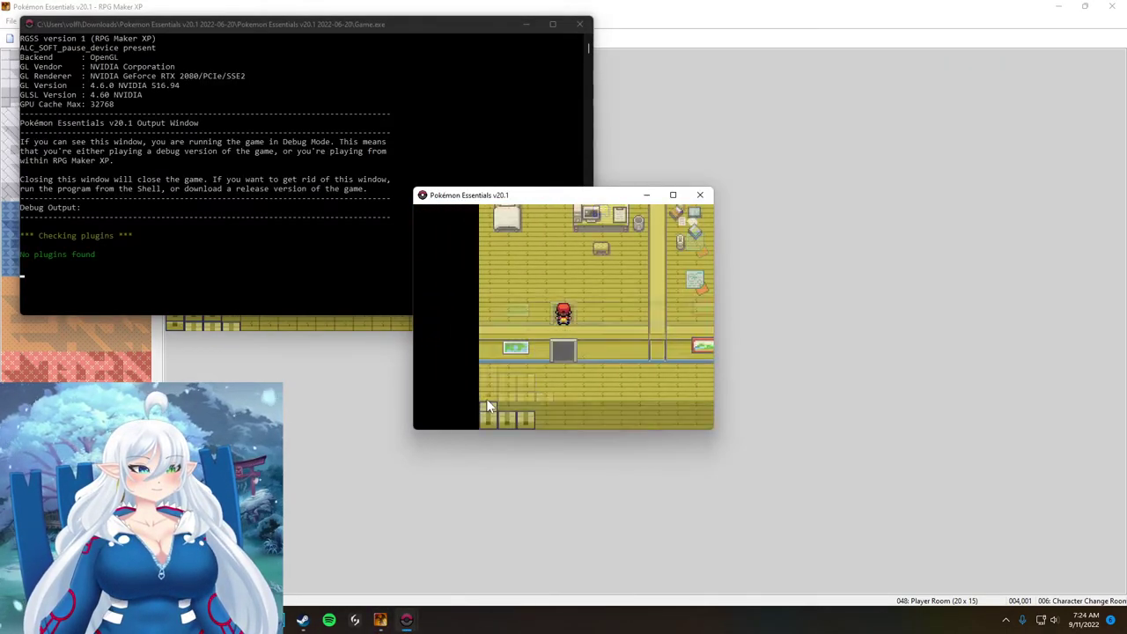
pyautogui.press('Return')
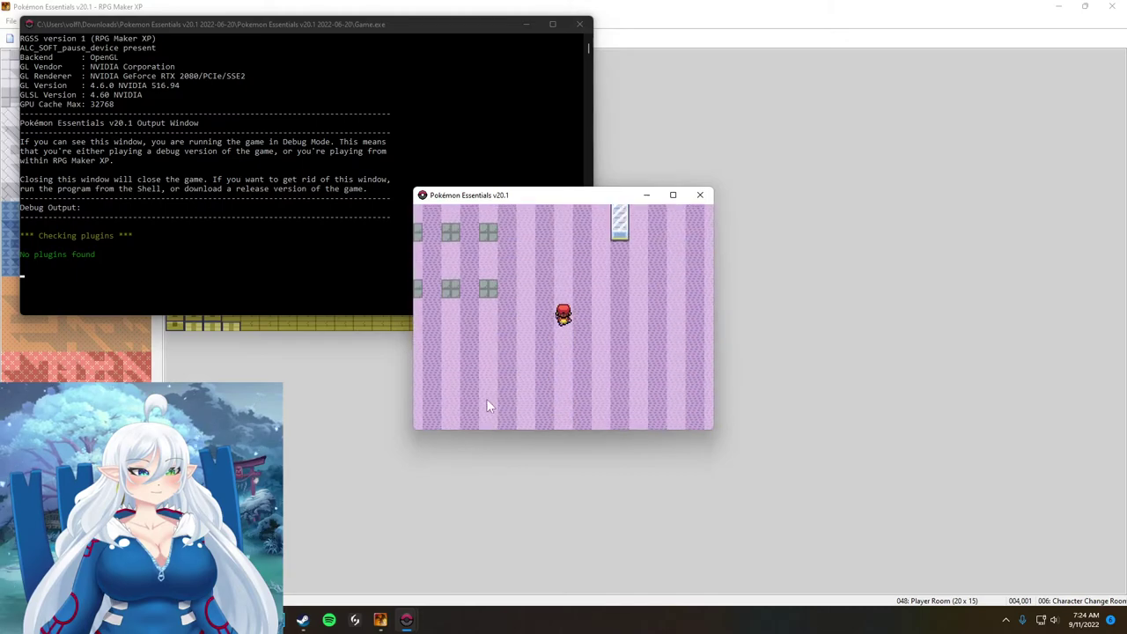
# Step: Walk through the Costume Room to the costume characters, interact with the bear one, and close the game
pyautogui.press('Up')
pyautogui.press('Left')
pyautogui.press('Up')
pyautogui.press('Right')
pyautogui.press('Return')
pyautogui.press('Return')
pyautogui.press('Left')
pyautogui.press('Up')
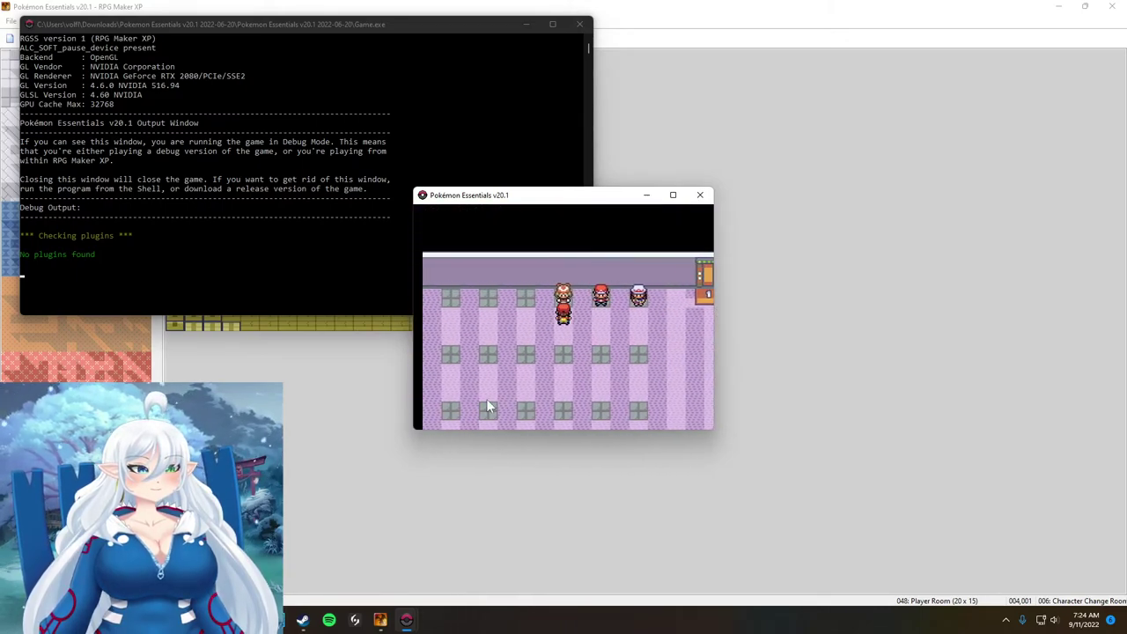
pyautogui.press('Return')
pyautogui.press('Right')
pyautogui.press('Down')
pyautogui.click(699, 197)
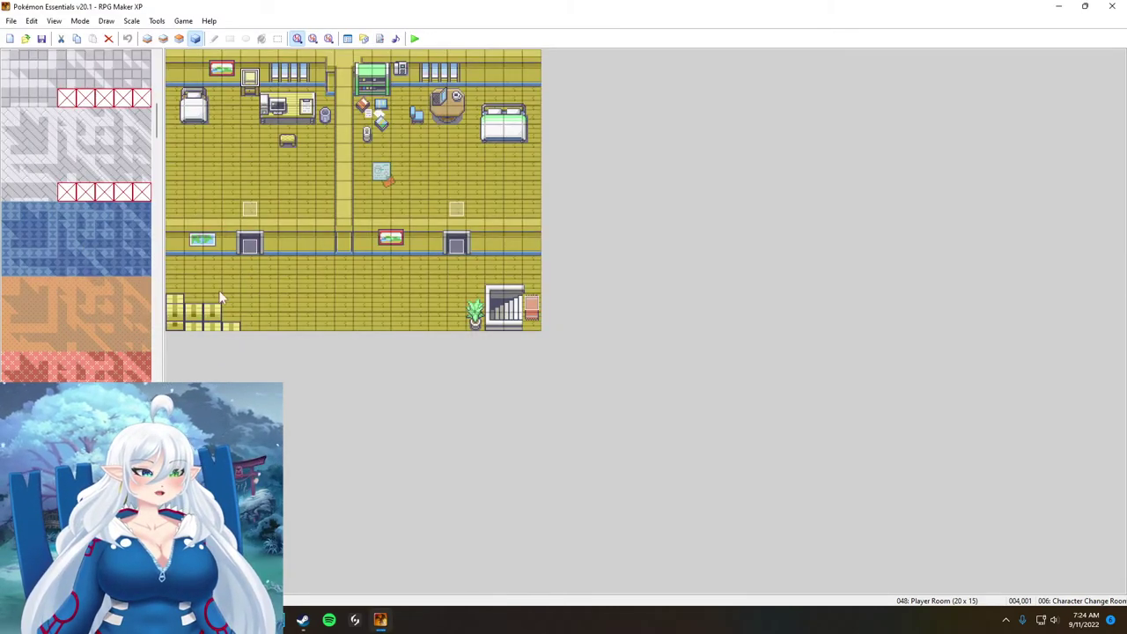
# Step: Redirect the Costume Room Exit event's Transfer Player command to Player Room (004,003) and save the event
pyautogui.click(79, 475)
pyautogui.click(79, 502)
pyautogui.doubleClick(465, 411)
pyautogui.doubleClick(605, 226)
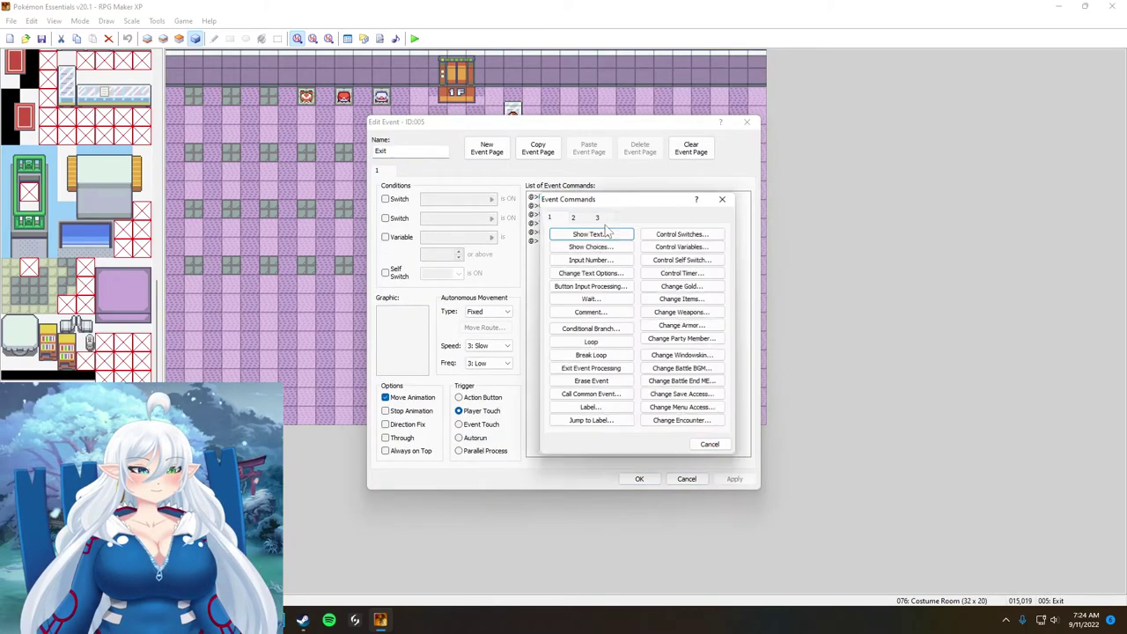
pyautogui.press('Escape')
pyautogui.rightClick(620, 223)
pyautogui.click(667, 244)
pyautogui.click(617, 282)
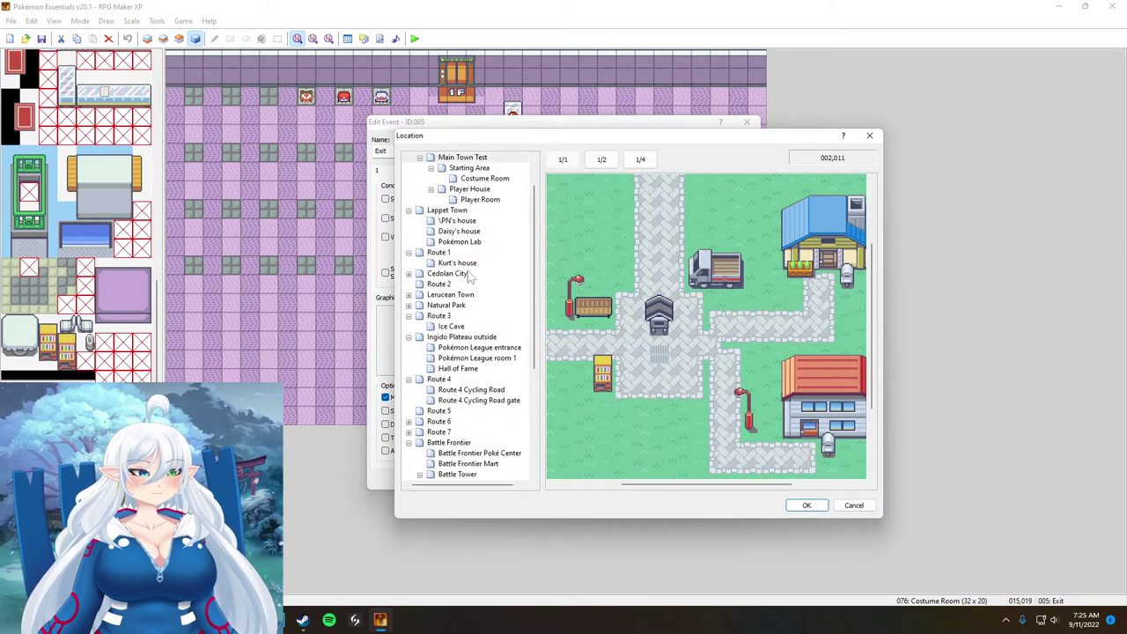
pyautogui.click(480, 199)
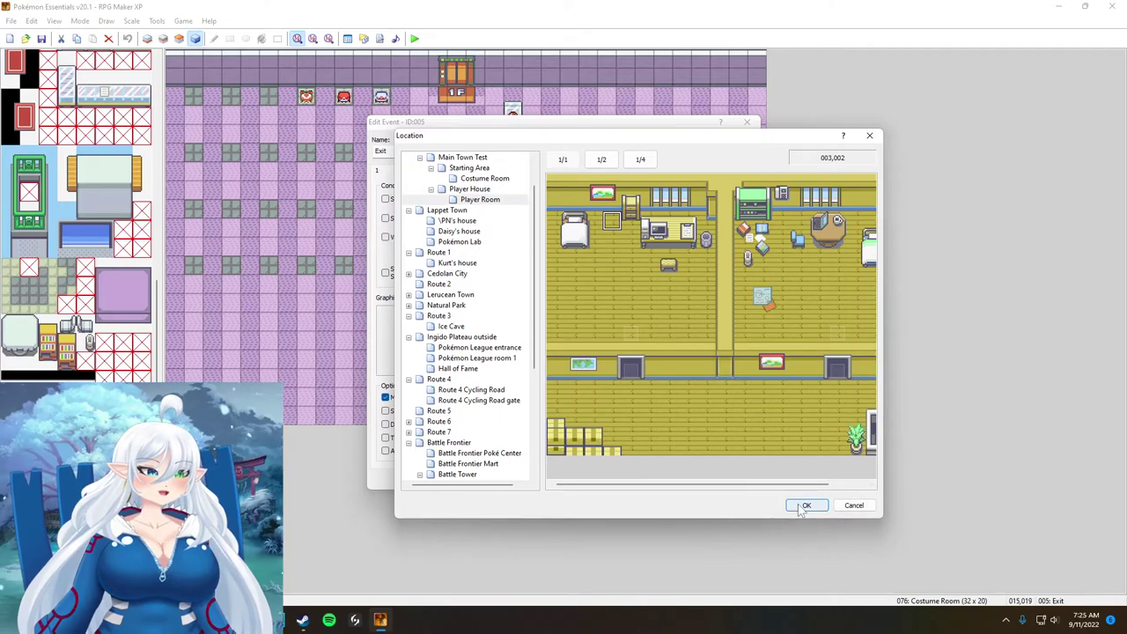
pyautogui.doubleClick(631, 237)
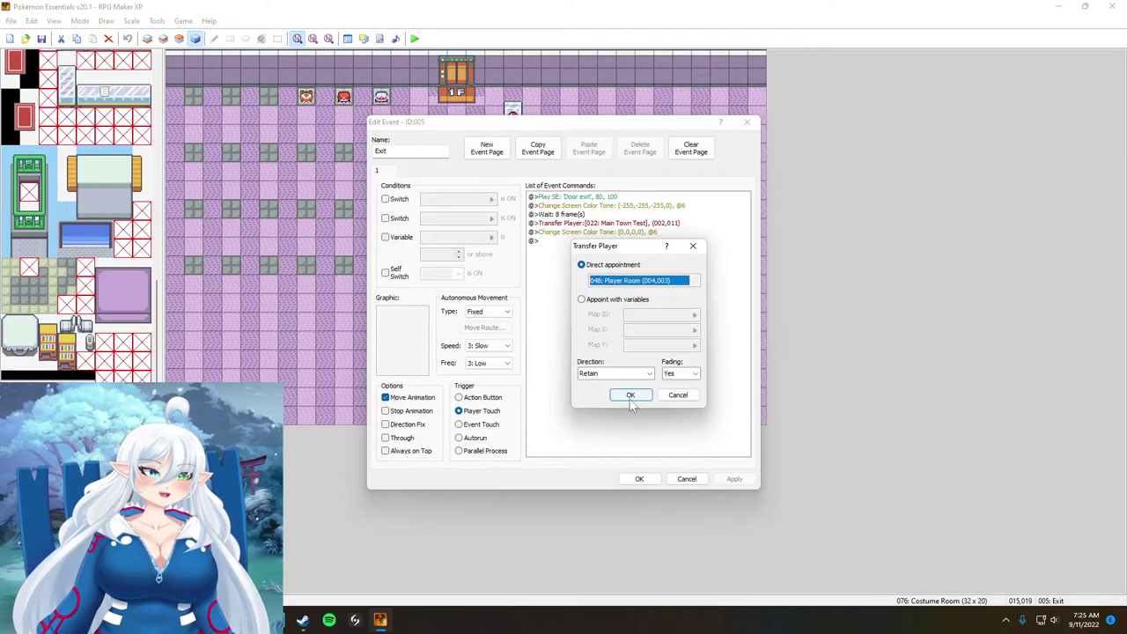
pyautogui.click(631, 394)
pyautogui.click(640, 478)
# Step: Start another playtest with a new game and go up the left bedroom's ladder into the Costume Room
pyautogui.press('F12')
pyautogui.click(538, 331)
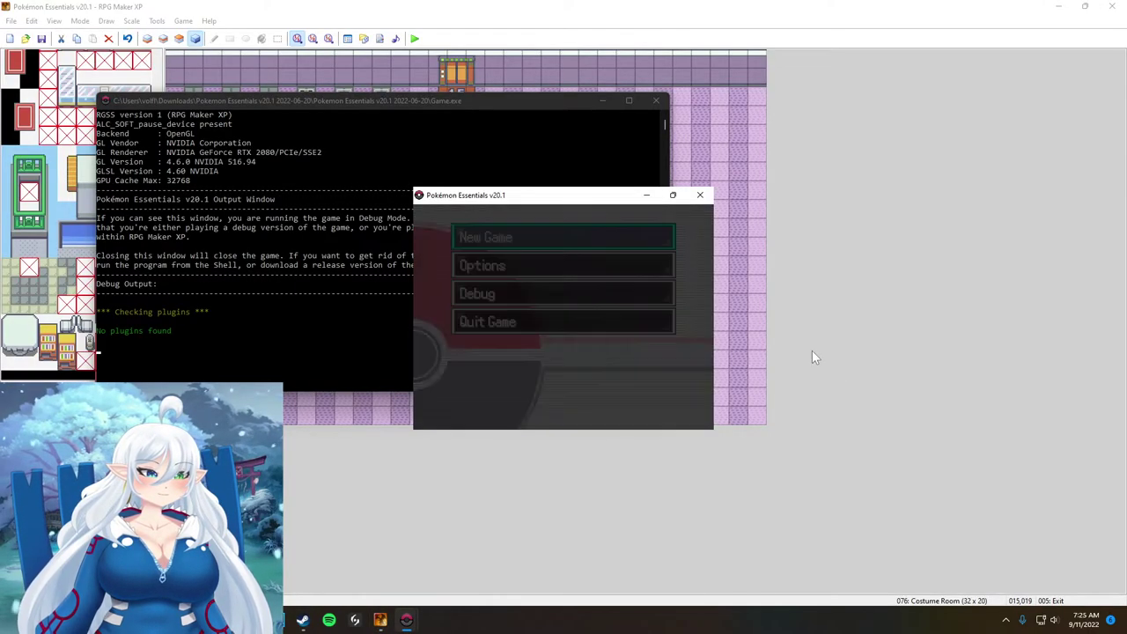
pyautogui.press('Return')
pyautogui.press('Left')
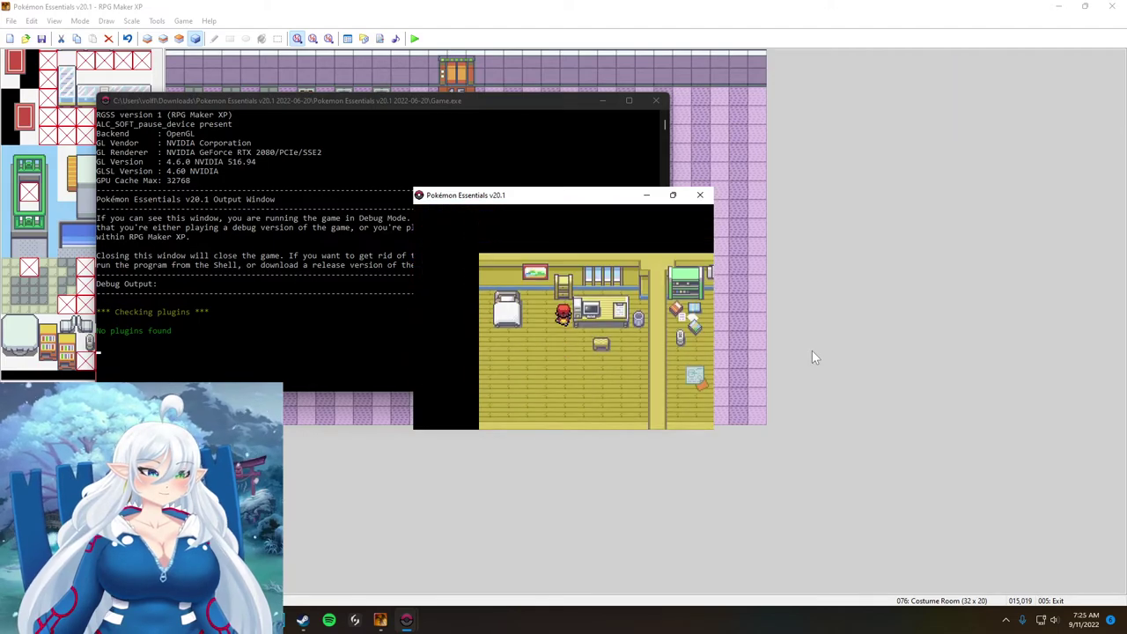
pyautogui.press('Up')
pyautogui.press('Return')
pyautogui.press('Down')
pyautogui.press('Up')
pyautogui.press('Return')
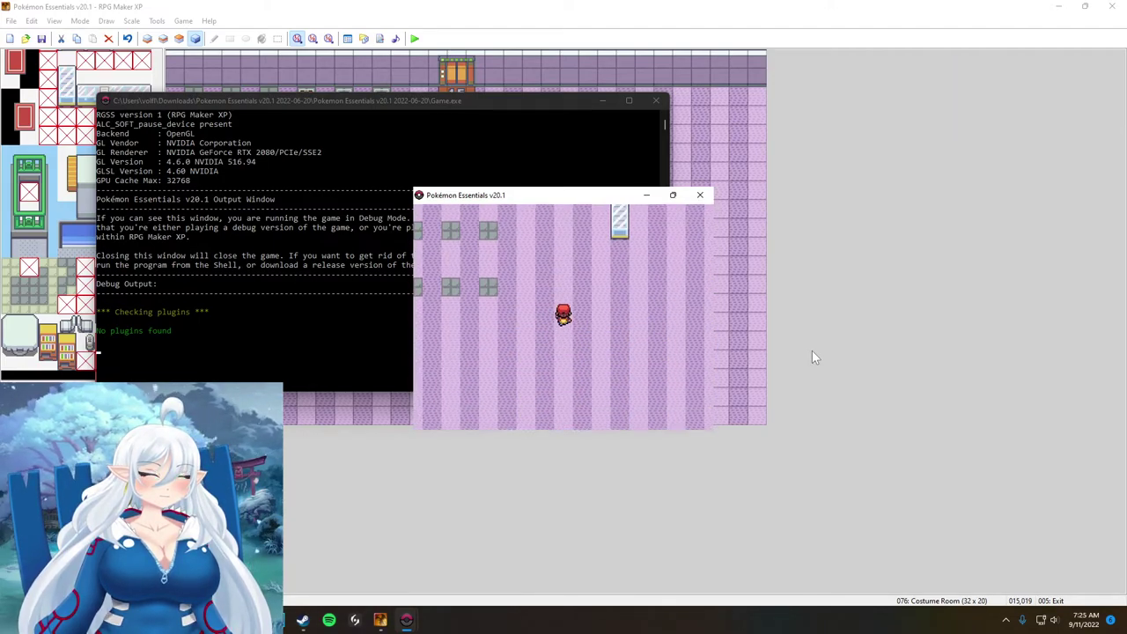
# Step: Test leaving the Costume Room through its exit as the bear character and returning to Player Room
pyautogui.press('Down')
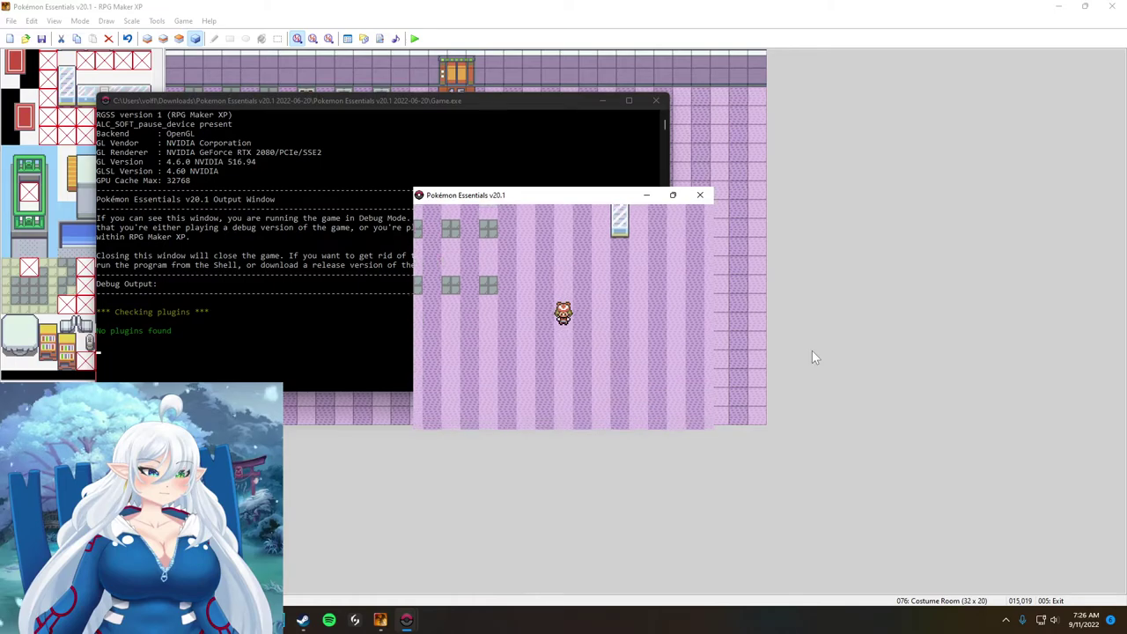
pyautogui.press('Down')
pyautogui.press('Right')
pyautogui.press('Left')
pyautogui.press('Up')
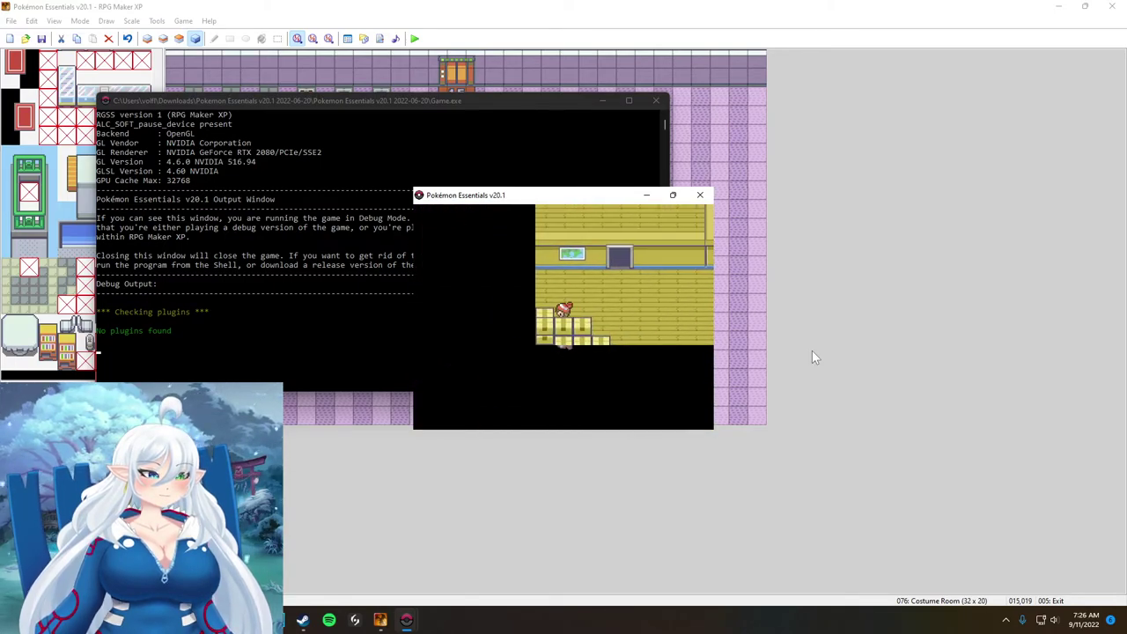
# Step: Walk the changed character through both bedrooms and the hallway of Player Room, and close the game
pyautogui.press('Right')
pyautogui.press('Right')
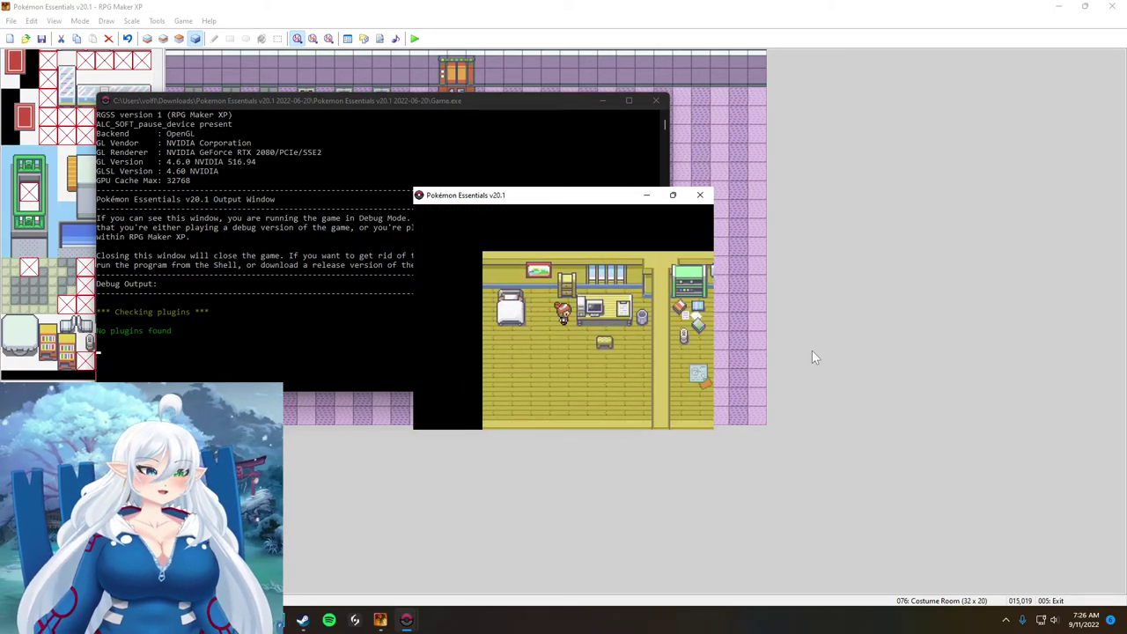
pyautogui.press('Down')
pyautogui.press('Left')
pyautogui.press('Down')
pyautogui.press('Right')
pyautogui.press('Up')
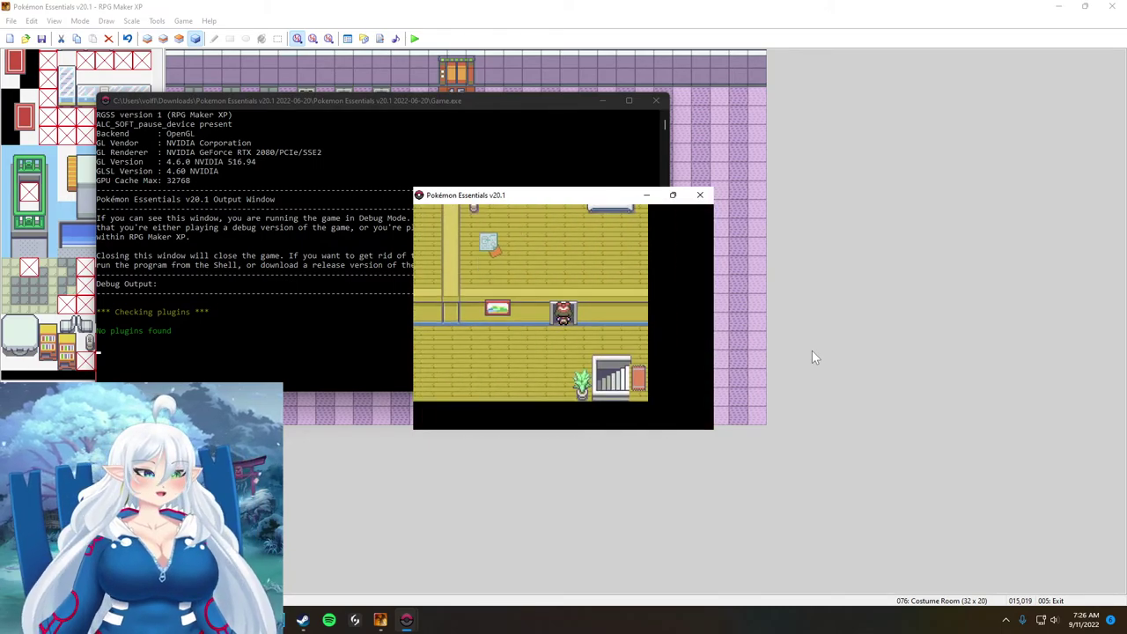
pyautogui.press('Left')
pyautogui.press('Up')
pyautogui.press('Left')
pyautogui.press('Down')
pyautogui.press('Down')
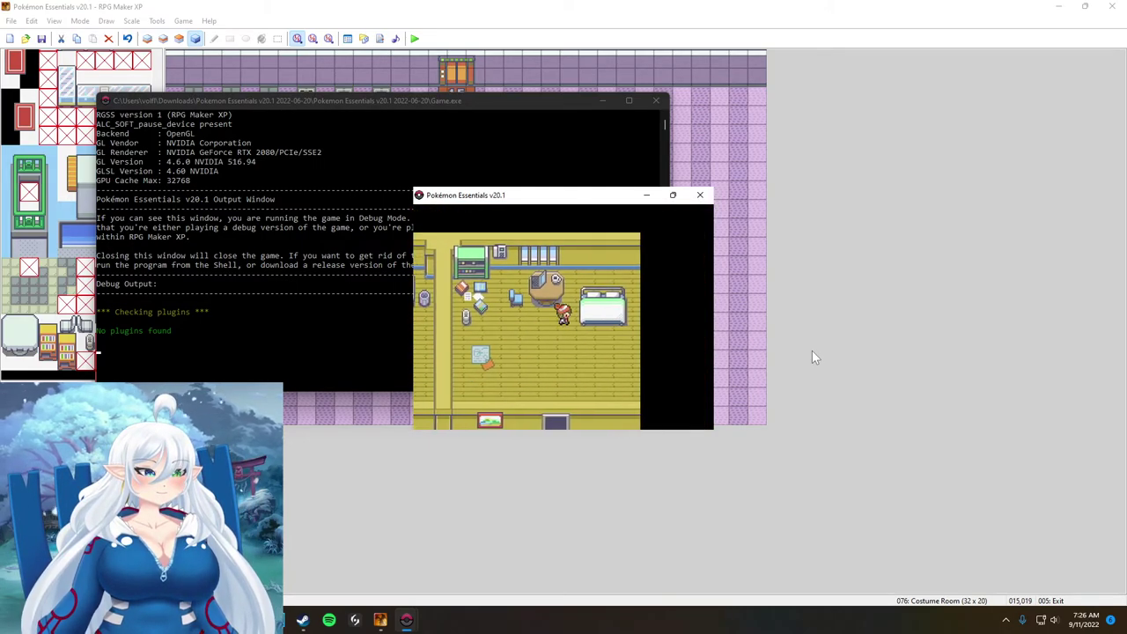
pyautogui.click(699, 196)
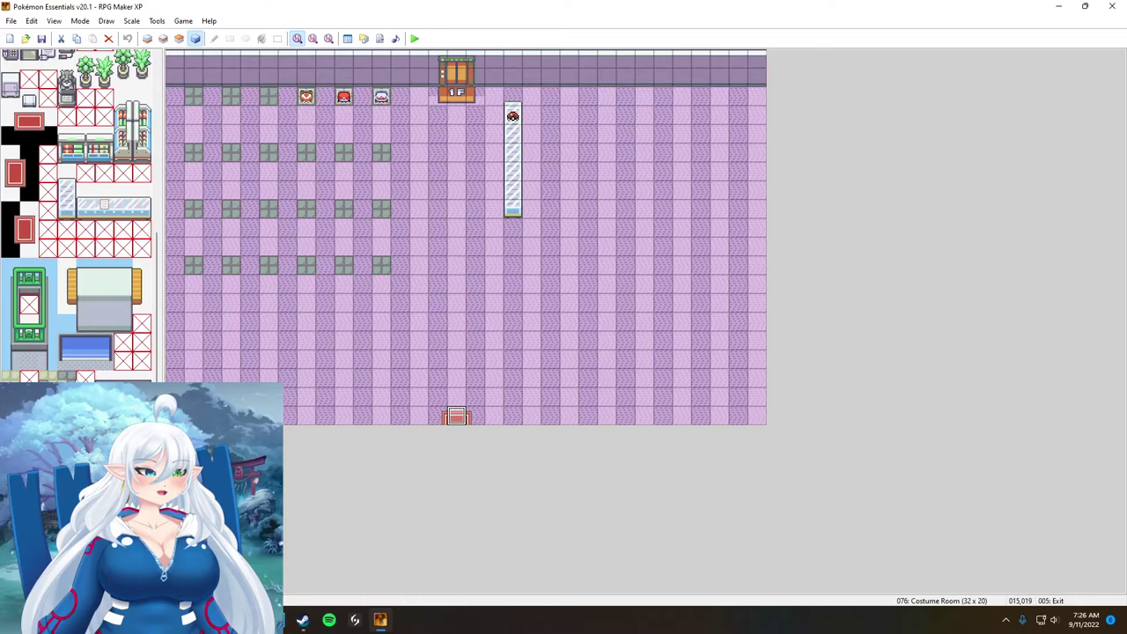
# Step: Open the Player Room map for editing on layer 2 and bring up the rug tiles in the tileset
pyautogui.click(80, 493)
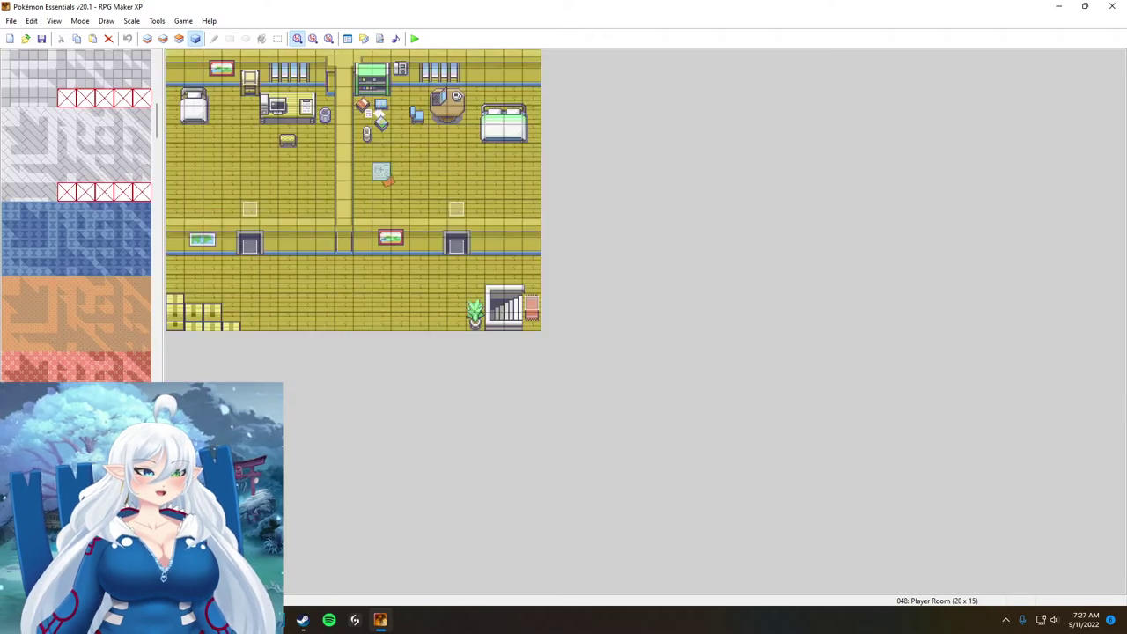
pyautogui.click(162, 38)
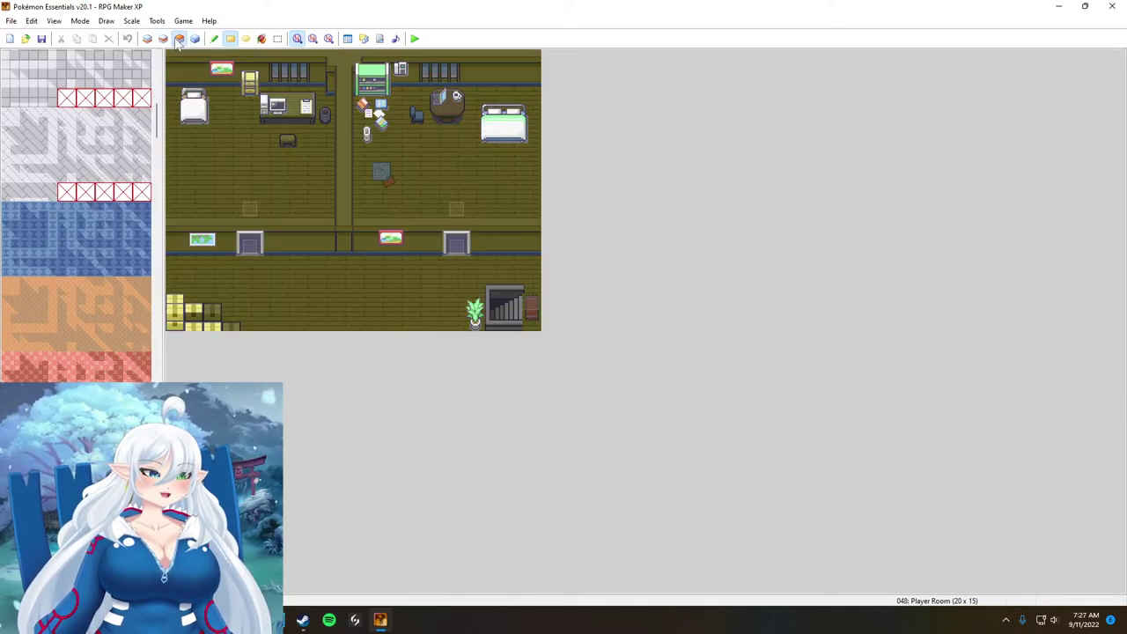
pyautogui.scroll(-10, 18, 222)
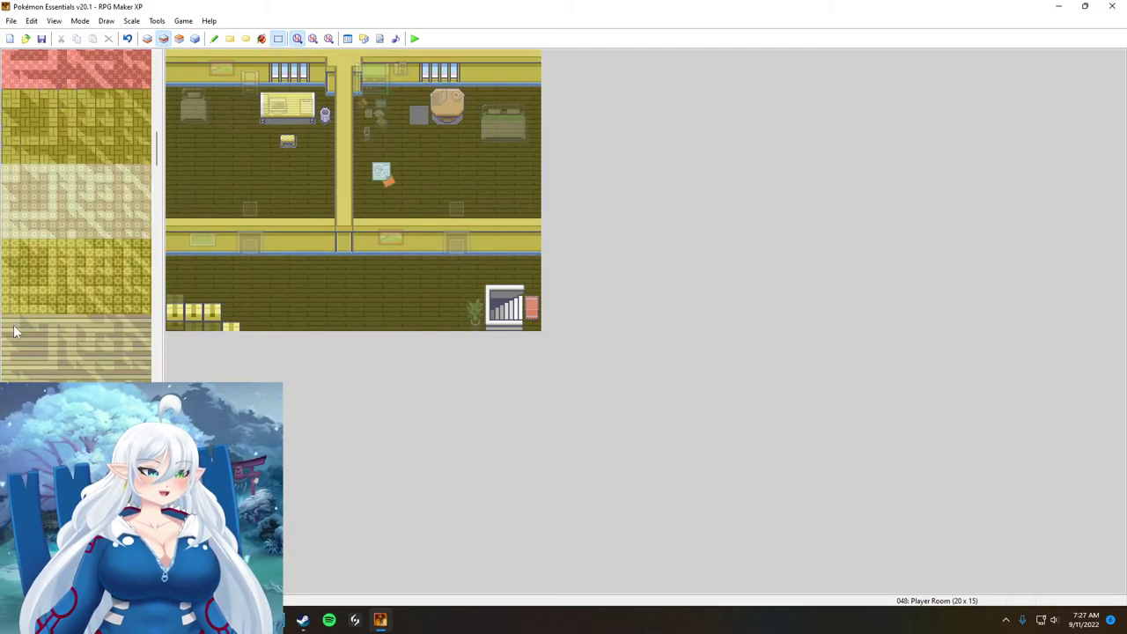
pyautogui.click(147, 38)
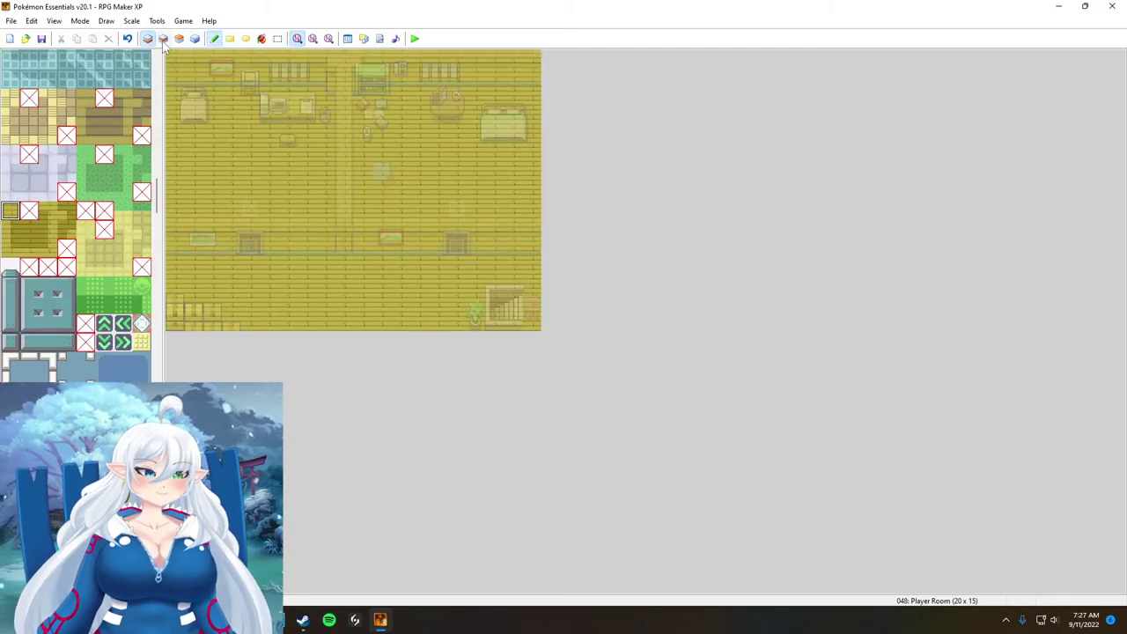
pyautogui.click(163, 39)
pyautogui.scroll(-10, 62, 323)
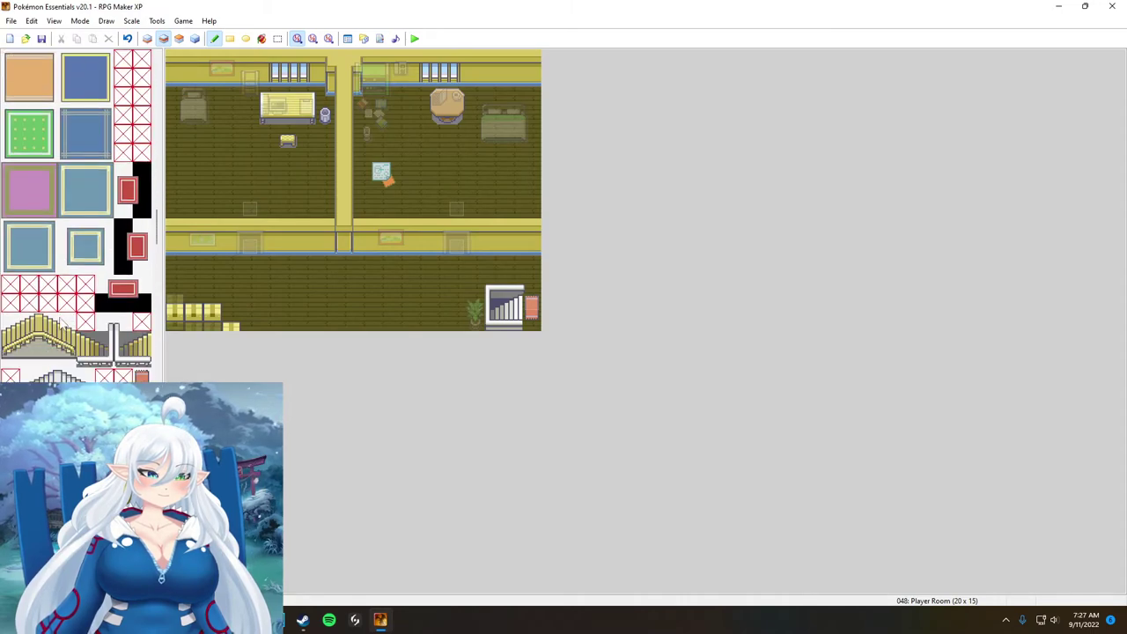